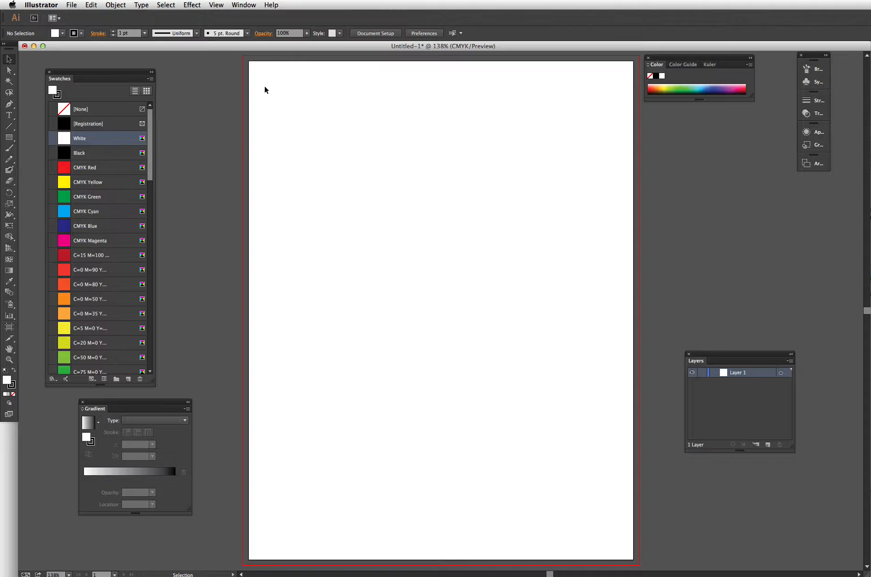
- Place the apple.jpg photo onto the artboard
click(71, 5)
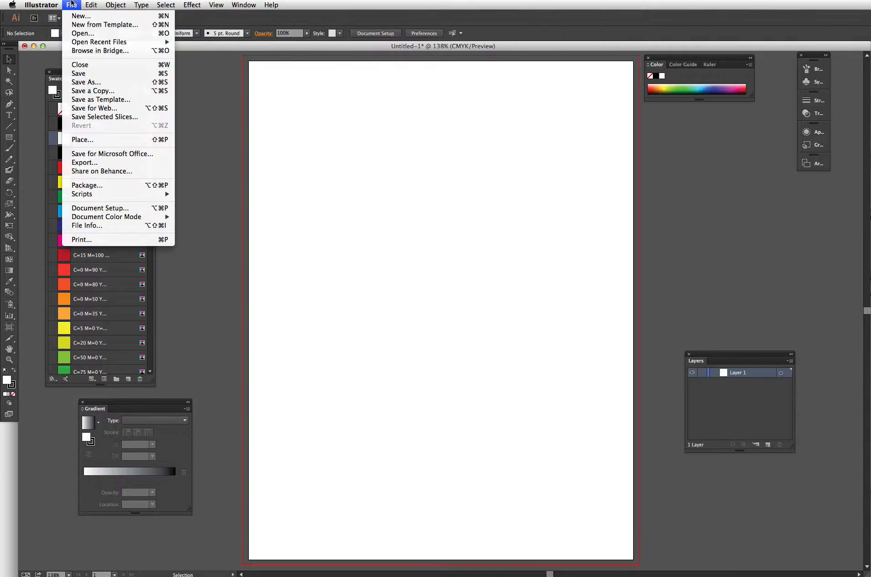
click(87, 139)
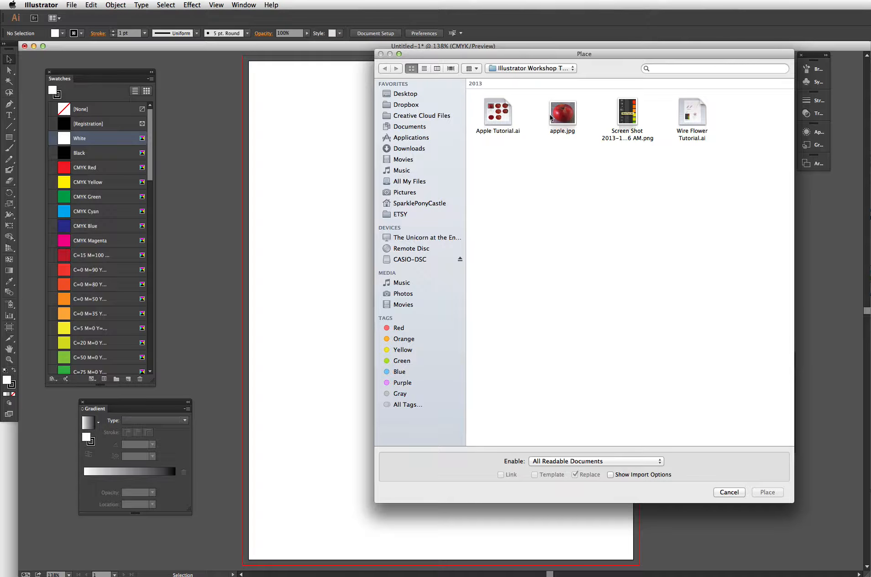
double_click(563, 115)
click(339, 175)
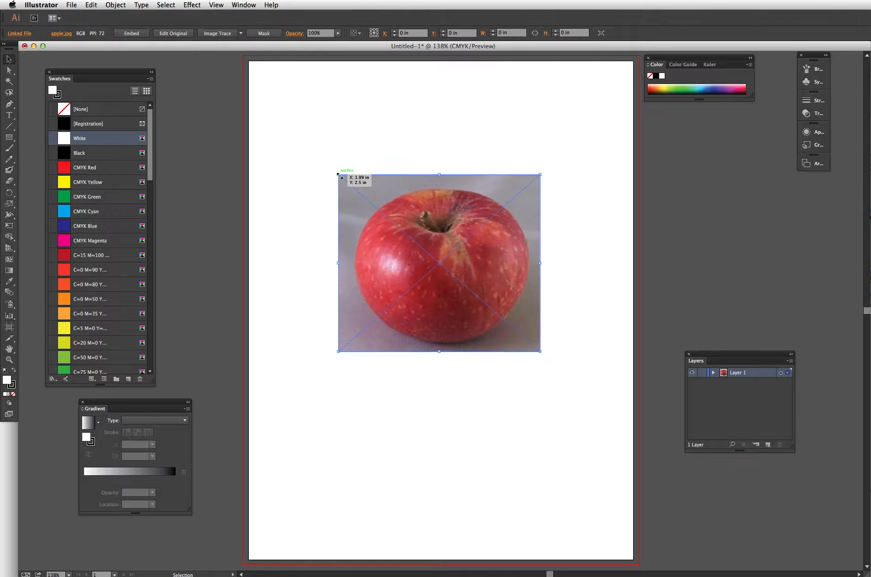
- Reposition the apple photo and enlarge it to about 6.24 by 5.48 in
drag(460, 269, 430, 273)
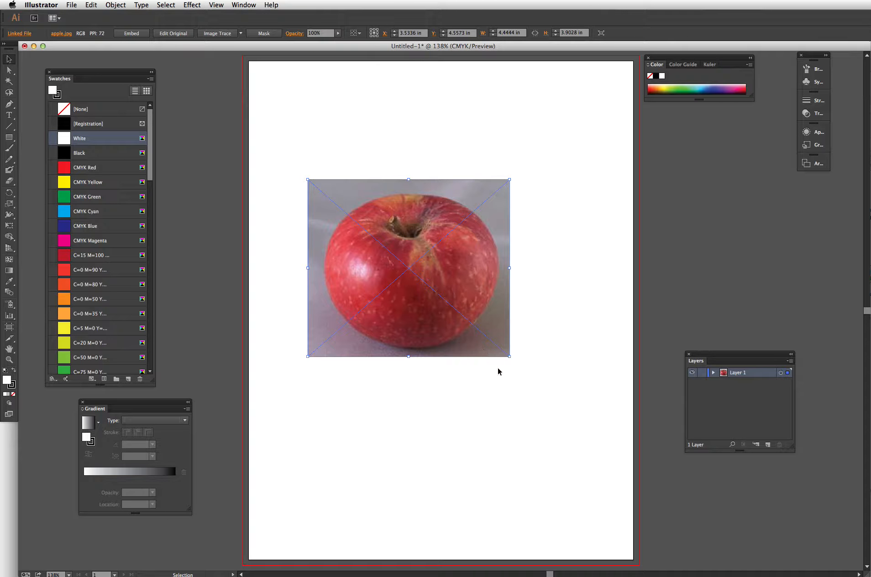
drag(508, 361, 590, 430)
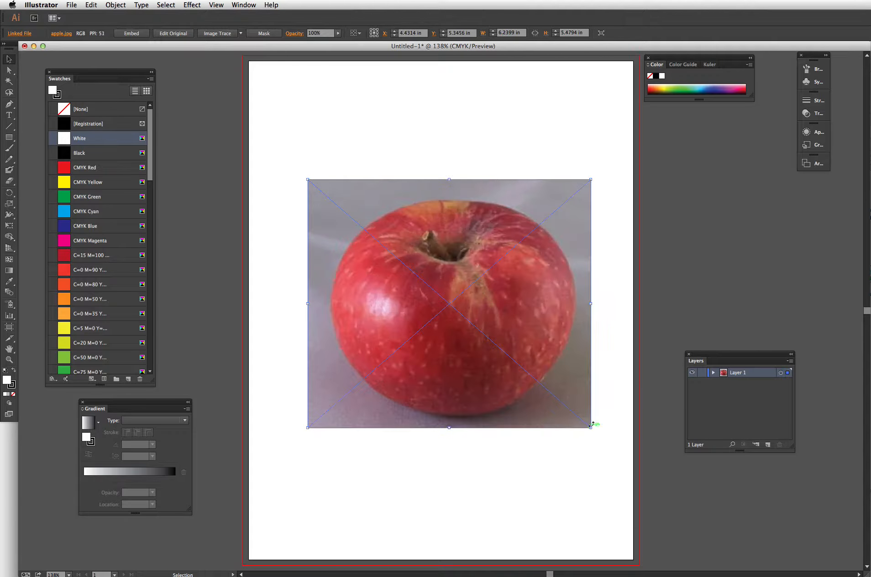
click(619, 402)
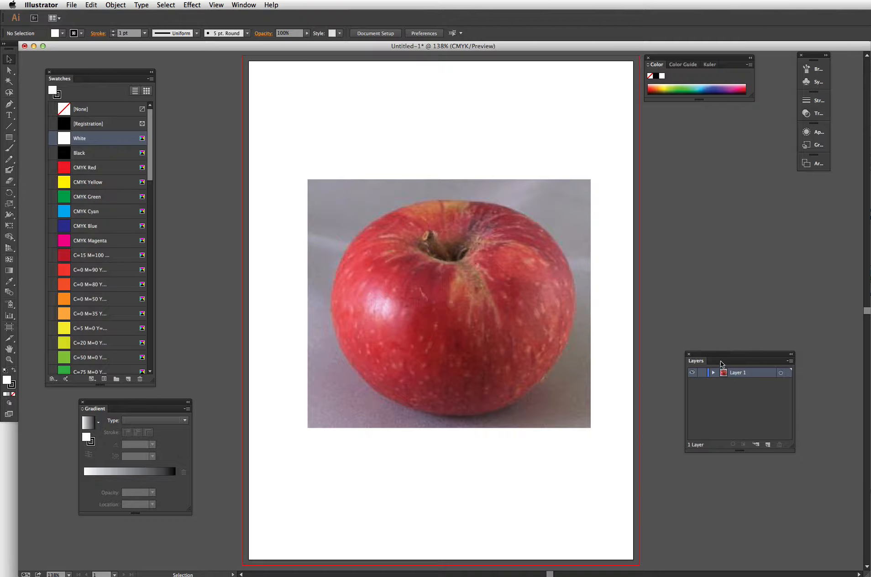
drag(721, 364, 692, 279)
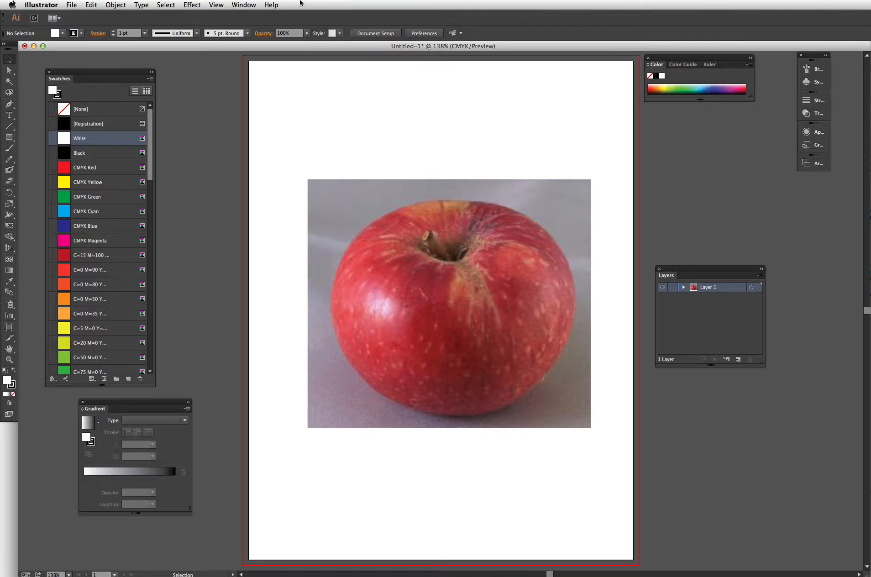
click(253, 5)
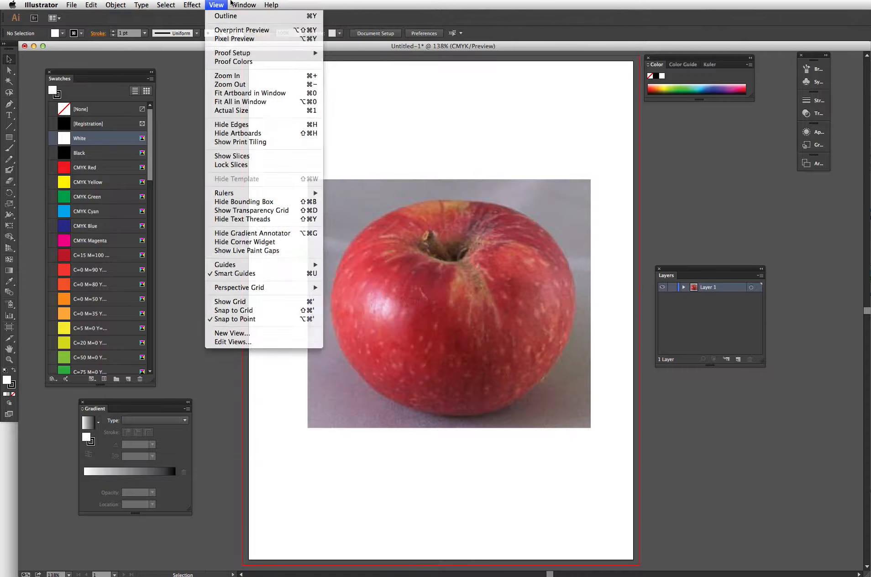
click(230, 2)
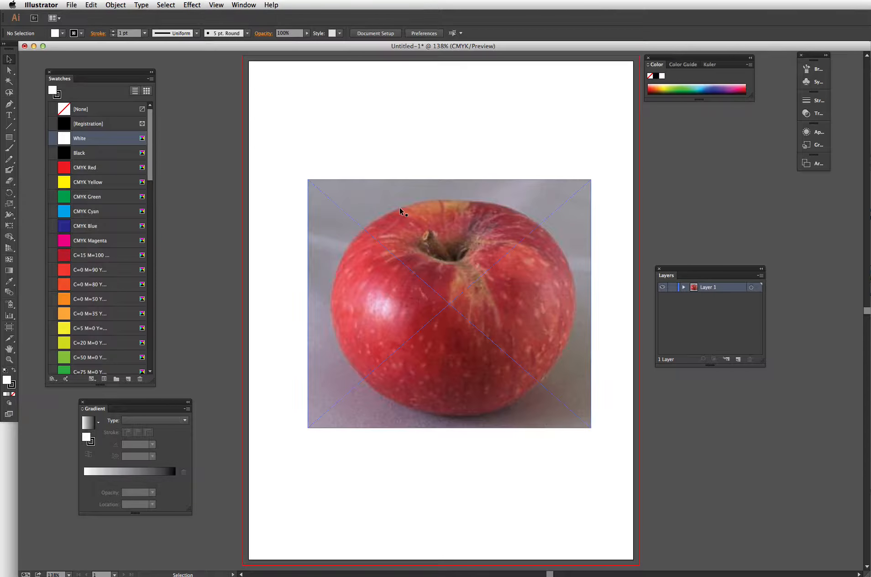
- Turn Layer 1 into a template layer with images dimmed to 50%
double_click(699, 290)
click(536, 329)
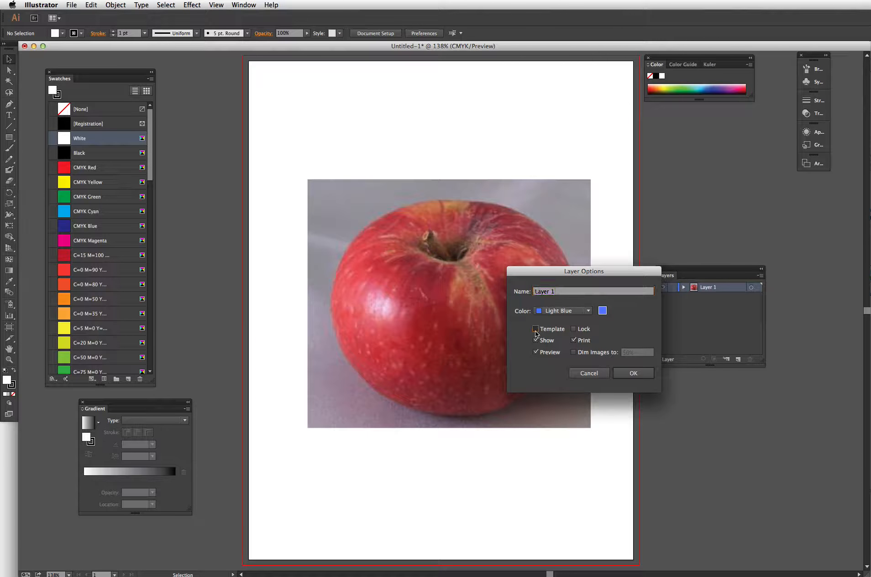
click(633, 373)
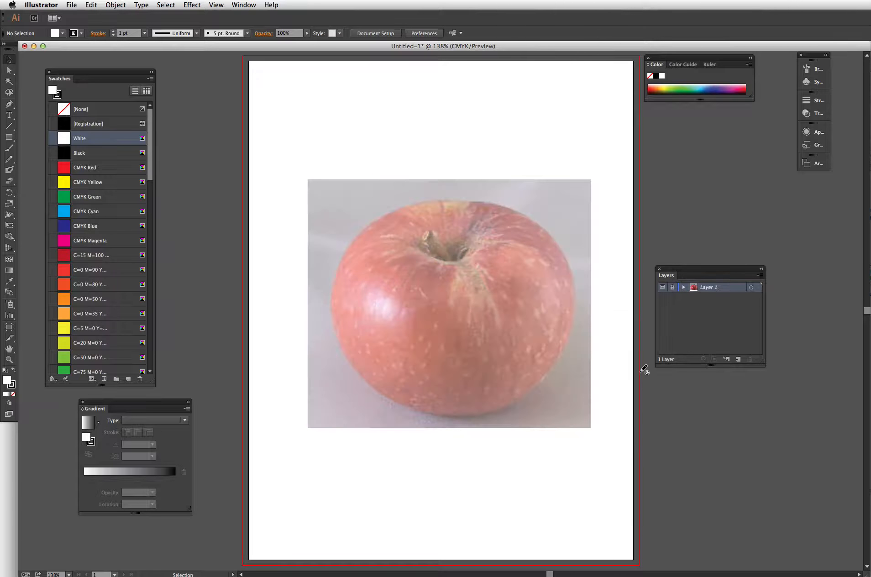
- Add a new layer and trace the apple's outer outline as a closed path with the Pen tool
click(739, 360)
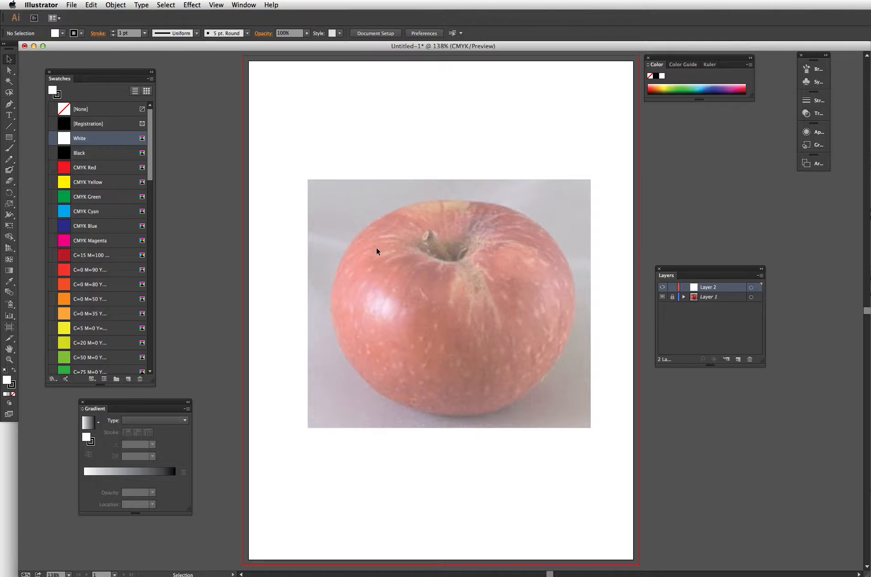
click(9, 104)
click(411, 205)
drag(482, 203, 573, 345)
click(512, 207)
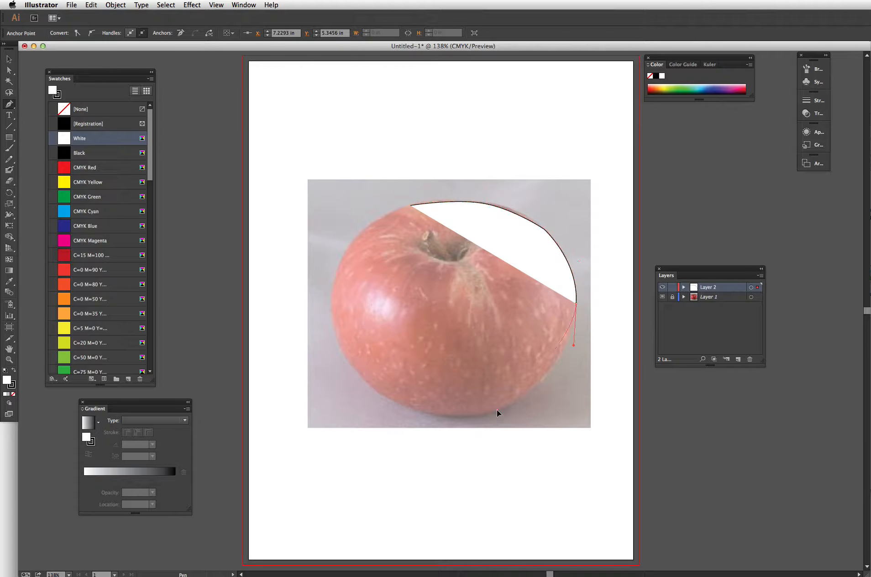
drag(497, 409, 455, 425)
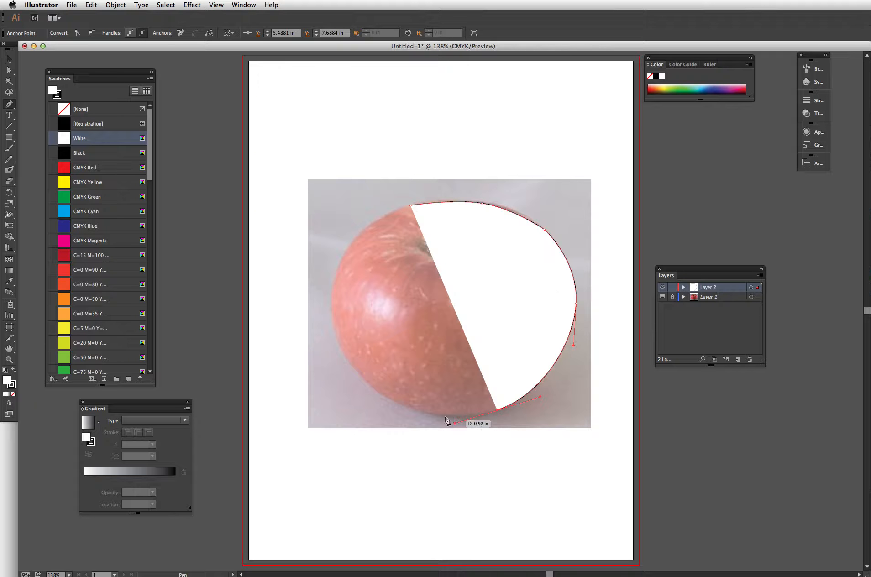
drag(357, 374, 317, 312)
drag(348, 247, 358, 231)
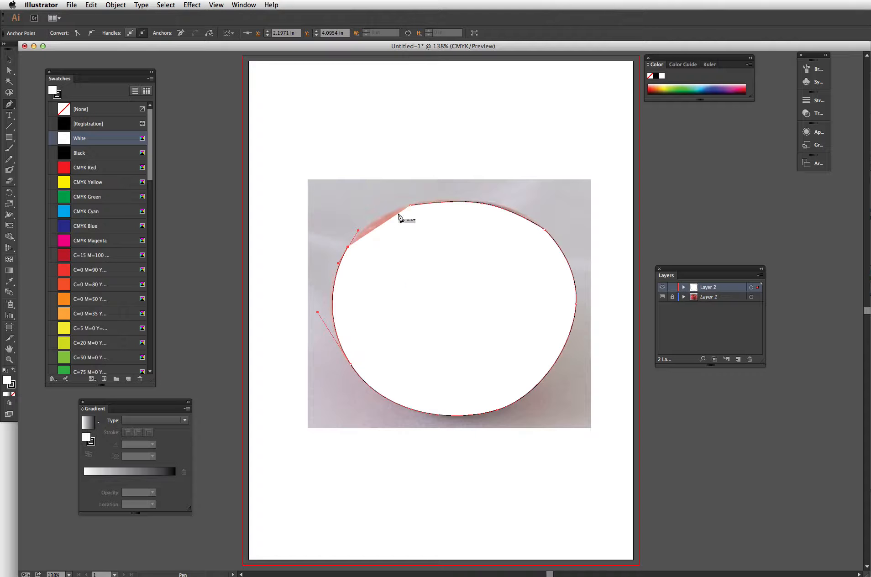
click(412, 206)
drag(418, 206, 418, 205)
- Move the traced apple outline off the artboard to the right
click(10, 59)
click(457, 415)
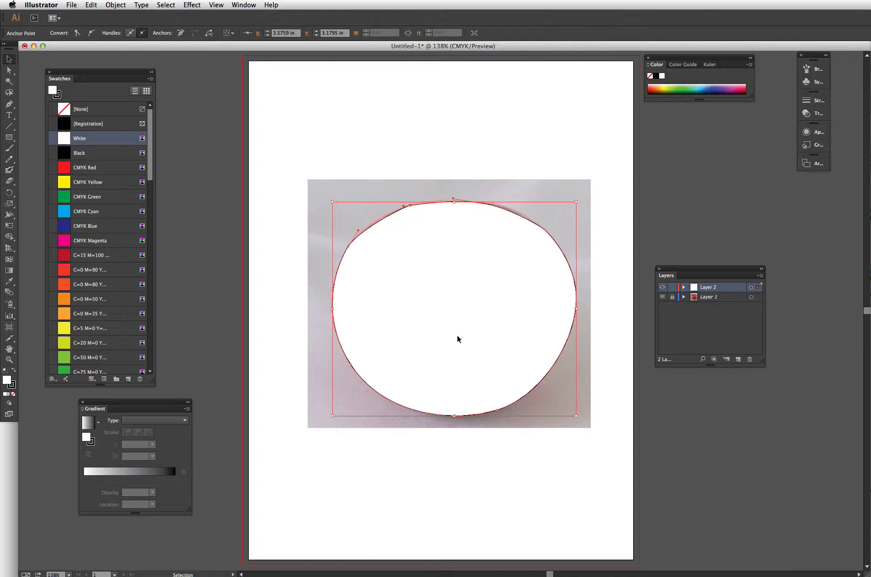
drag(458, 339, 766, 230)
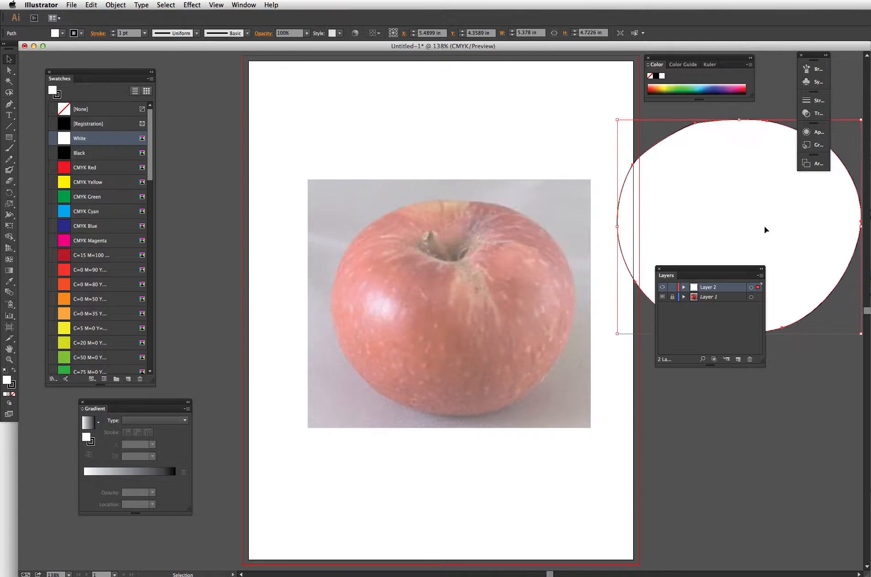
click(539, 143)
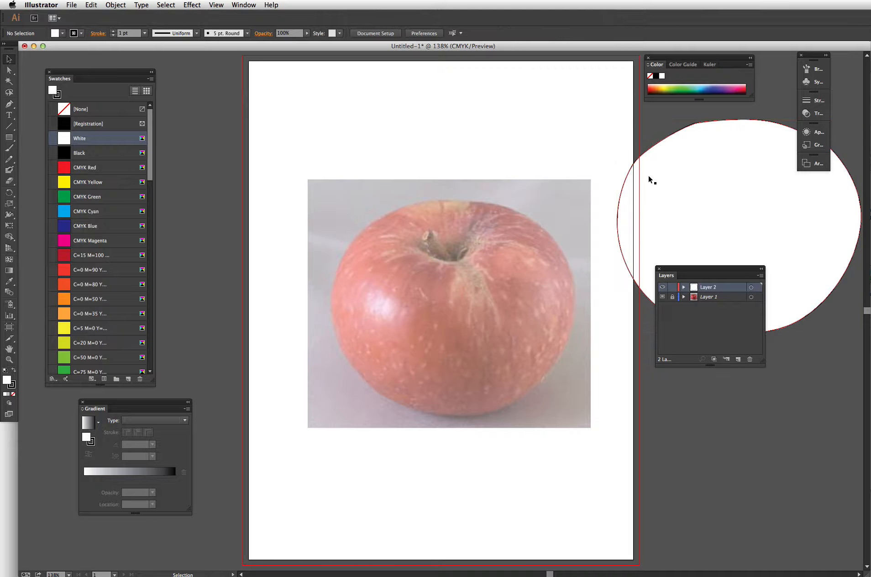
- Trace the stem cavity opening with the Pen tool and move that shape off the artboard
click(9, 105)
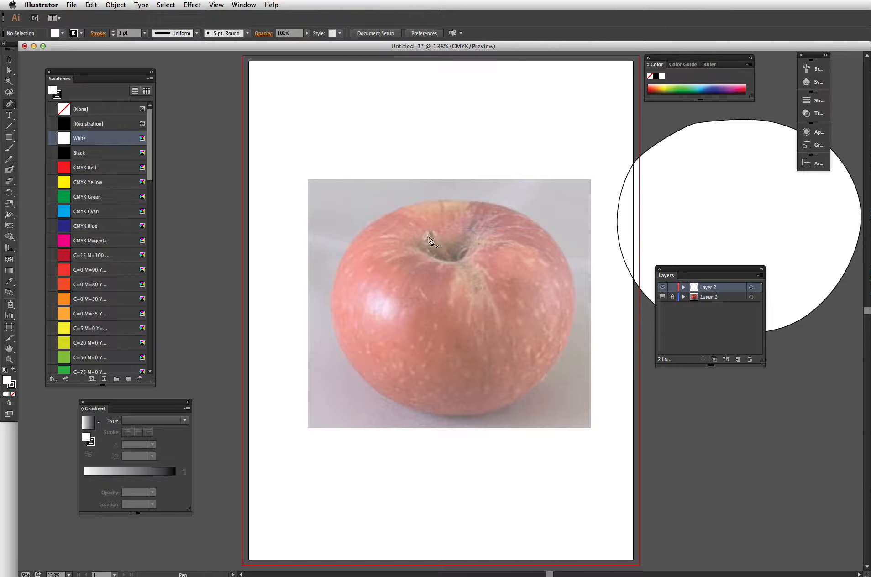
click(476, 240)
drag(420, 244, 373, 205)
key(super+z)
drag(419, 248, 356, 220)
key(super+z)
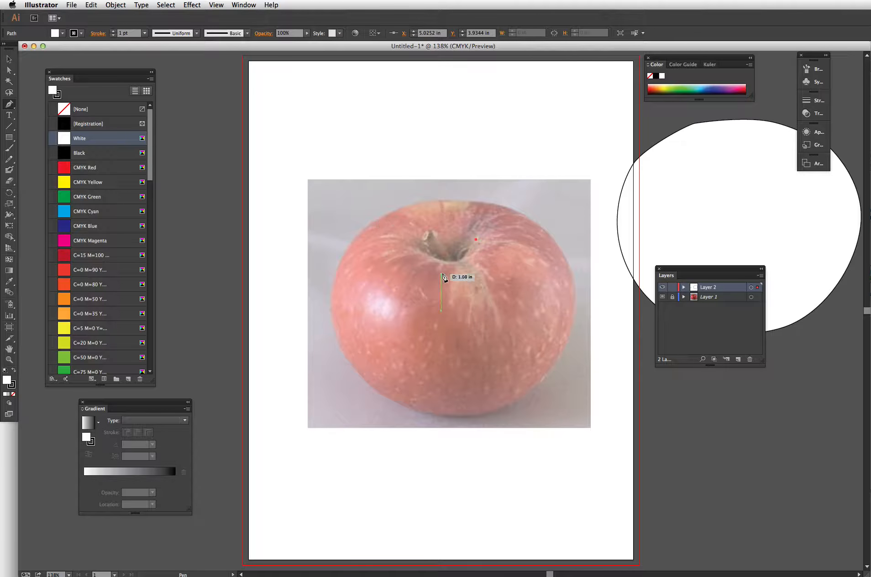
drag(457, 261, 417, 245)
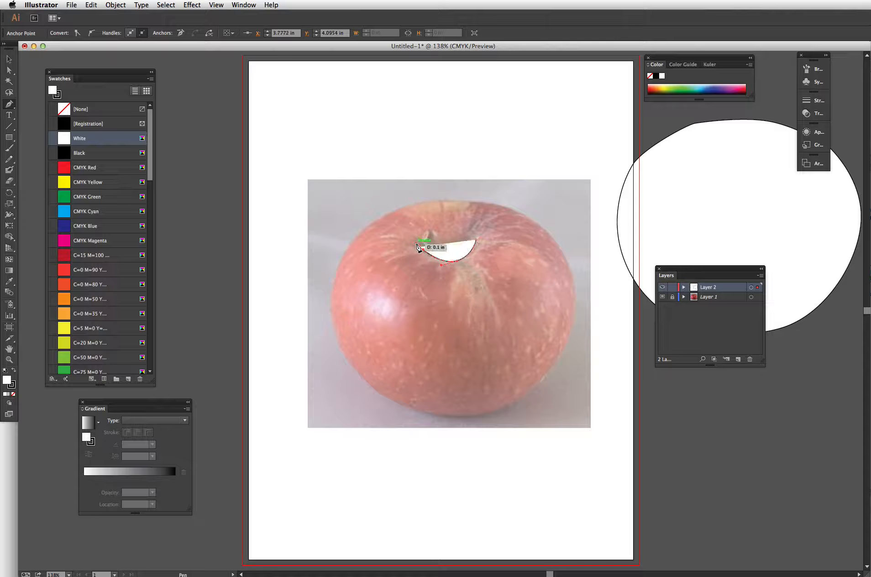
click(10, 59)
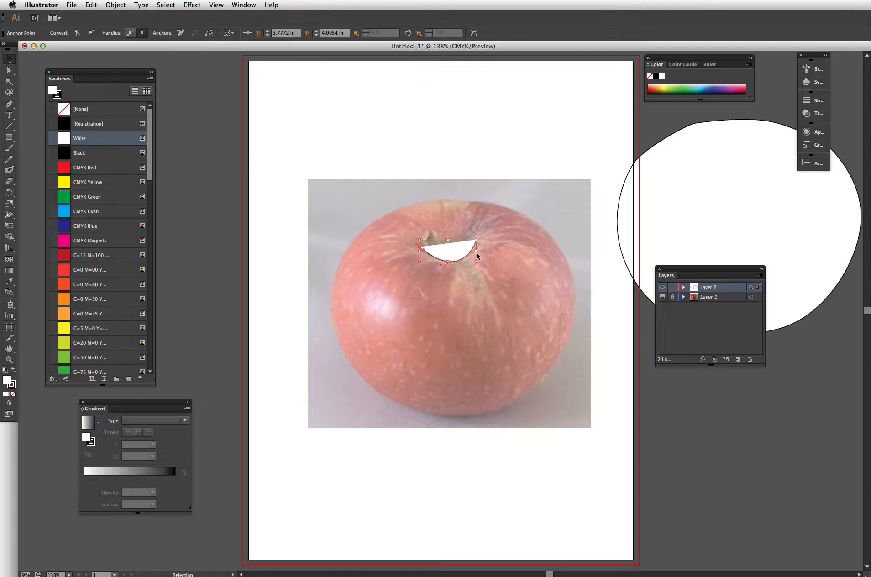
drag(461, 249, 751, 107)
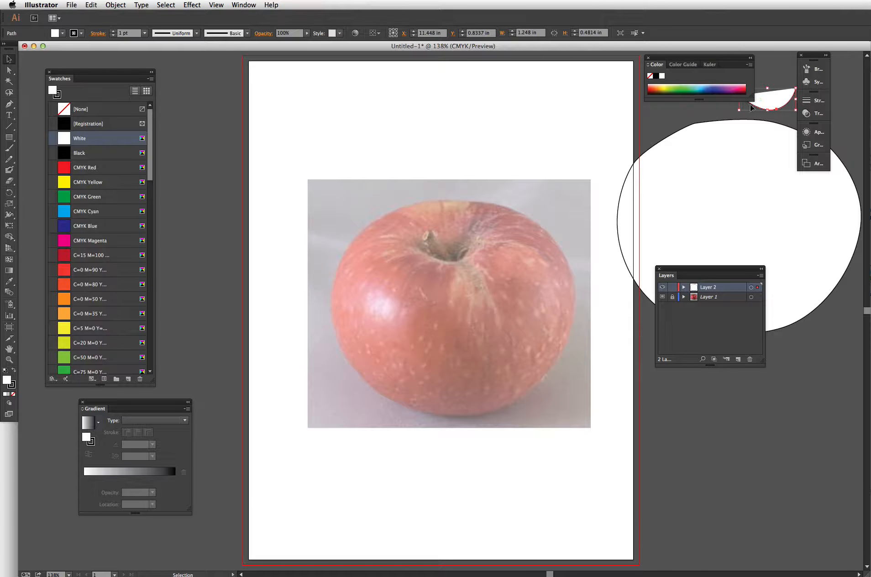
- Trace the apple's stem as a closed shape with the Pen tool
click(9, 104)
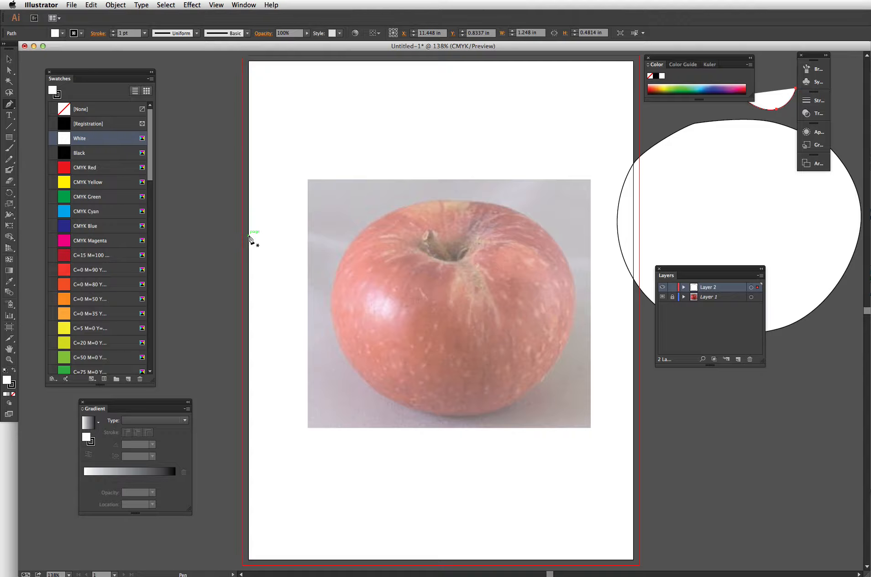
click(455, 262)
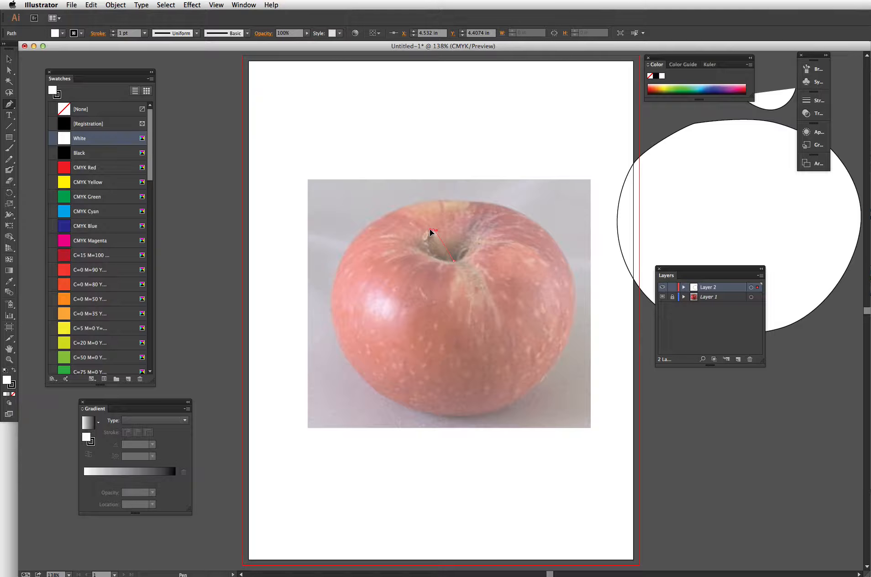
drag(437, 237, 427, 234)
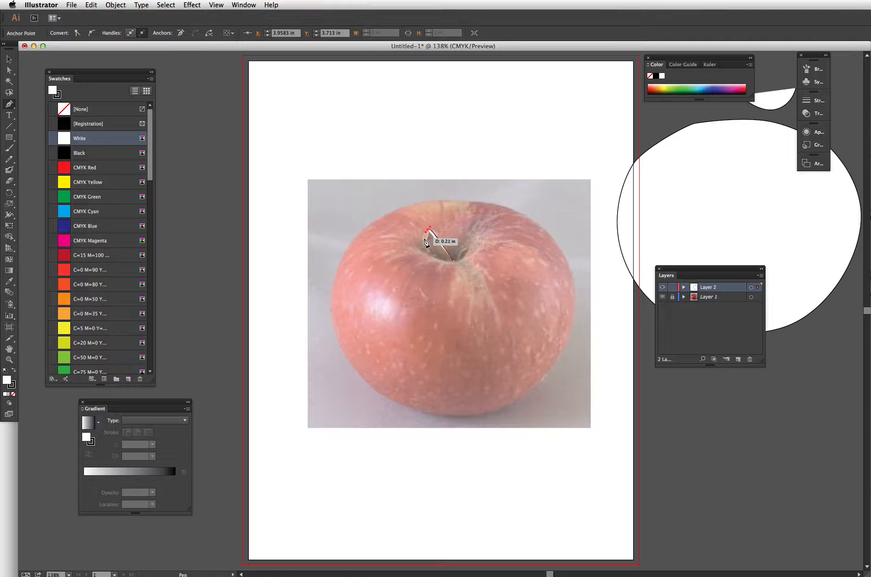
click(422, 238)
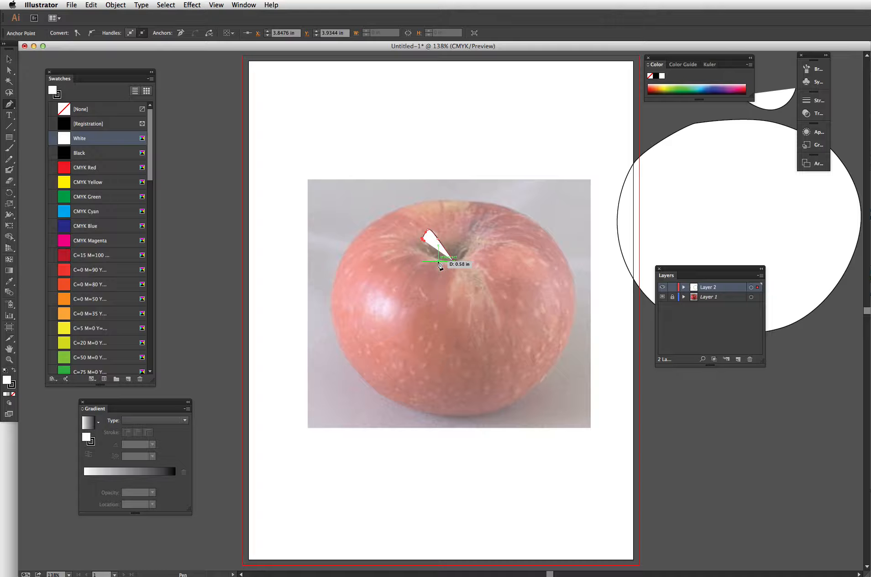
click(446, 261)
click(448, 265)
click(456, 264)
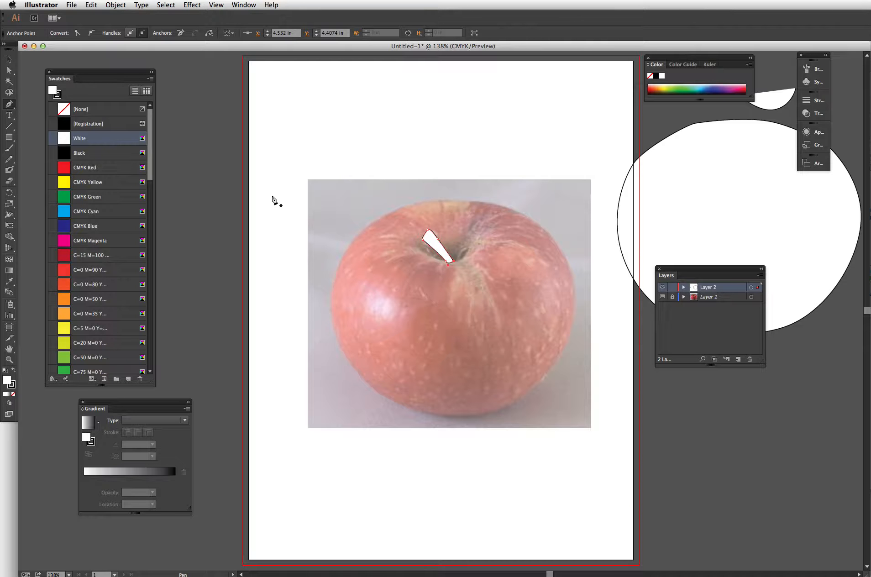
super+click(279, 196)
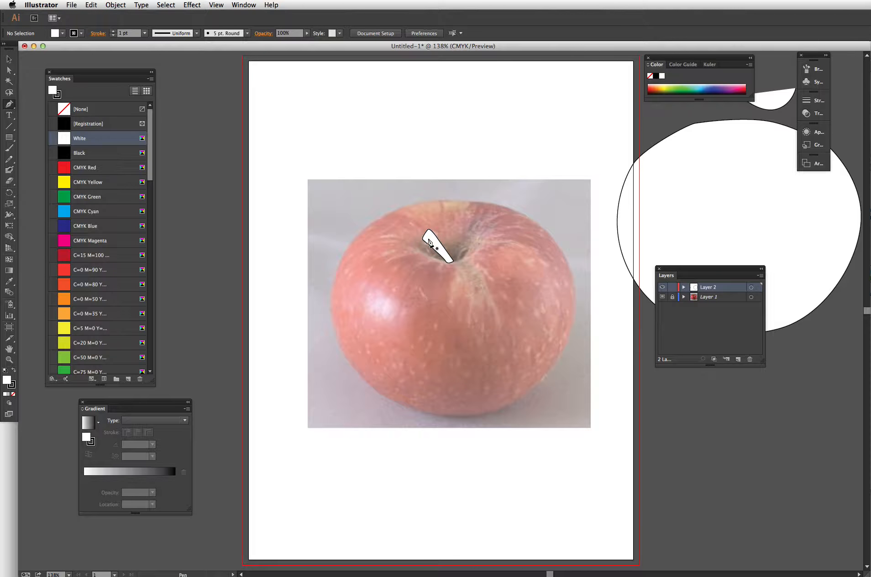
- Move the traced stem shape to the artboard's upper-right corner
key(v)
drag(438, 241, 608, 94)
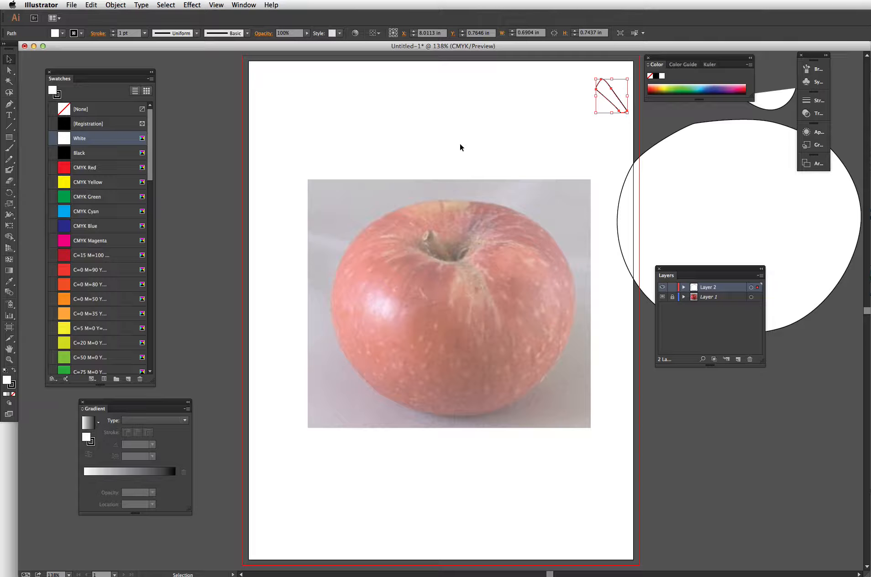
key(p)
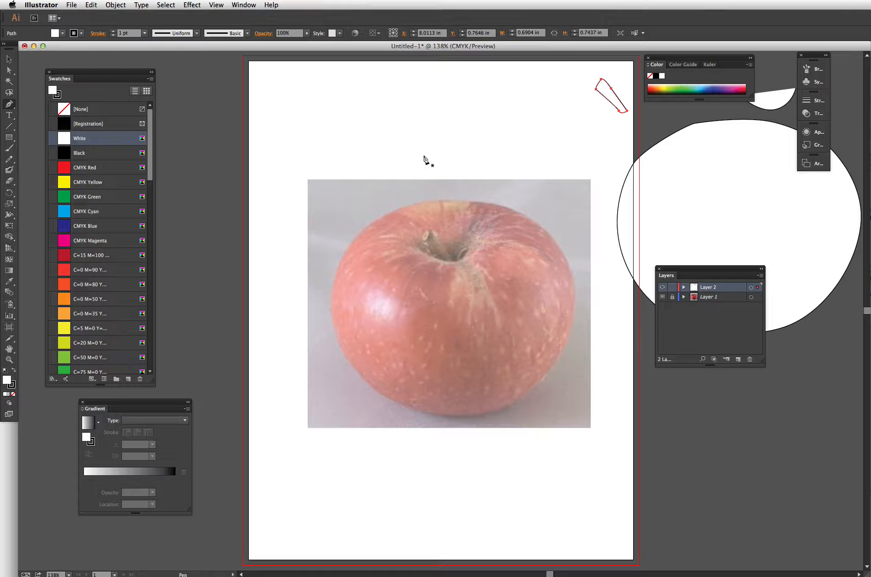
key(v)
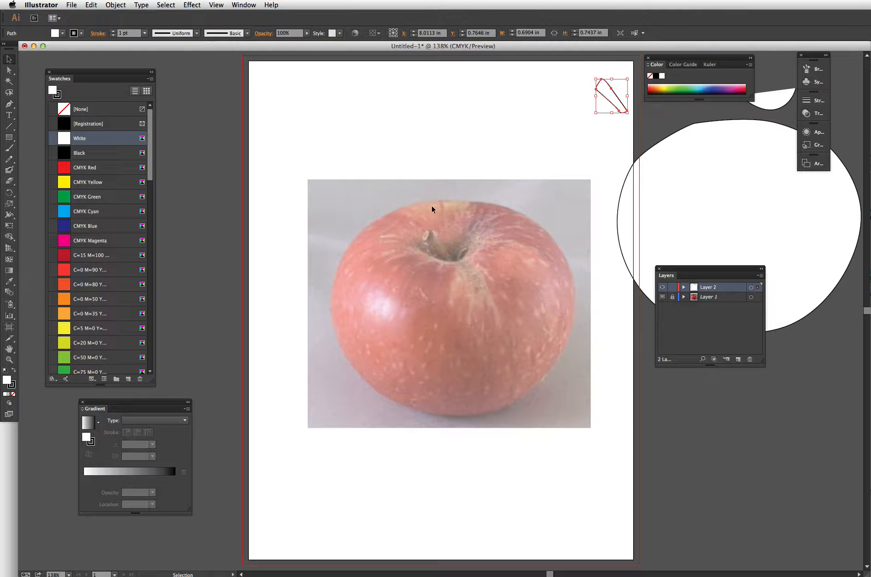
drag(606, 95, 606, 91)
click(506, 155)
key(p)
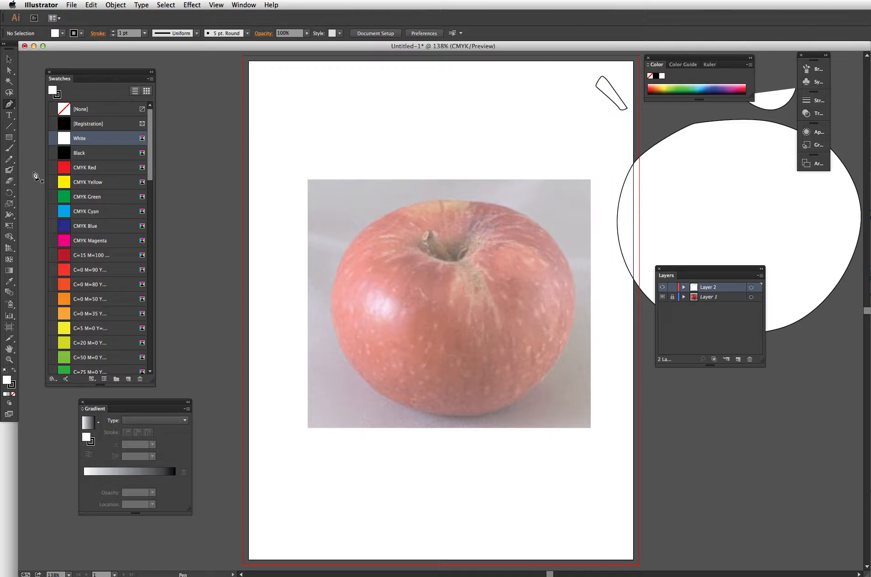
- Draw curved streaks around and below the stem cavity with the Pencil tool, using no fill
click(8, 159)
mouse_move(433, 291)
mouse_down()
mouse_move(408, 324)
mouse_move(456, 359)
mouse_move(479, 306)
mouse_up()
key(super+z)
key(super+z)
key(super+z)
key(super+z)
mouse_move(423, 250)
mouse_down()
mouse_move(378, 267)
mouse_move(371, 258)
mouse_move(395, 236)
mouse_move(346, 261)
mouse_move(374, 226)
mouse_move(417, 228)
mouse_up()
drag(421, 215, 429, 222)
mouse_move(524, 216)
mouse_down()
mouse_move(502, 214)
mouse_move(479, 229)
mouse_move(524, 245)
mouse_move(549, 269)
mouse_move(567, 265)
mouse_move(563, 289)
mouse_up()
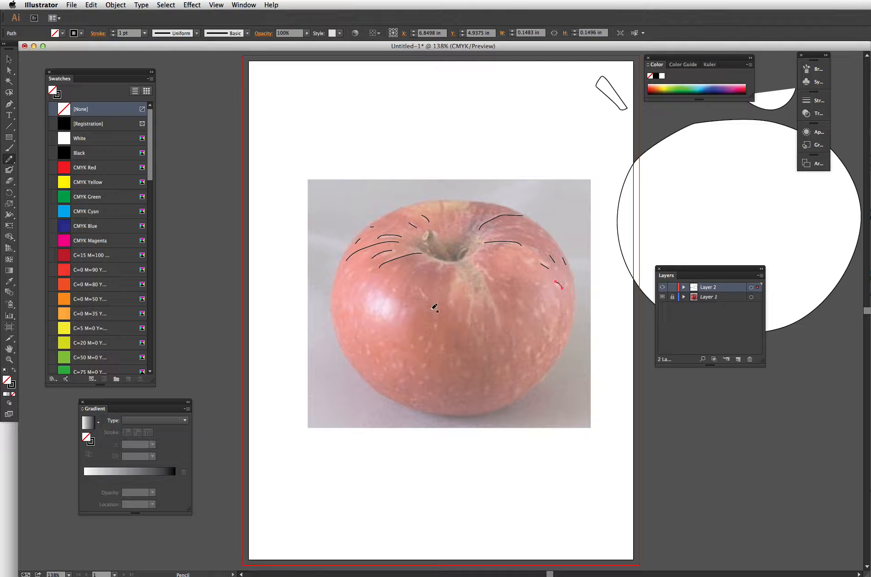
drag(435, 322, 435, 330)
mouse_move(475, 264)
mouse_down()
mouse_move(495, 321)
mouse_move(480, 295)
mouse_move(471, 317)
mouse_move(464, 312)
mouse_move(455, 272)
mouse_move(452, 309)
mouse_move(506, 369)
mouse_up()
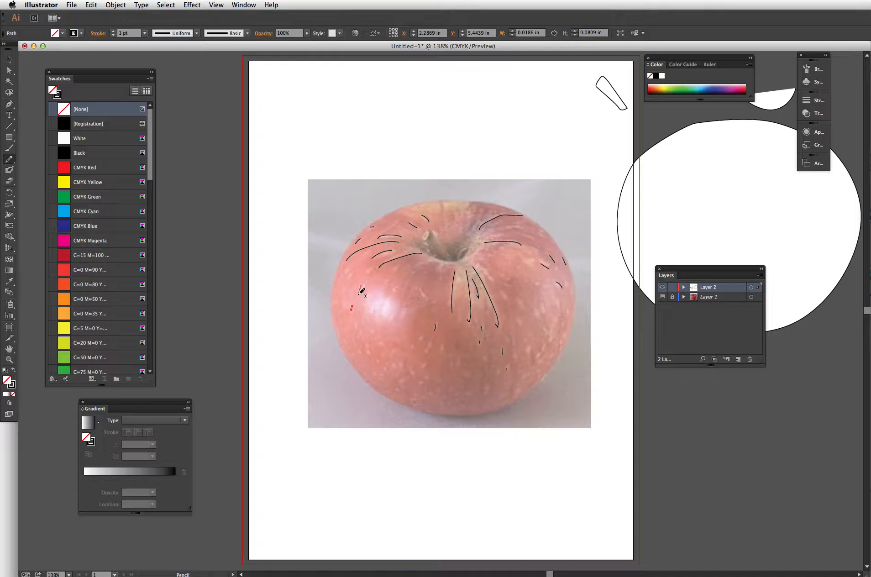
- Pencil in small speckle marks and extra streaks across the apple's skin
mouse_move(358, 295)
mouse_down()
mouse_move(370, 270)
mouse_move(348, 270)
mouse_move(340, 333)
mouse_move(369, 328)
mouse_move(359, 354)
mouse_up()
drag(392, 290, 391, 293)
drag(423, 258, 411, 276)
mouse_move(441, 344)
mouse_down()
mouse_move(425, 354)
mouse_move(418, 340)
mouse_up()
mouse_move(412, 346)
mouse_down()
mouse_move(427, 375)
mouse_move(420, 387)
mouse_move(439, 388)
mouse_move(416, 404)
mouse_move(436, 399)
mouse_up()
click(442, 404)
mouse_move(458, 362)
mouse_down()
mouse_move(450, 362)
mouse_move(476, 379)
mouse_up()
mouse_move(393, 349)
mouse_down()
mouse_move(385, 344)
mouse_move(382, 380)
mouse_move(397, 393)
mouse_move(403, 384)
mouse_up()
drag(528, 350, 528, 353)
mouse_move(503, 292)
mouse_down()
mouse_move(494, 277)
mouse_move(531, 261)
mouse_move(533, 241)
mouse_move(517, 227)
mouse_move(540, 237)
mouse_up()
drag(441, 214, 437, 200)
mouse_move(538, 314)
mouse_down()
mouse_move(523, 326)
mouse_move(515, 354)
mouse_move(566, 319)
mouse_move(562, 301)
mouse_up()
drag(430, 349, 429, 342)
drag(377, 363, 377, 358)
drag(438, 272, 441, 266)
- Select all the pencilled streaks and speckles and move them off the artboard to its left
click(7, 59)
mouse_move(292, 140)
mouse_down()
mouse_move(477, 370)
mouse_move(603, 448)
mouse_up()
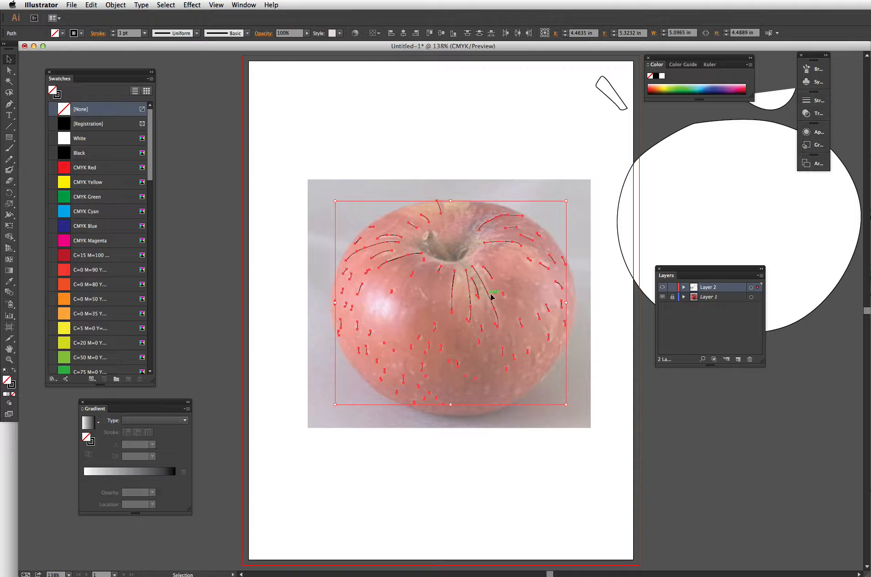
drag(480, 299, 220, 298)
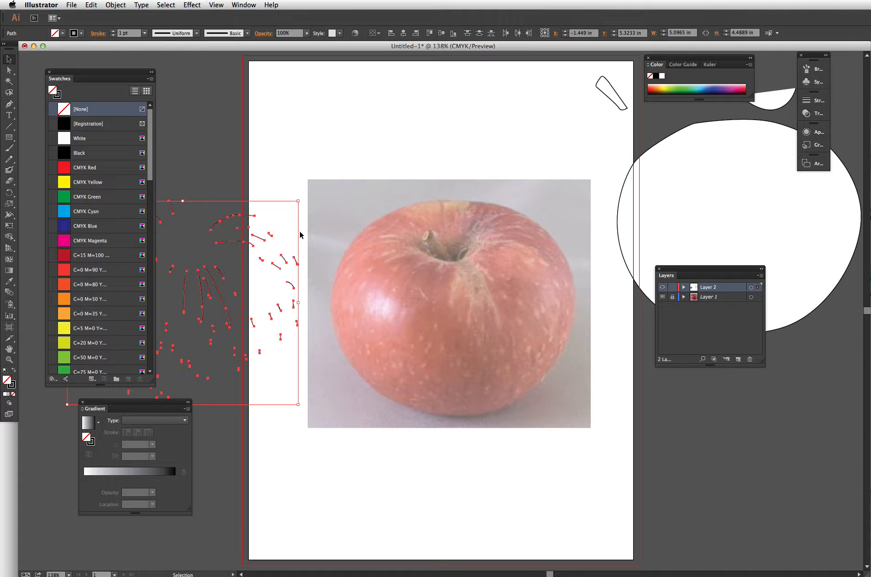
- Place the white apple body outline below the larger shape, overlapping the photo's lower-right corner
click(319, 237)
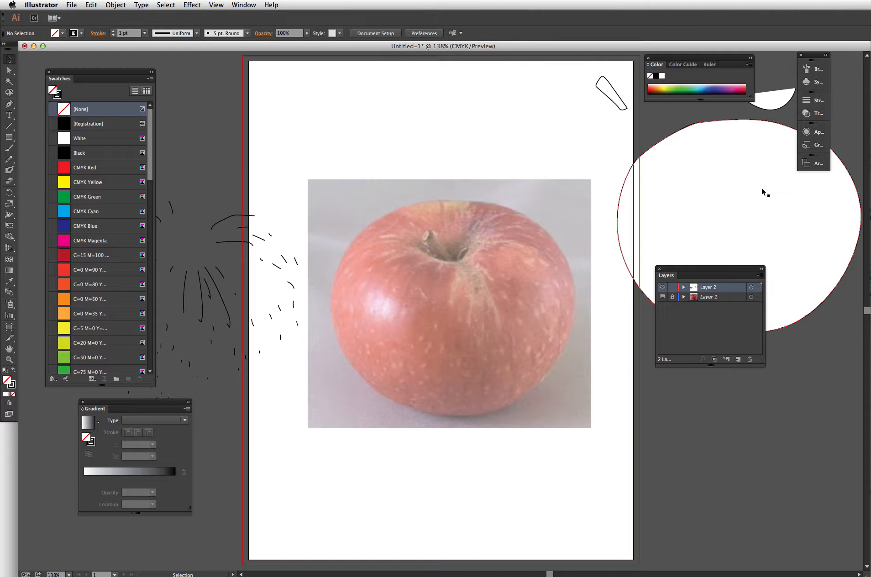
drag(770, 187, 724, 392)
drag(720, 270, 523, 59)
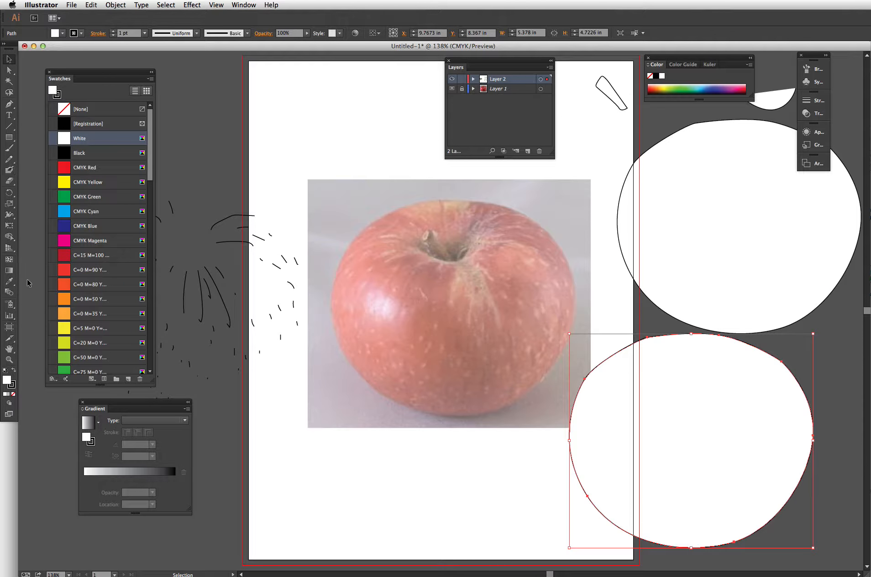
- Fill the apple body shape with a colour sampled from the photo using the Eyedropper
click(9, 282)
click(447, 316)
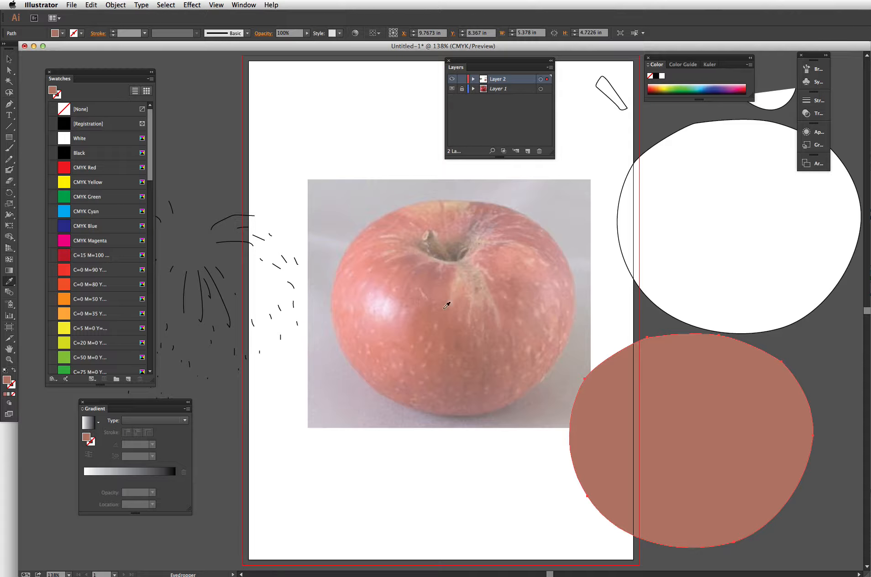
- Turn off the Template option for Layer 1, resample the apple's red into the body fill, and deselect
double_click(484, 89)
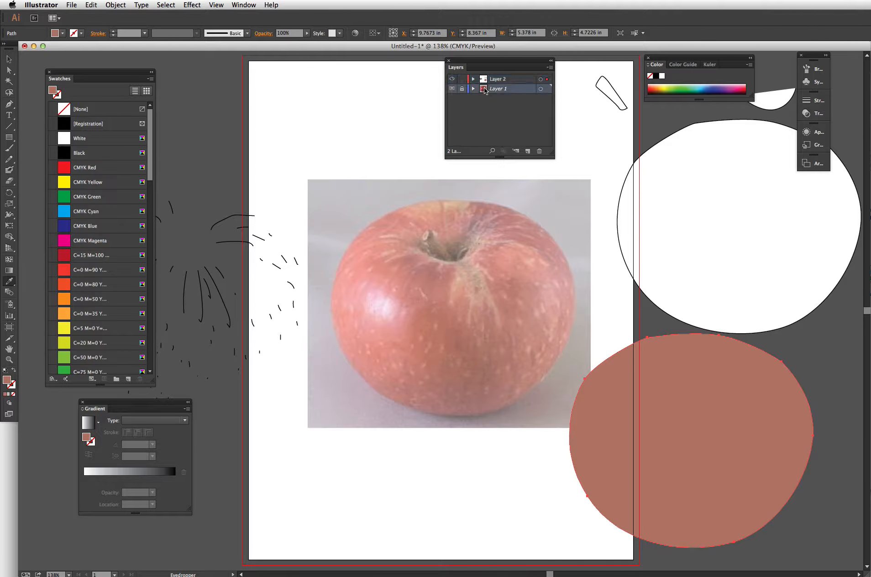
click(543, 333)
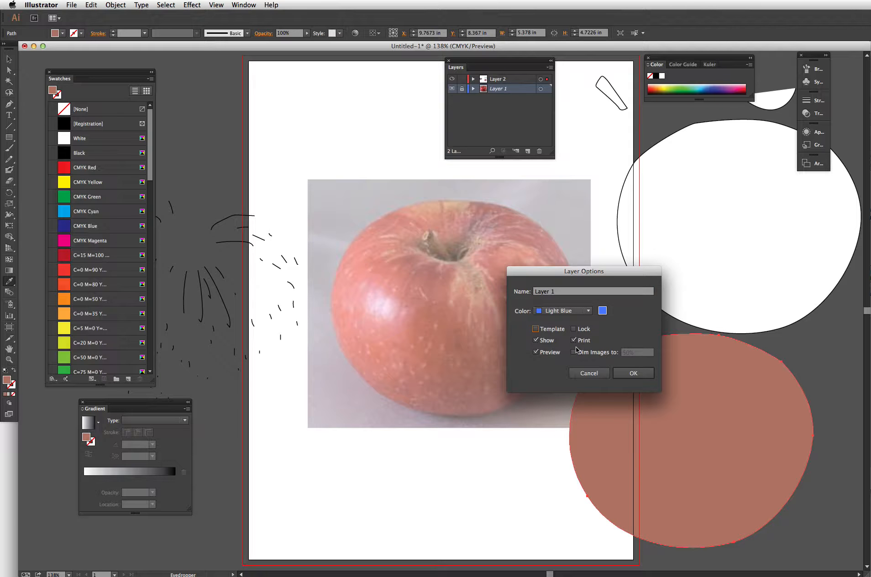
click(634, 373)
click(446, 326)
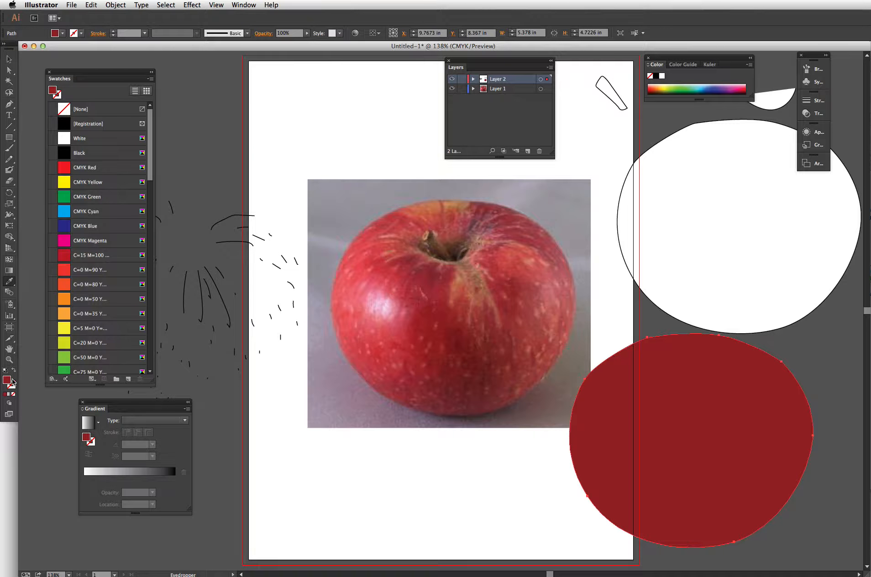
key(super+shift+a)
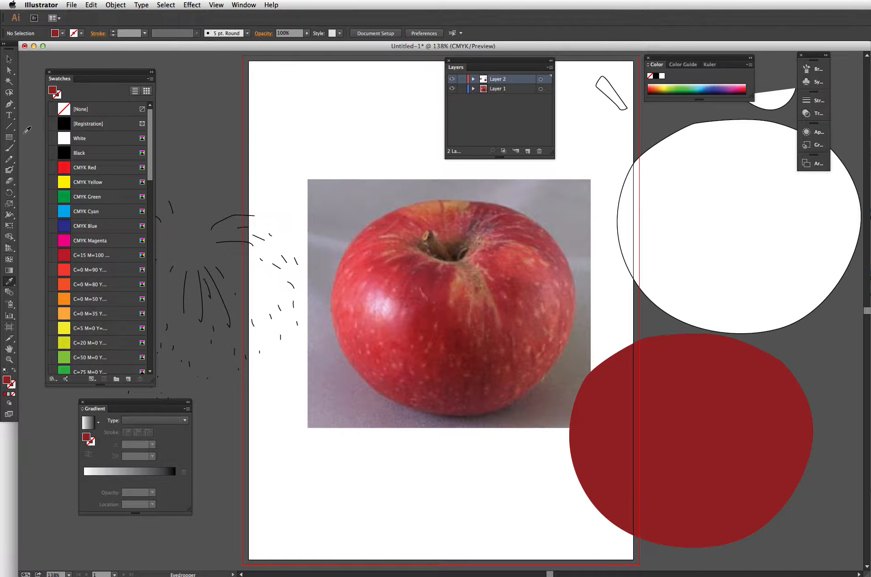
- Try adding a white mesh point to the apple body with the Mesh tool, then undo it
click(9, 59)
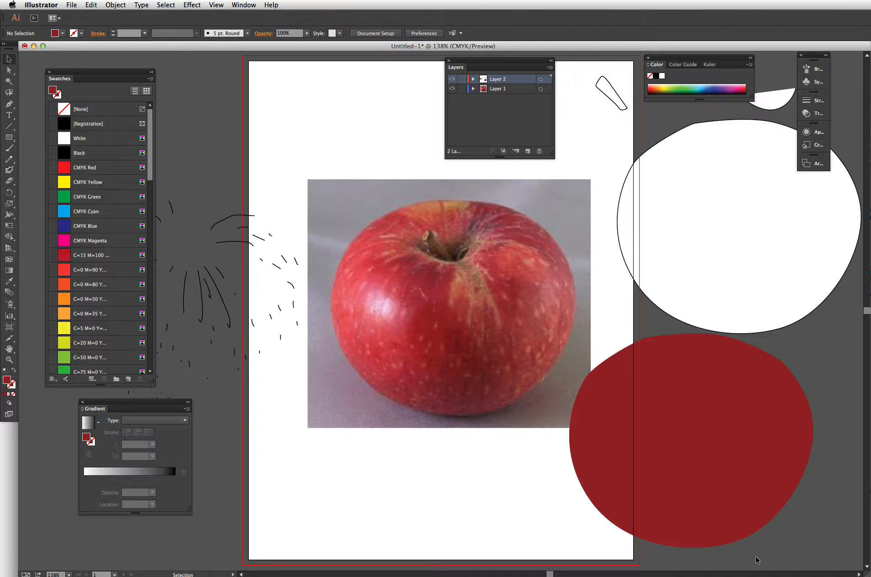
click(708, 448)
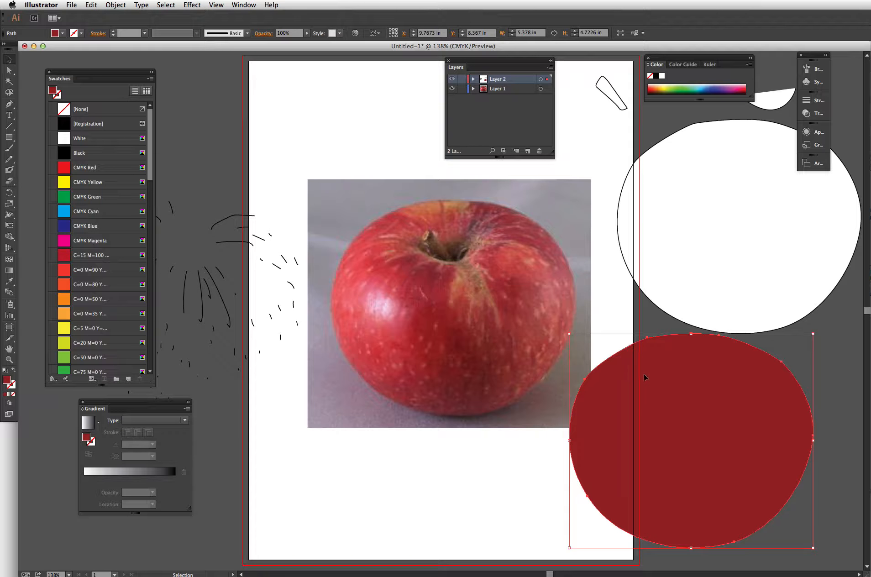
click(9, 260)
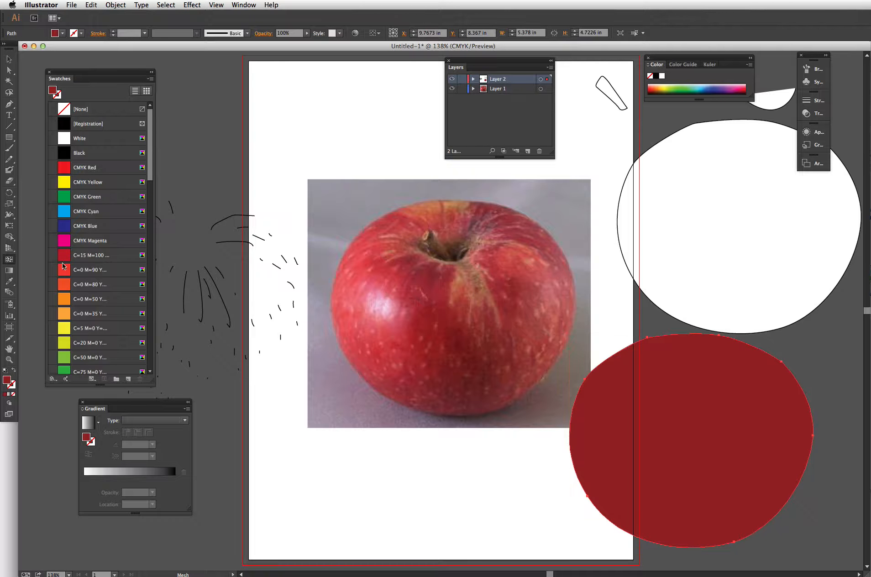
click(635, 431)
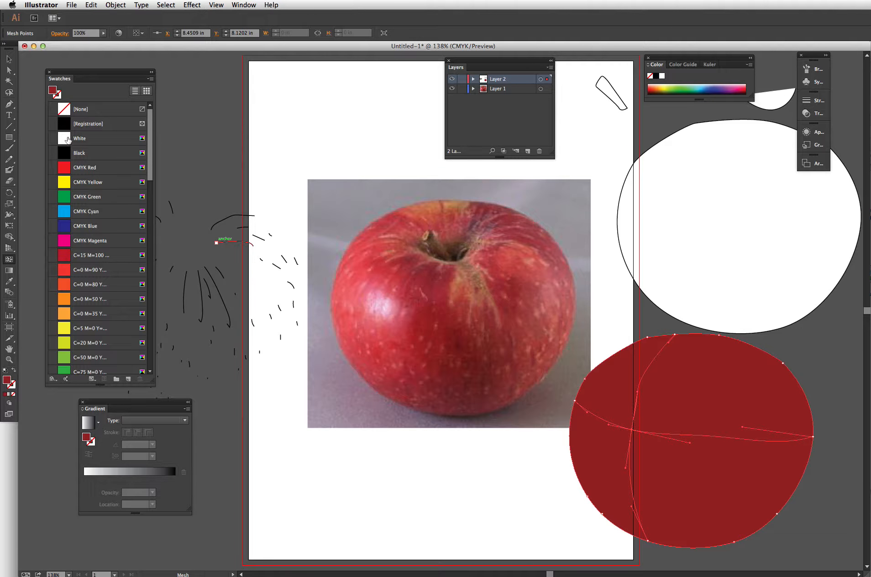
click(68, 140)
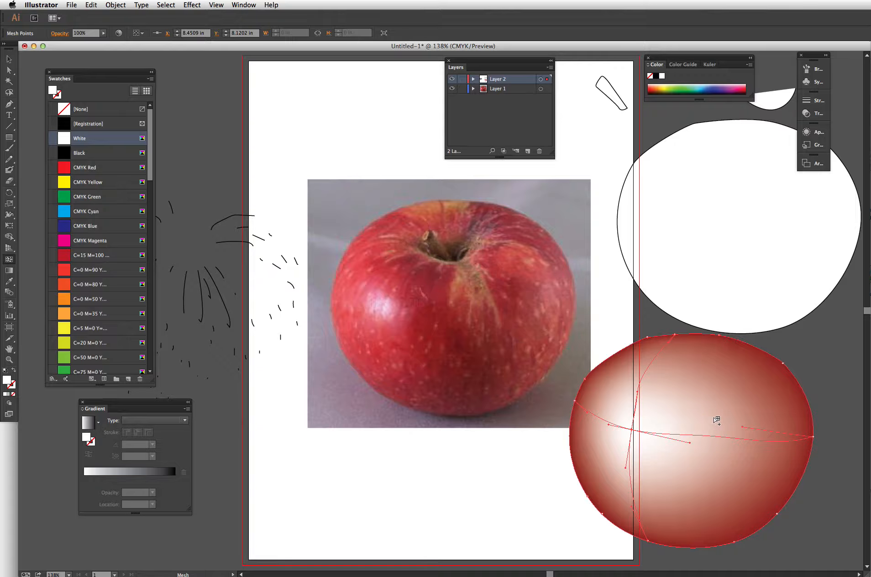
key(ctrl+z)
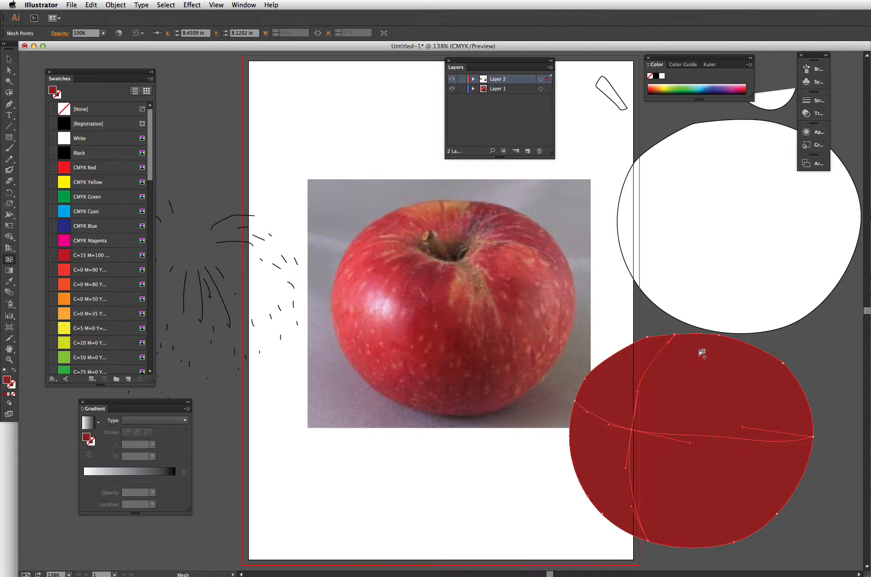
key(super+z)
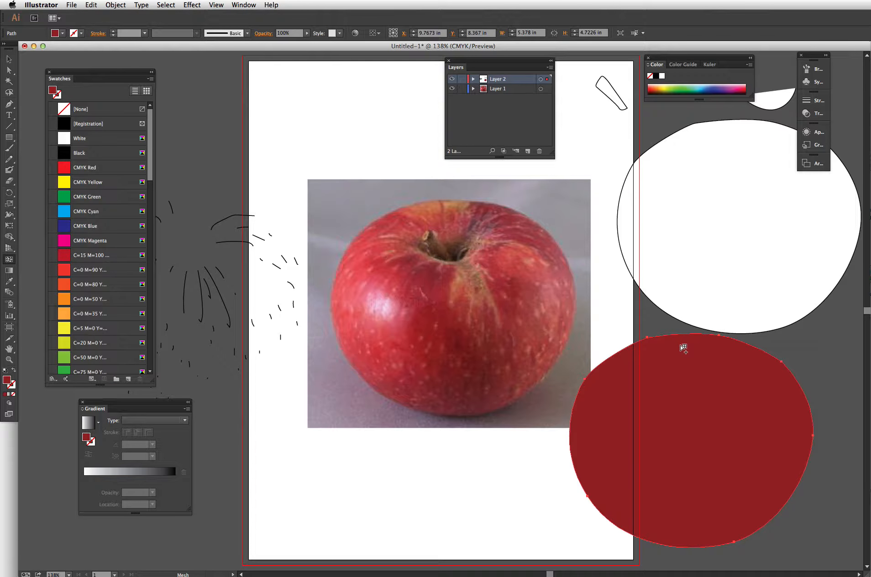
- Add mesh points near the body's top and upper left, colouring each with tones sampled from the photo's apple
click(684, 346)
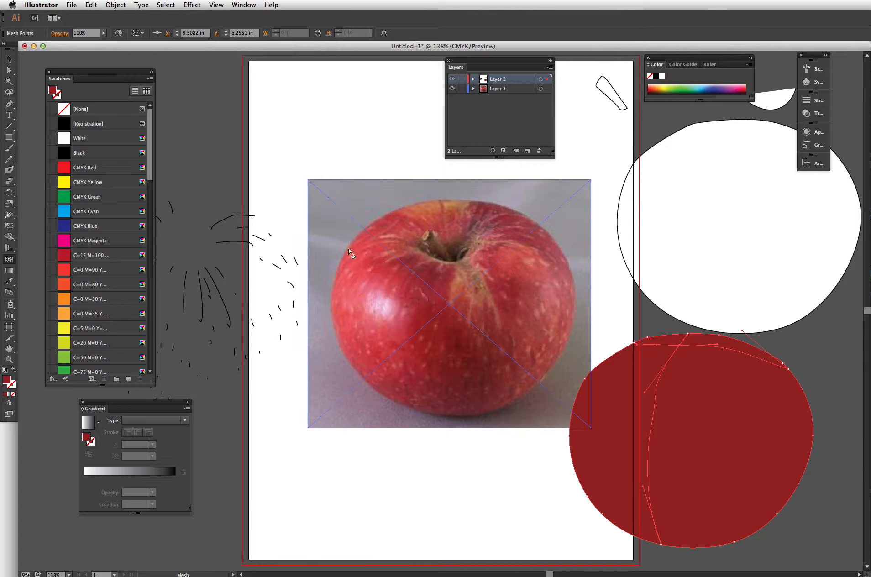
key(i)
click(437, 206)
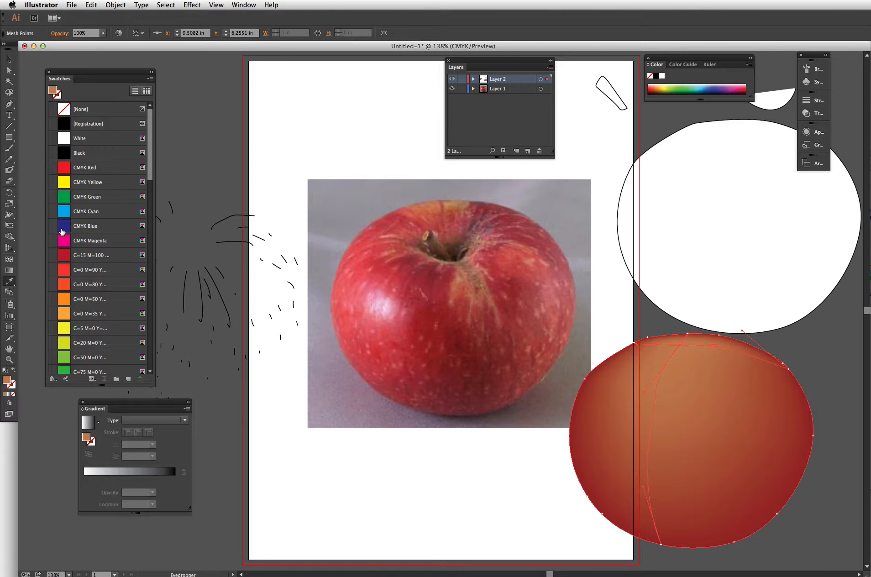
click(9, 259)
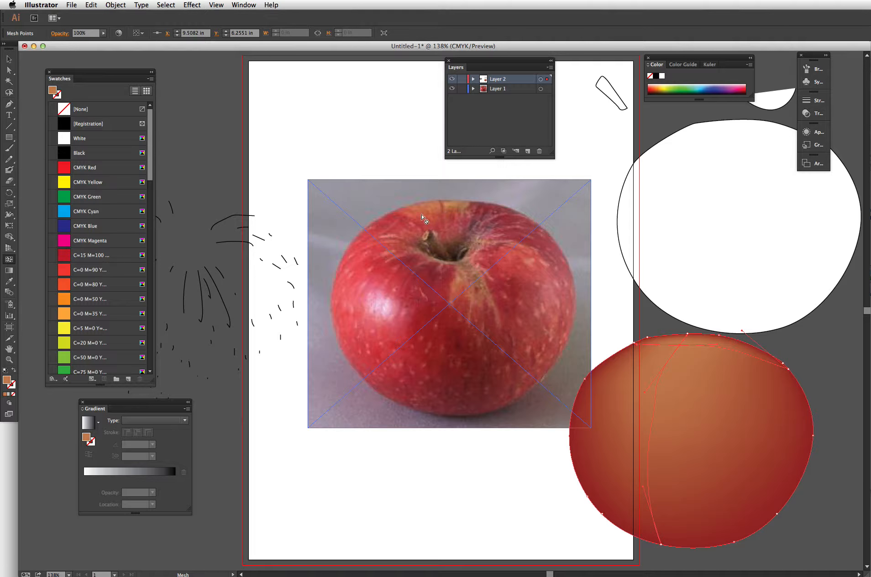
click(660, 376)
key(i)
click(425, 315)
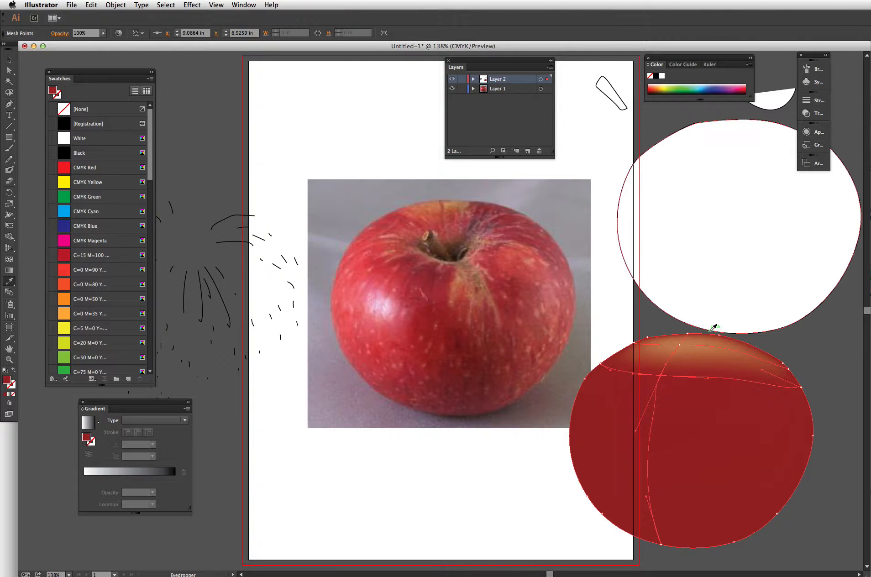
- Add mesh points at the body's centre-right and lower middle, colouring them with reds sampled from the apple
click(9, 259)
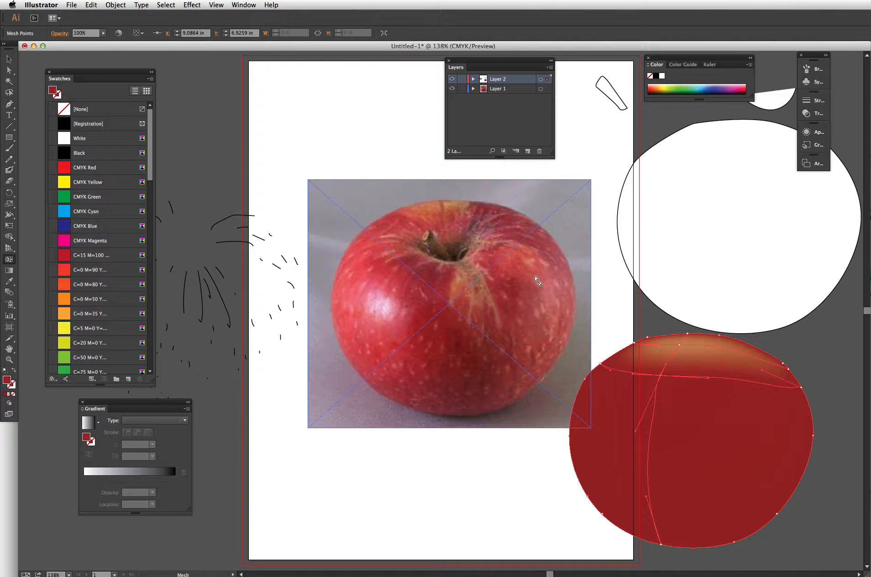
click(746, 410)
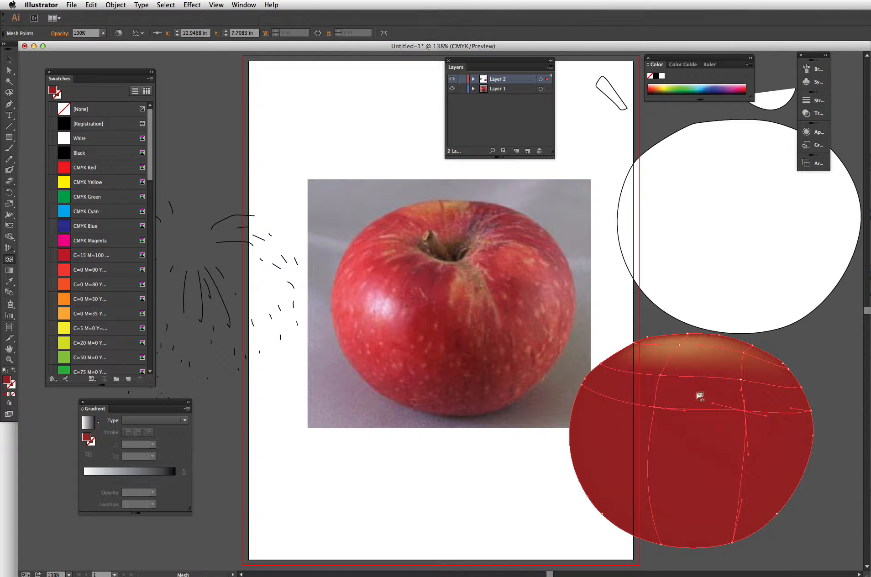
key(i)
click(518, 264)
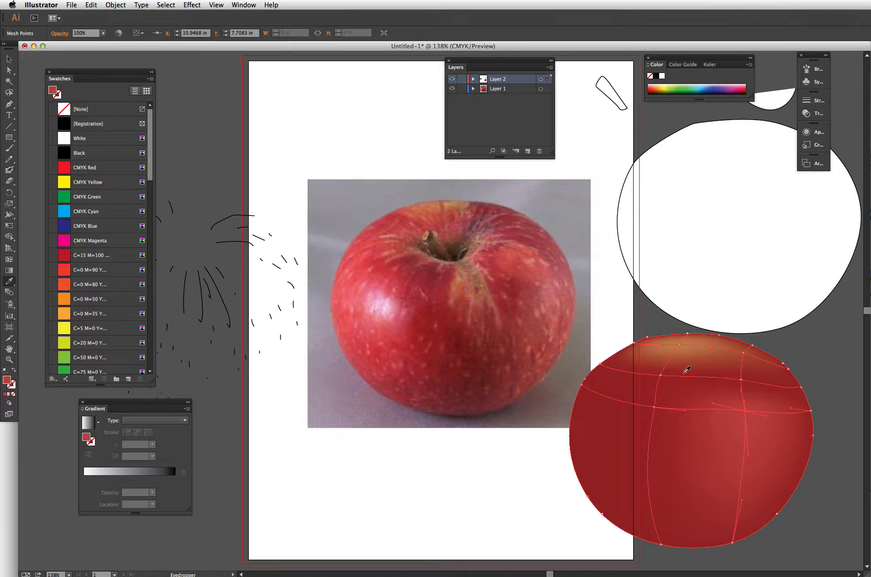
click(15, 260)
click(680, 469)
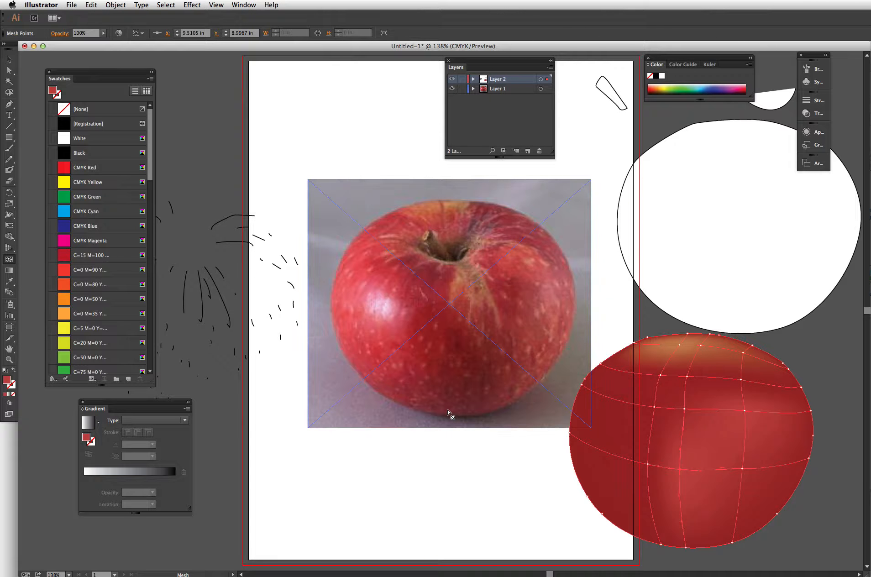
key(i)
click(448, 371)
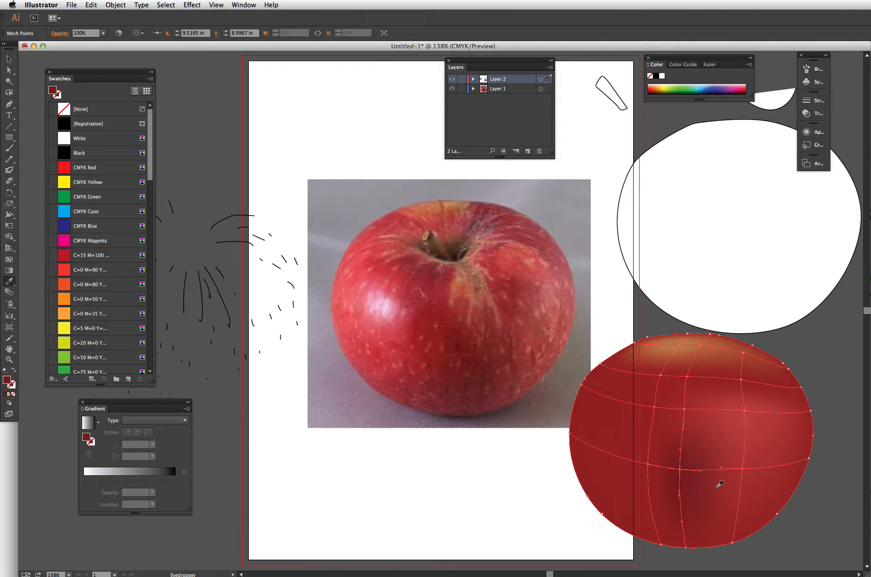
- Add mesh points along the body's left edge, colour them with highlight pinks sampled from the apple, and deselect
key(u)
click(594, 415)
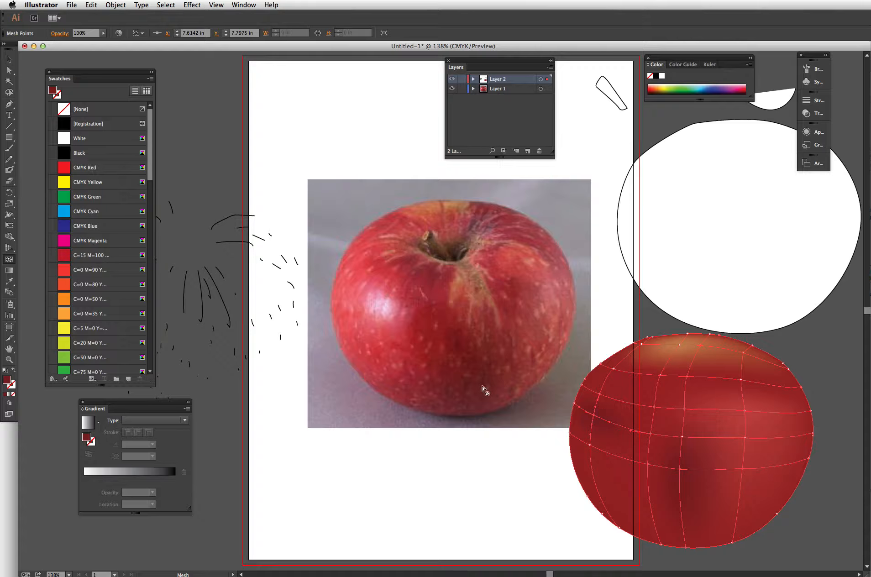
key(i)
click(362, 264)
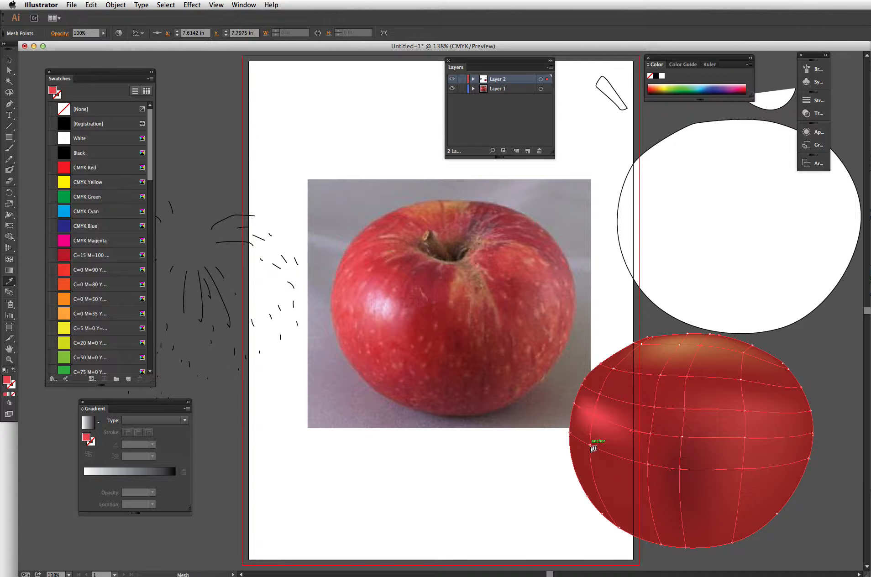
key(u)
click(592, 447)
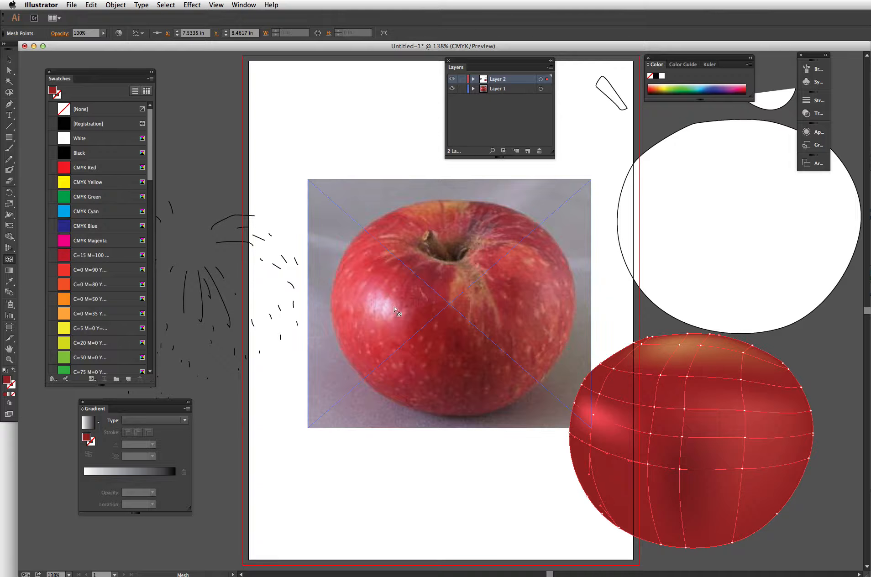
key(i)
click(359, 304)
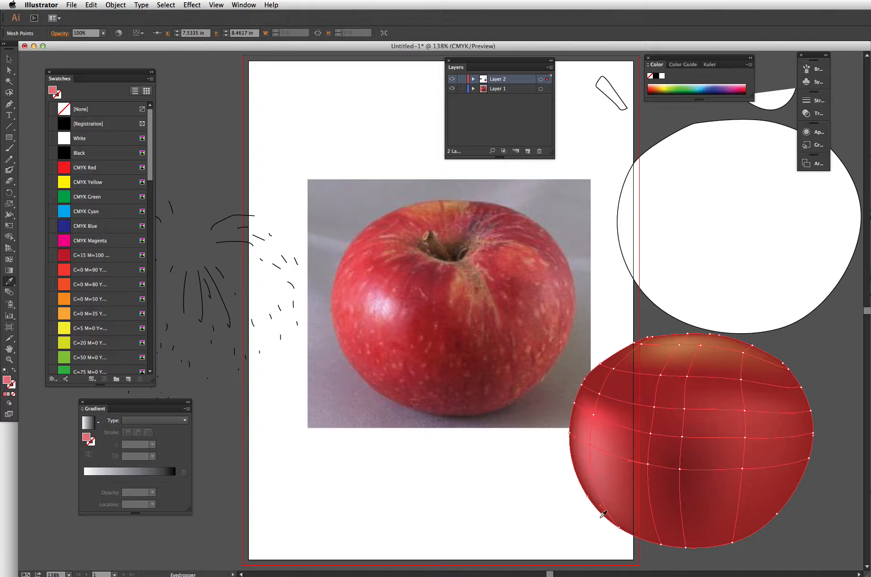
key(v)
click(853, 424)
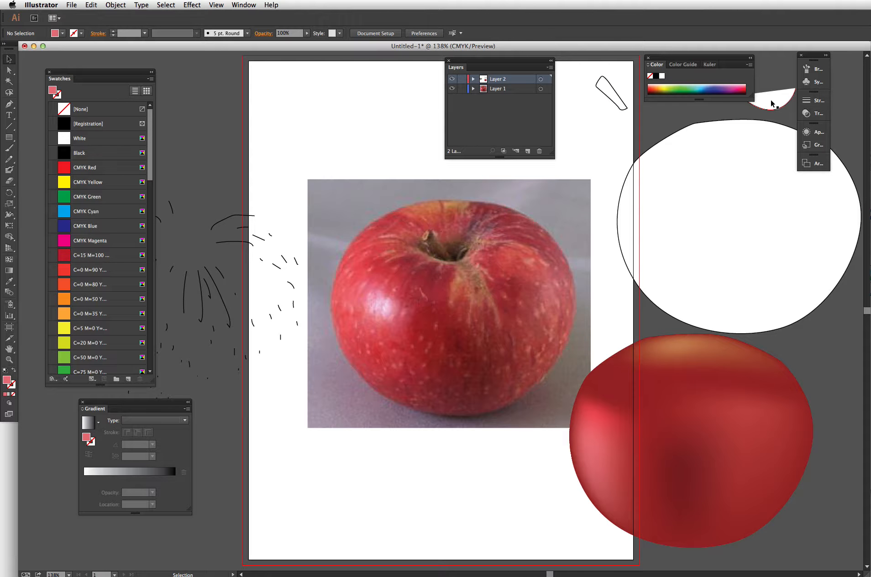
- Position the white stem-cavity shape and the mesh-shaded body together over the photo's apple
drag(772, 103, 451, 256)
drag(707, 397, 468, 265)
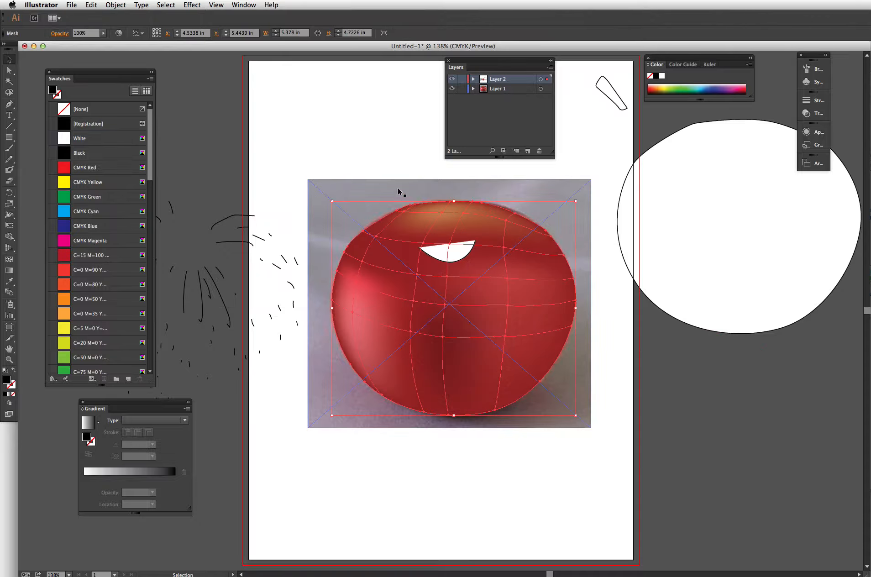
- Select the shaded body with its cavity shape and move them together off the artboard's lower right
click(369, 150)
drag(330, 181, 402, 241)
key(ctrl+z)
click(624, 338)
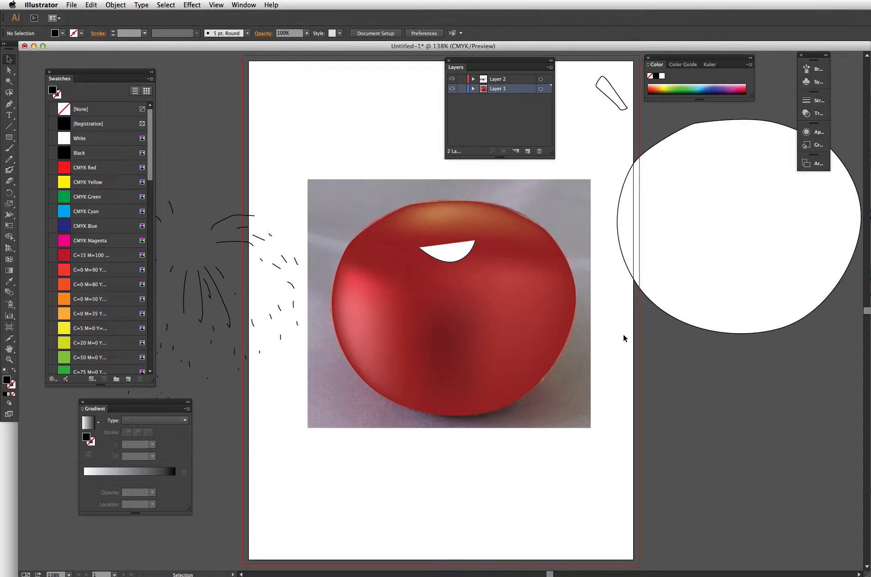
click(485, 275)
drag(459, 255, 728, 396)
click(542, 530)
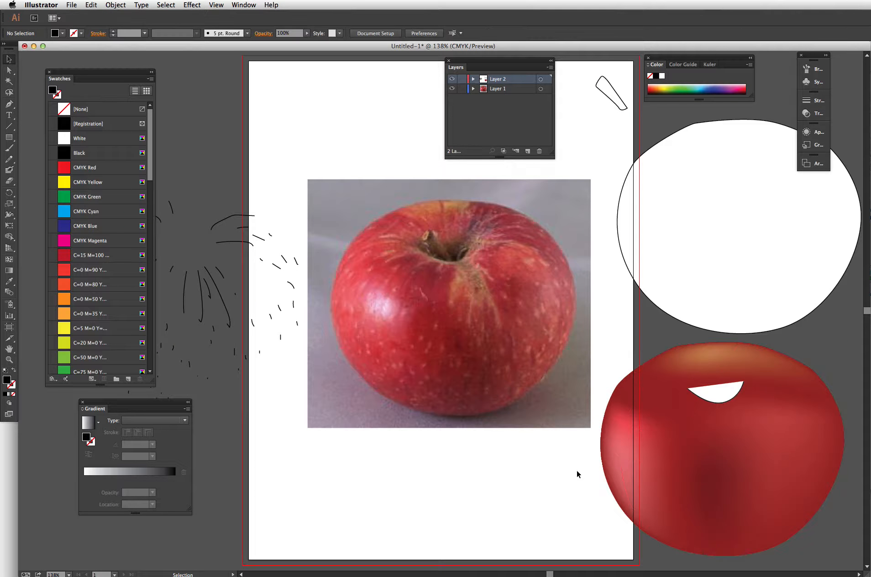
- Apply a reversed radial gradient fill to the white stem-cavity shape on the shaded body
click(726, 396)
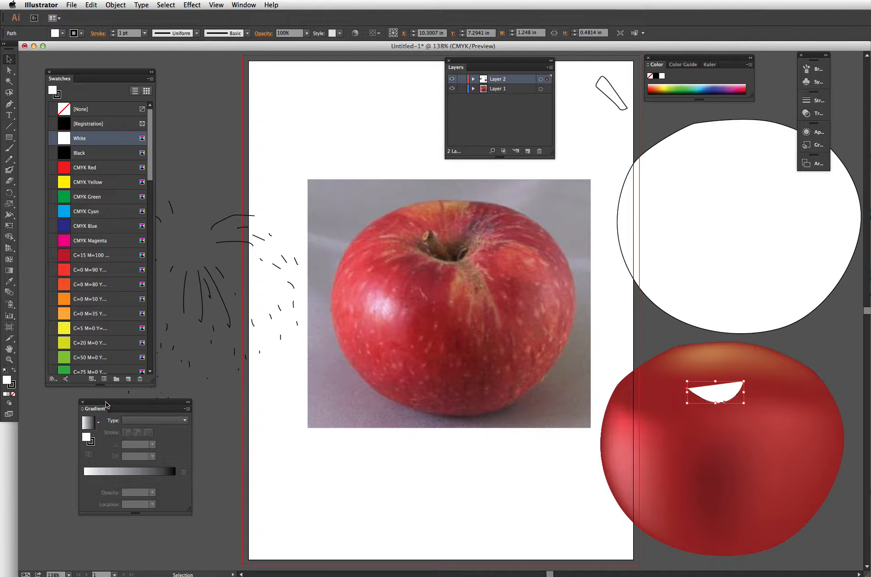
drag(106, 404, 101, 409)
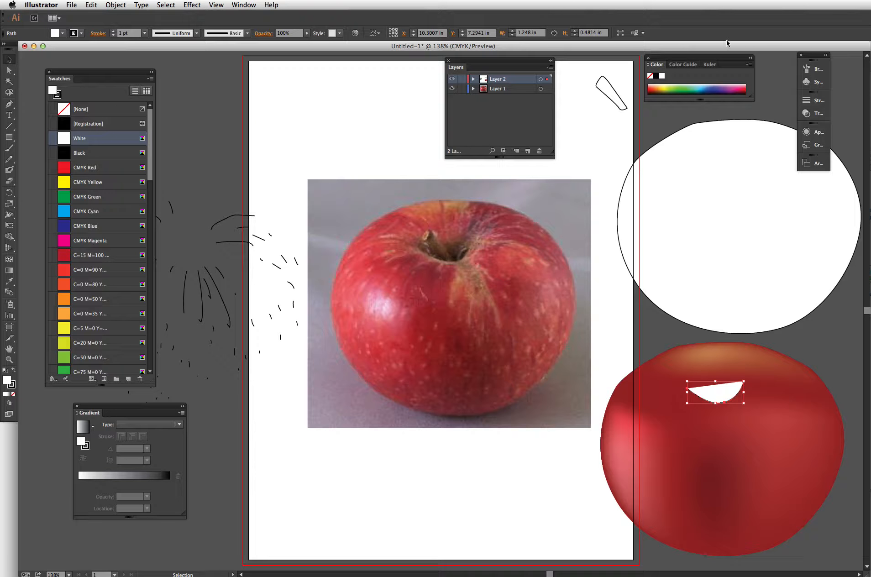
click(242, 5)
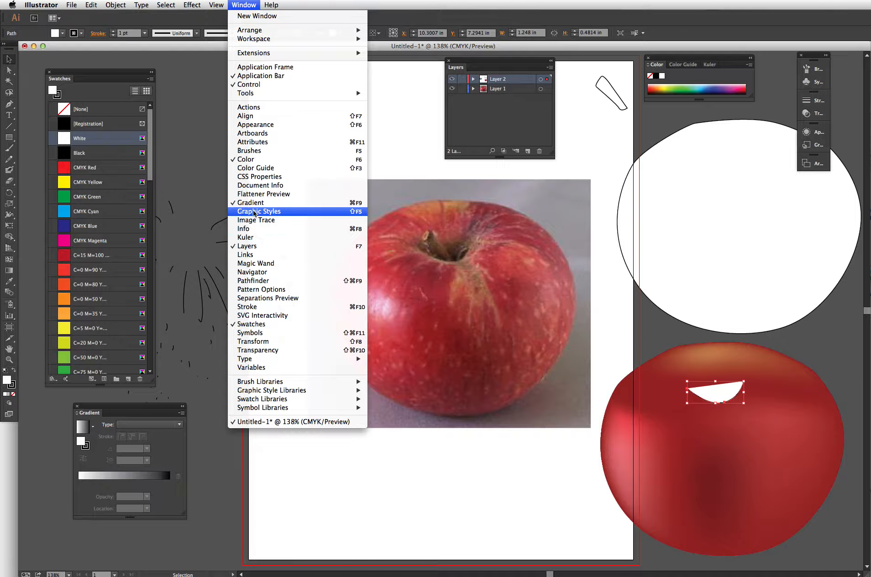
click(200, 535)
click(80, 430)
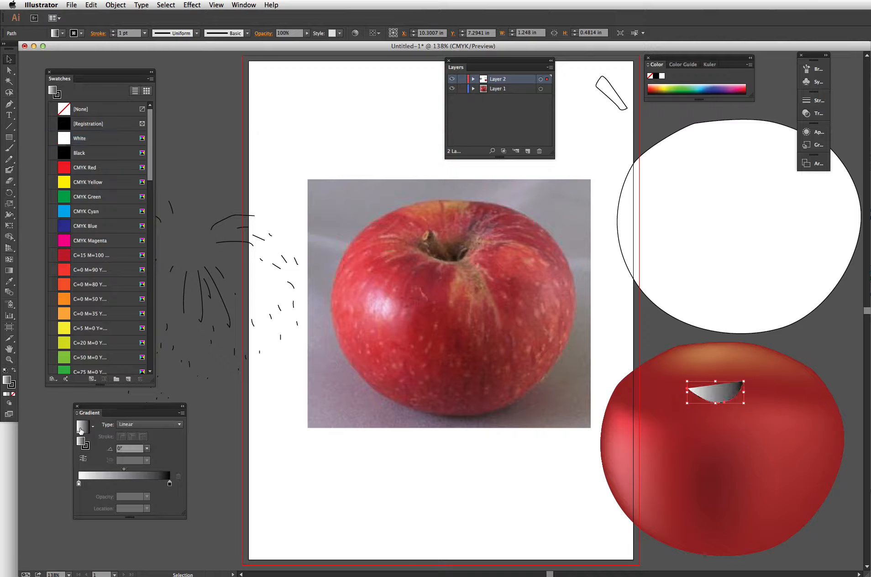
click(137, 427)
click(136, 435)
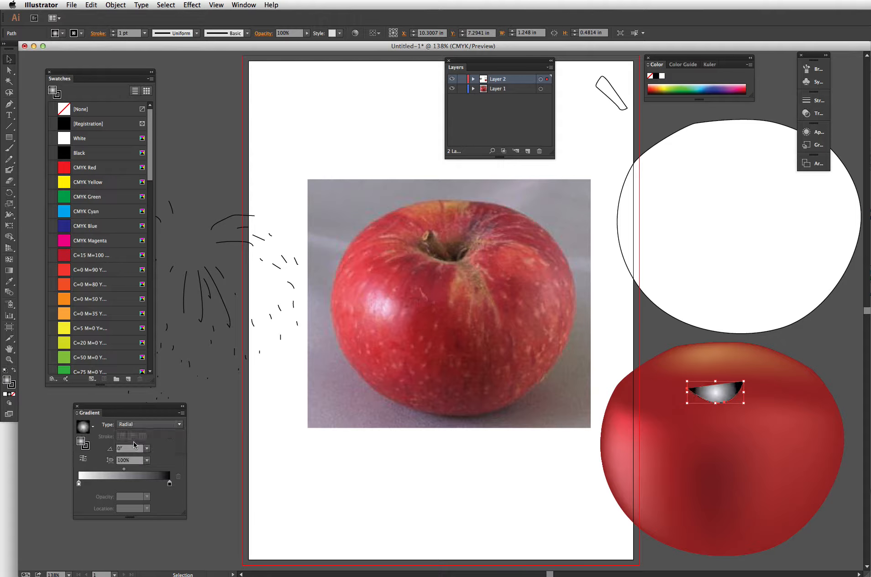
click(83, 459)
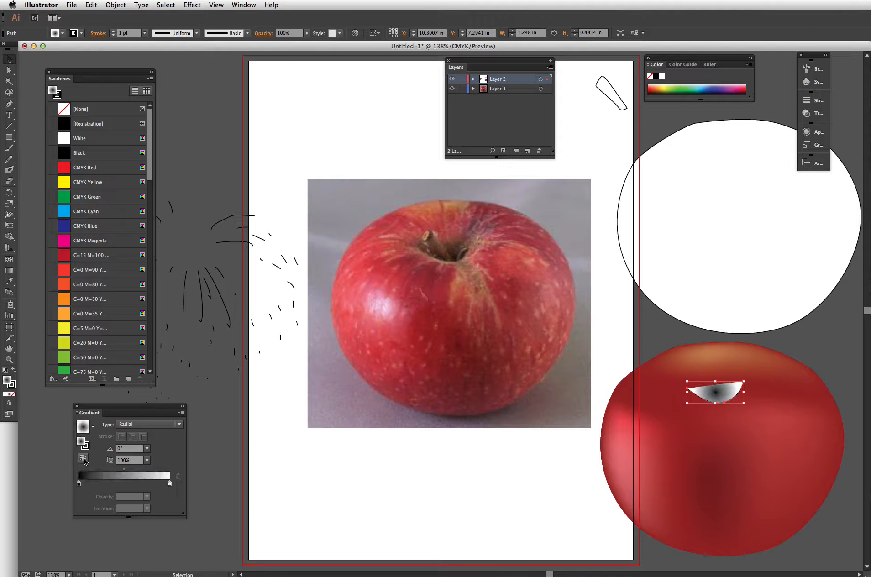
- Make the gradient's right stop black with 0% opacity
double_click(170, 484)
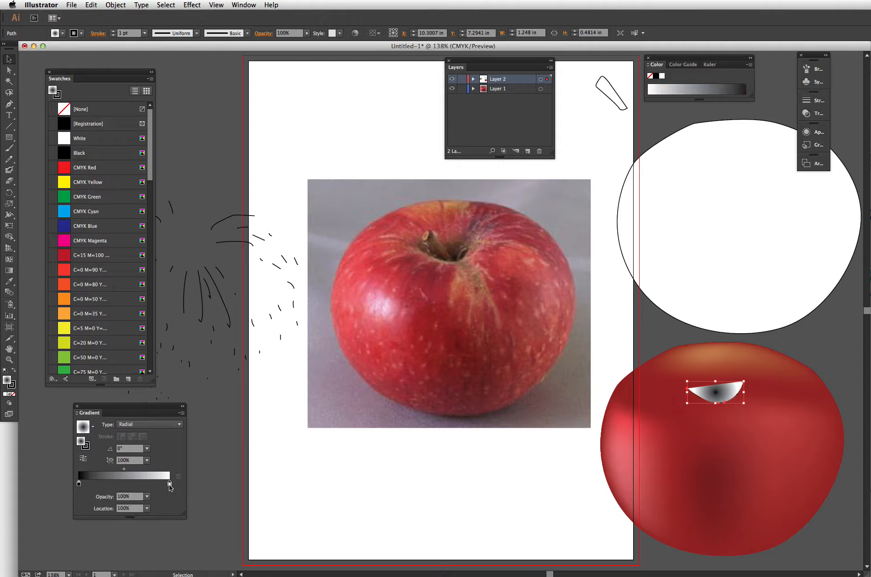
drag(133, 518, 167, 516)
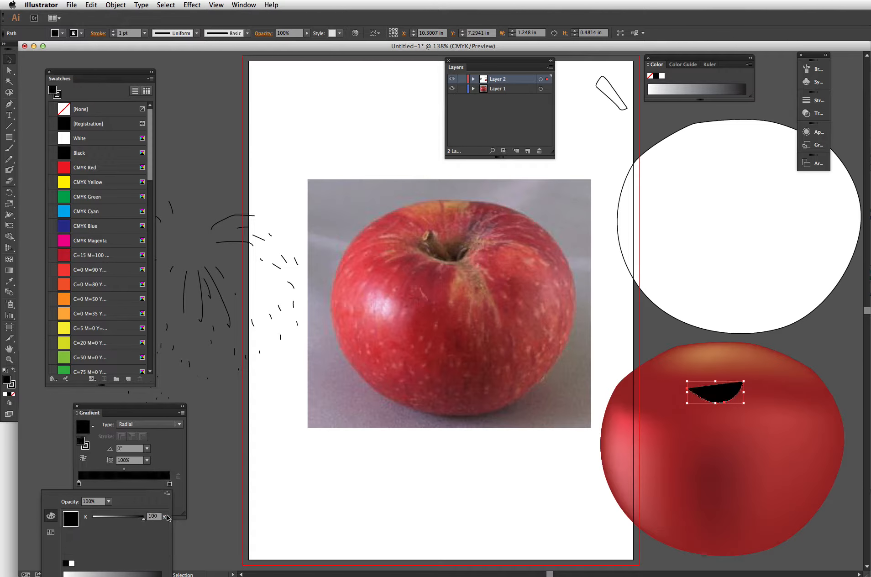
click(187, 456)
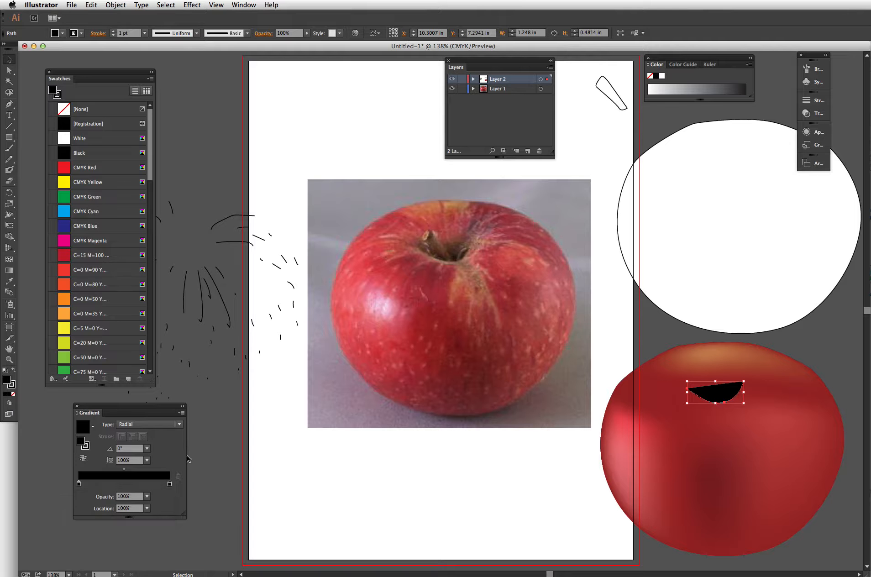
click(147, 497)
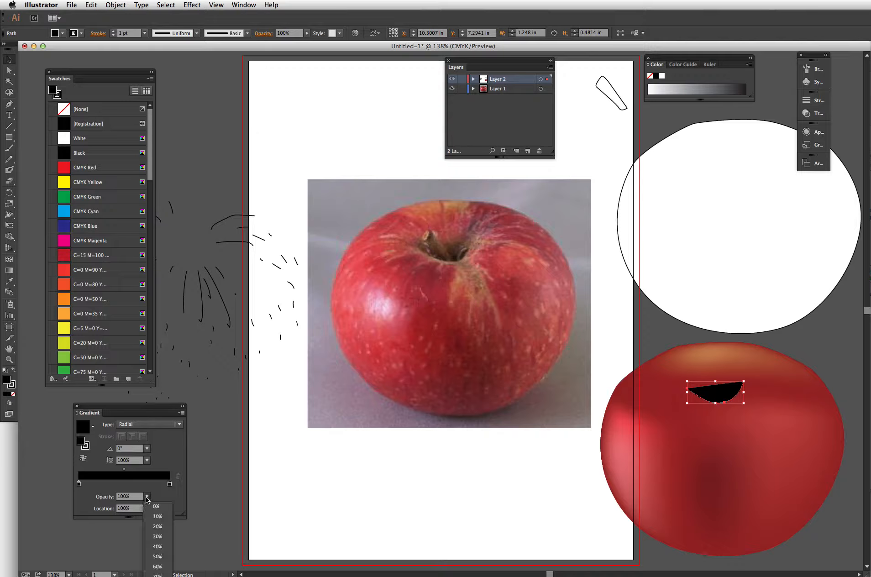
click(167, 503)
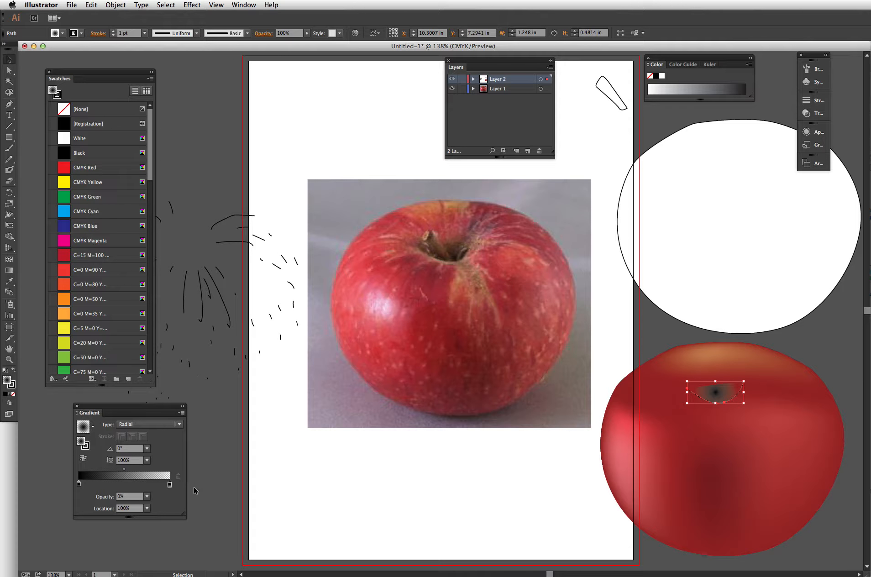
- Set the cavity shape's stroke to none
click(79, 484)
click(11, 385)
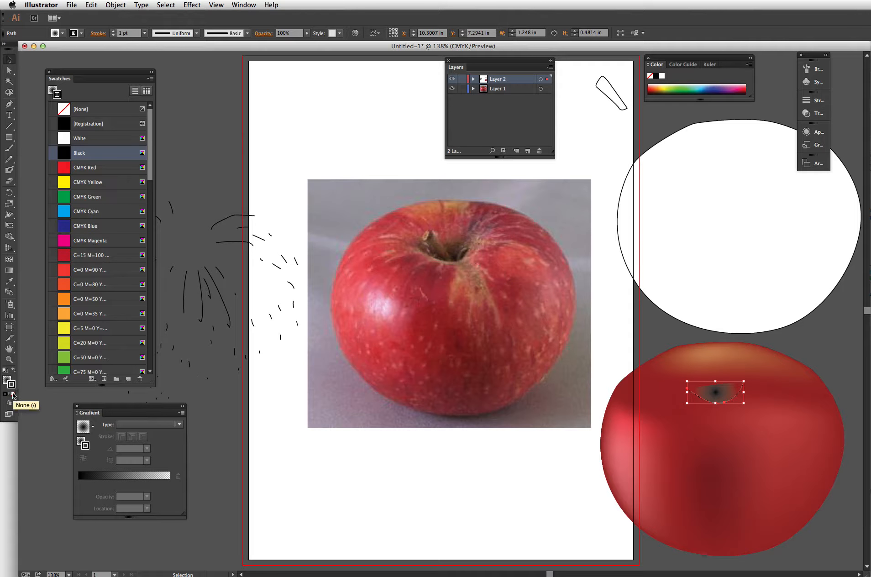
click(13, 395)
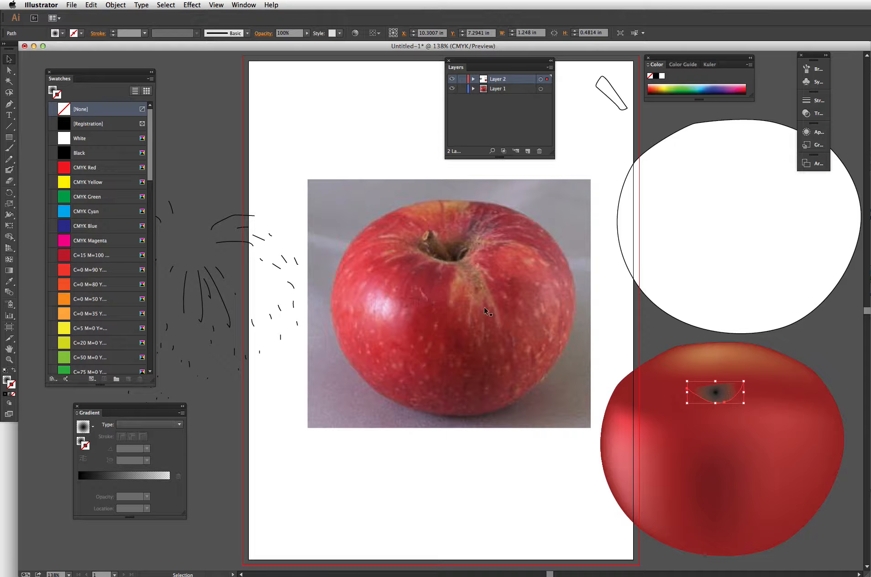
- Reposition the cavity's radial gradient with the Gradient tool, angling it about 76.7°
click(9, 271)
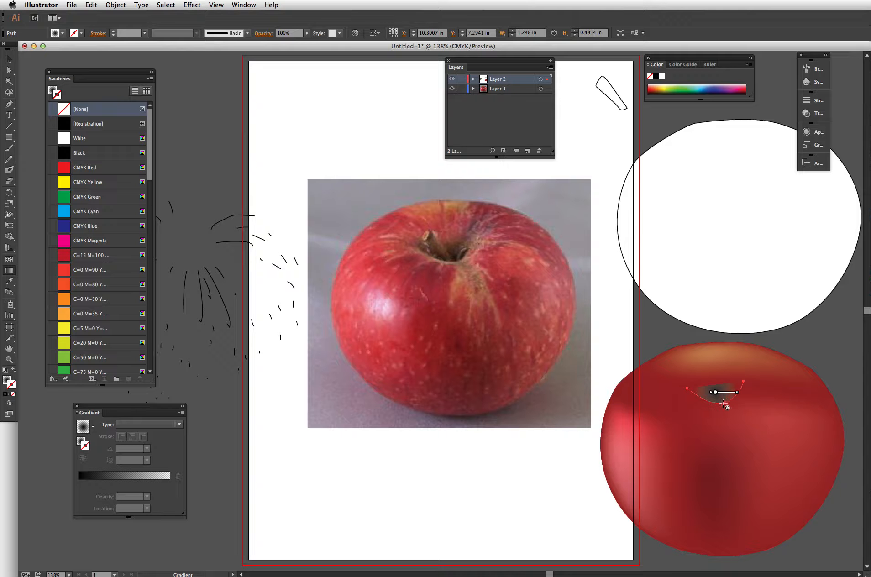
click(7, 381)
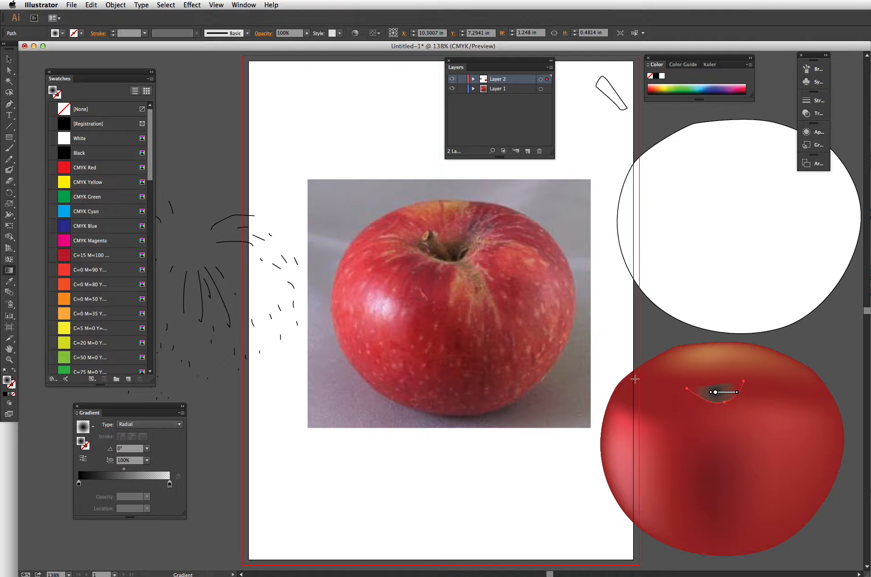
mouse_move(716, 392)
mouse_down()
mouse_move(720, 401)
mouse_move(762, 394)
mouse_move(752, 399)
mouse_move(745, 369)
mouse_move(728, 364)
mouse_up()
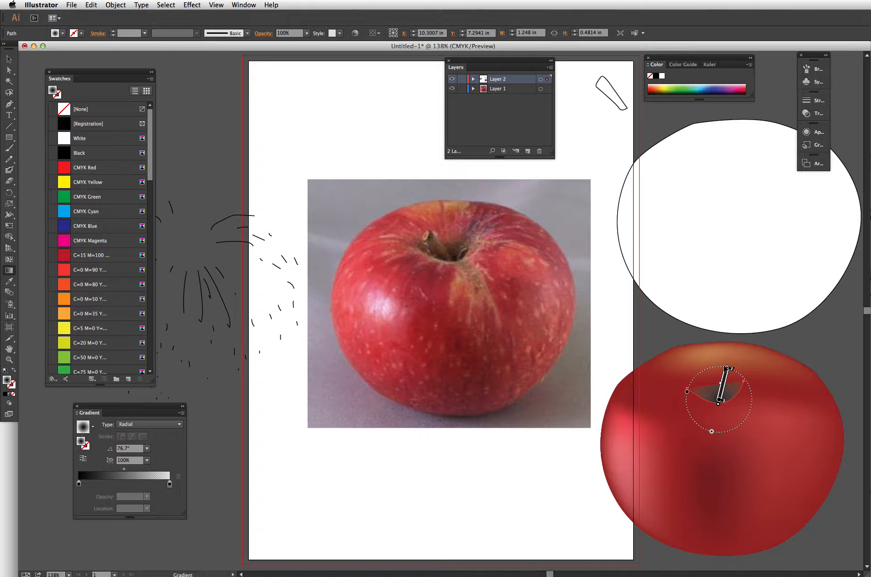
- Reshape the cavity shape with the Pen tool so its upper edge extends upward, then deselect
mouse_move(695, 397)
click(9, 104)
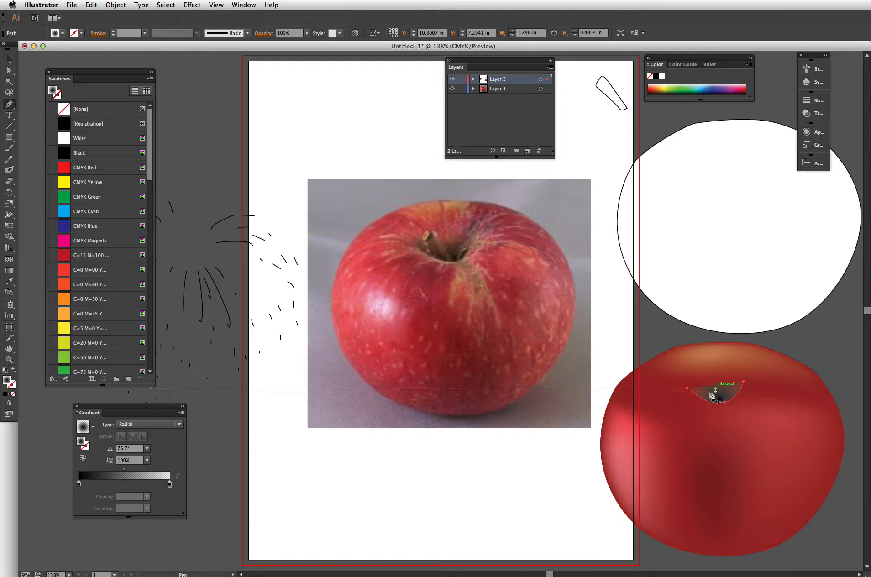
click(687, 389)
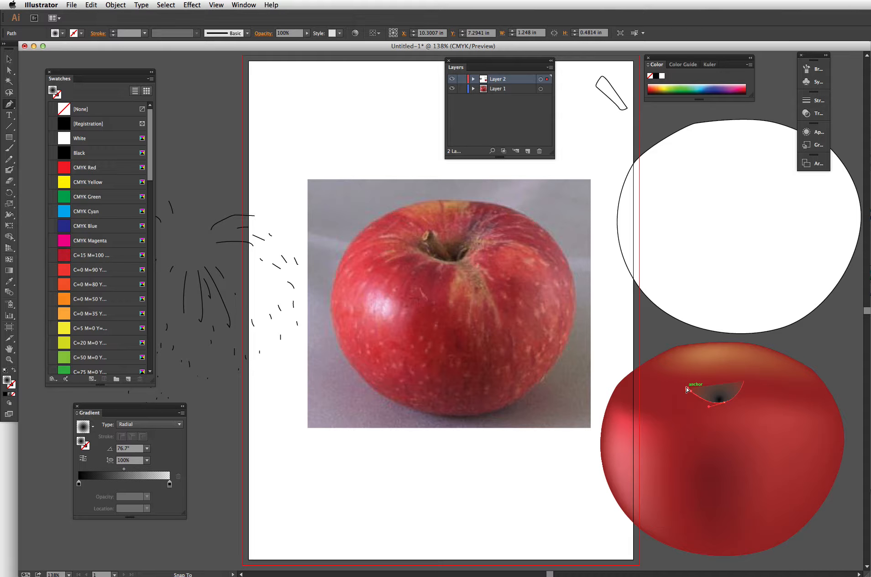
drag(688, 389, 741, 389)
click(700, 373)
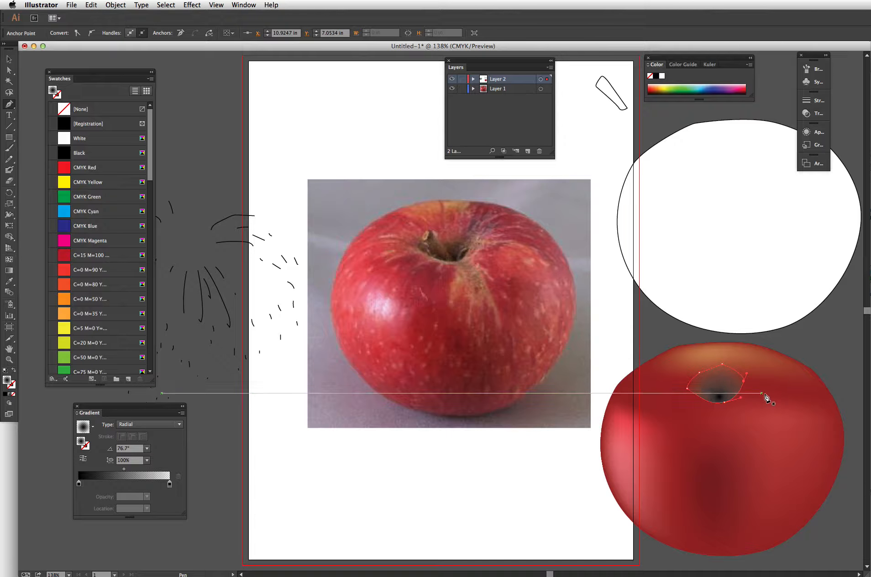
ctrl+click(816, 355)
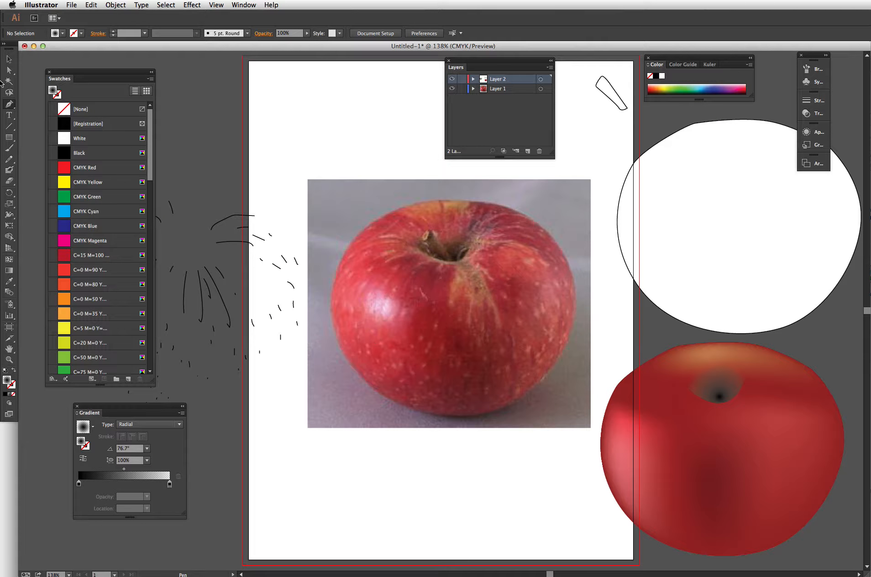
- Select the cavity shape and move its gradient midpoint to 69.79% location
click(4, 60)
click(731, 399)
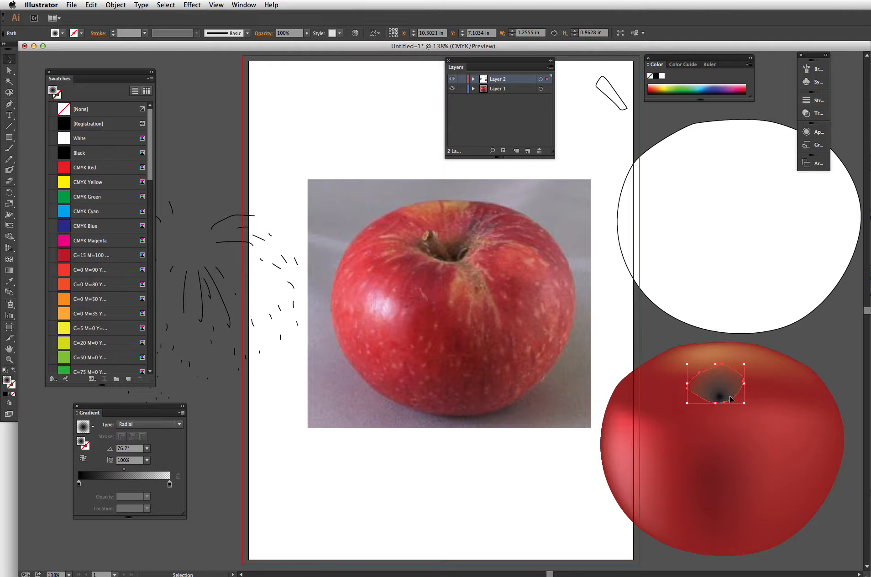
click(79, 484)
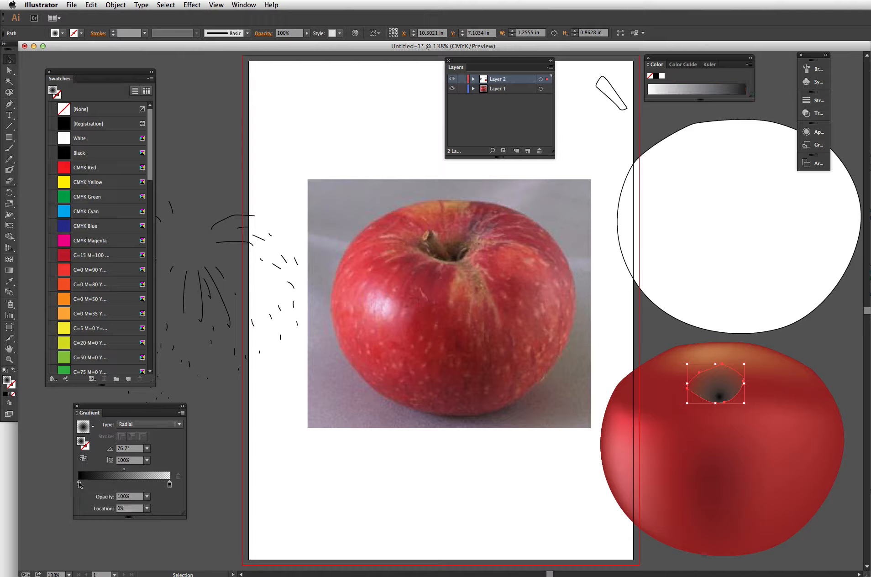
drag(65, 157, 92, 153)
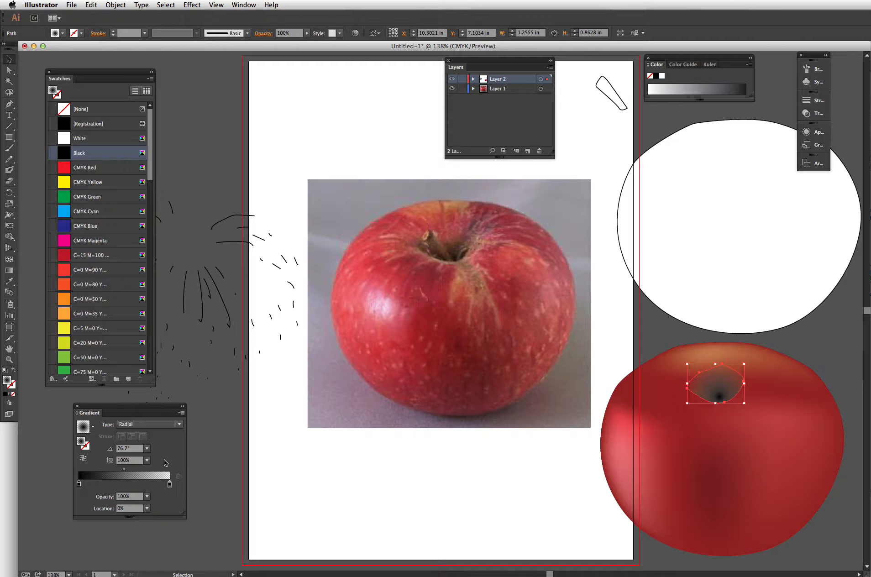
click(99, 499)
double_click(79, 485)
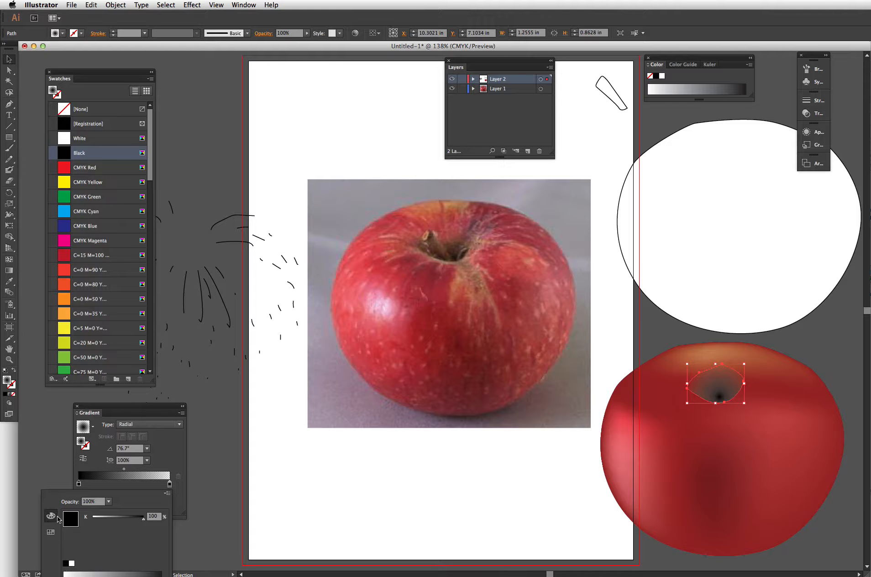
click(143, 479)
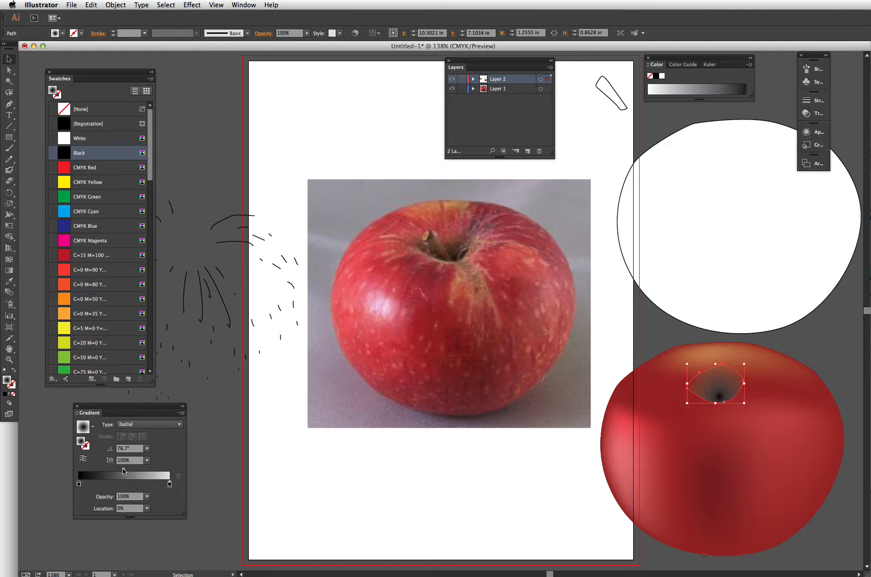
drag(123, 471, 143, 472)
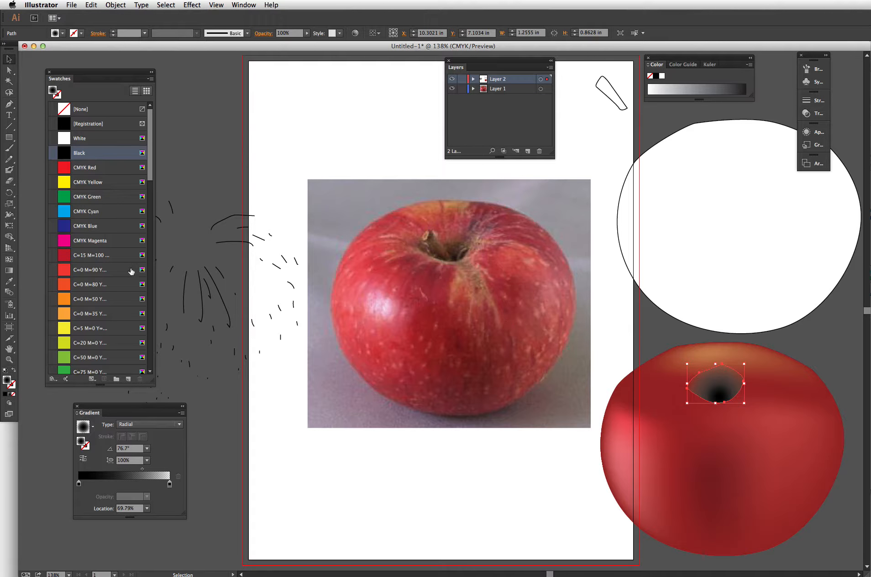
- Adjust the cavity gradient's centre and radius with the Gradient tool, then deselect
click(9, 270)
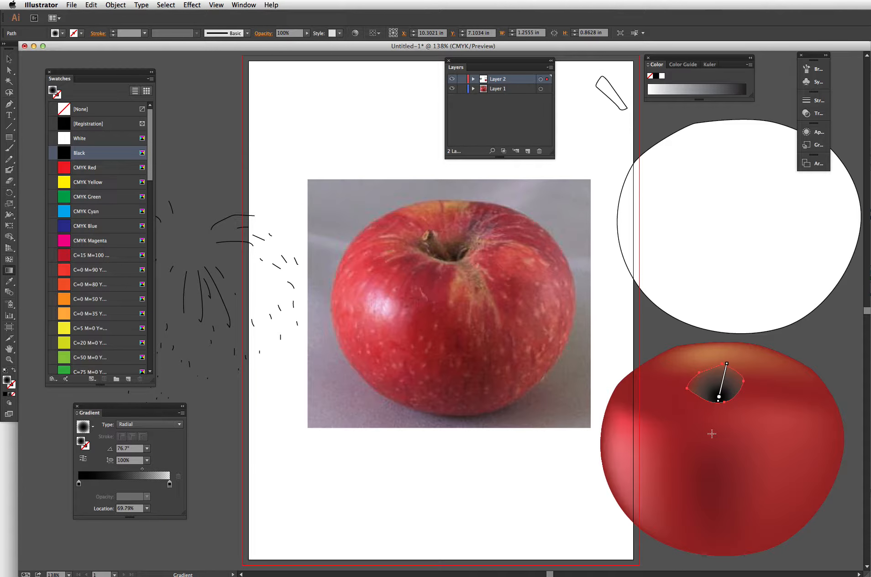
drag(720, 398, 718, 402)
drag(728, 368, 729, 357)
drag(730, 358, 726, 370)
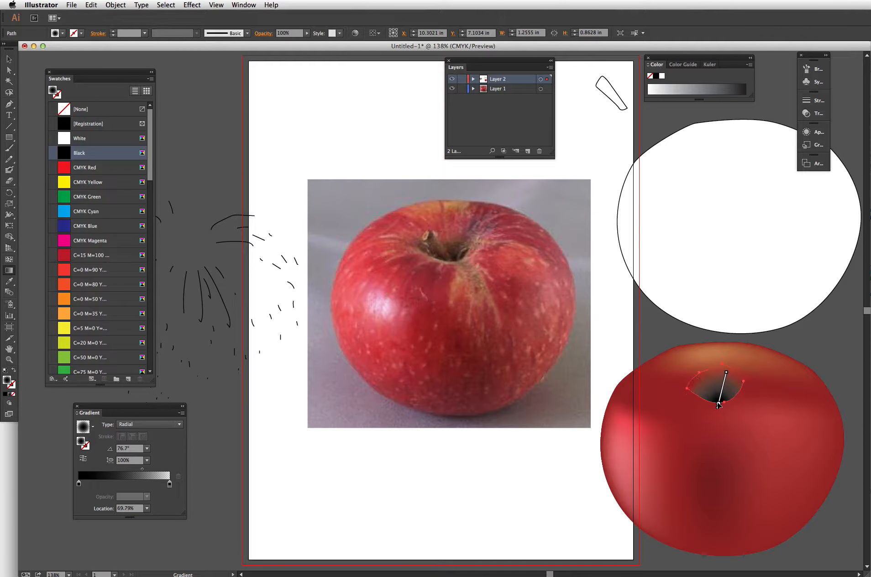
click(821, 348)
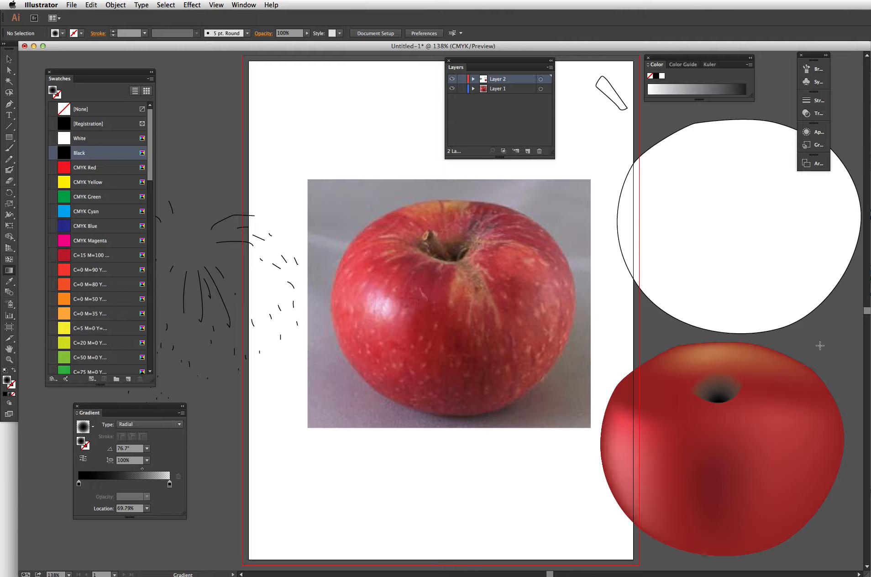
- Set the cavity shape's fill opacity to 88%
key(v)
click(719, 391)
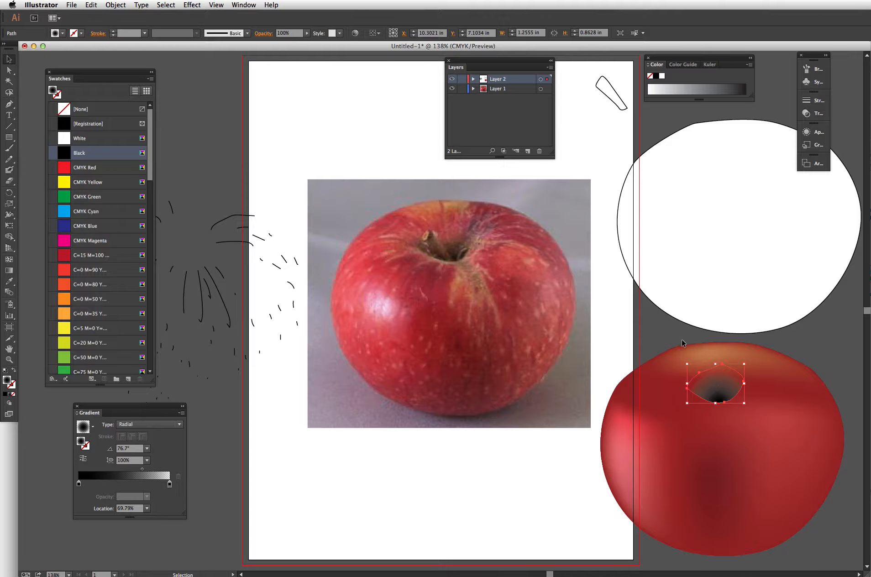
click(810, 133)
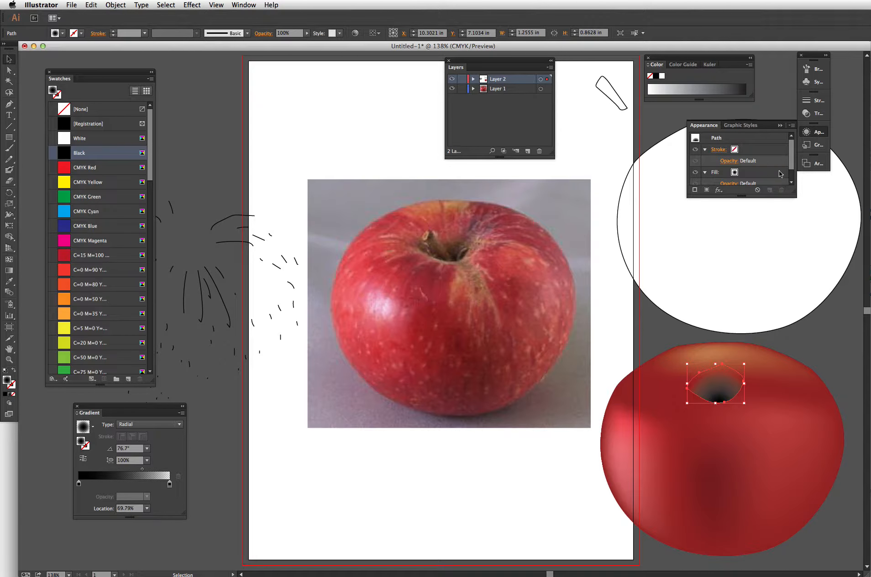
scroll(792, 166, down, 2)
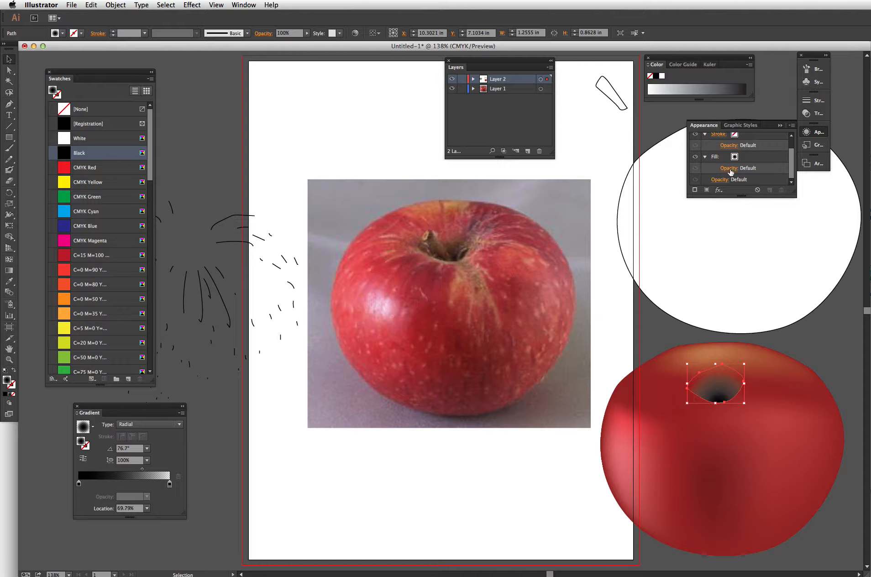
click(730, 170)
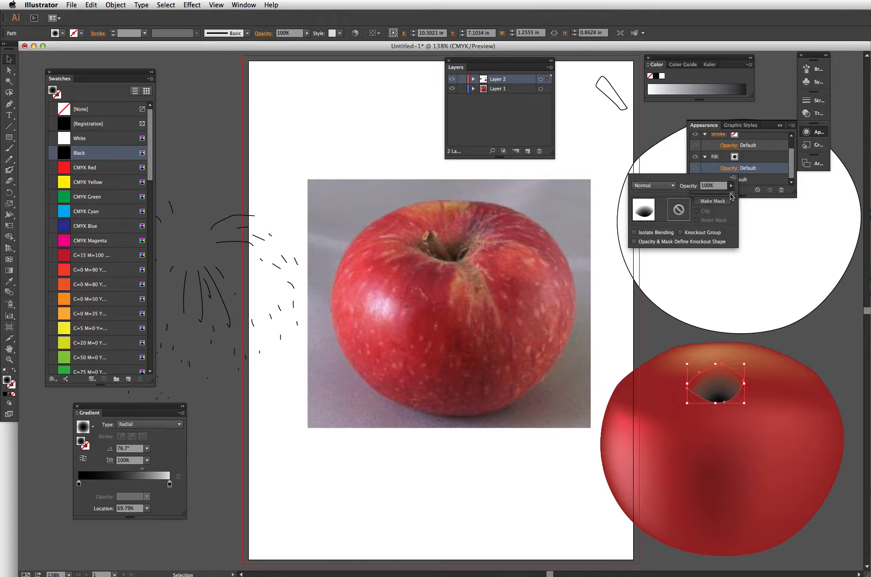
drag(735, 197, 724, 196)
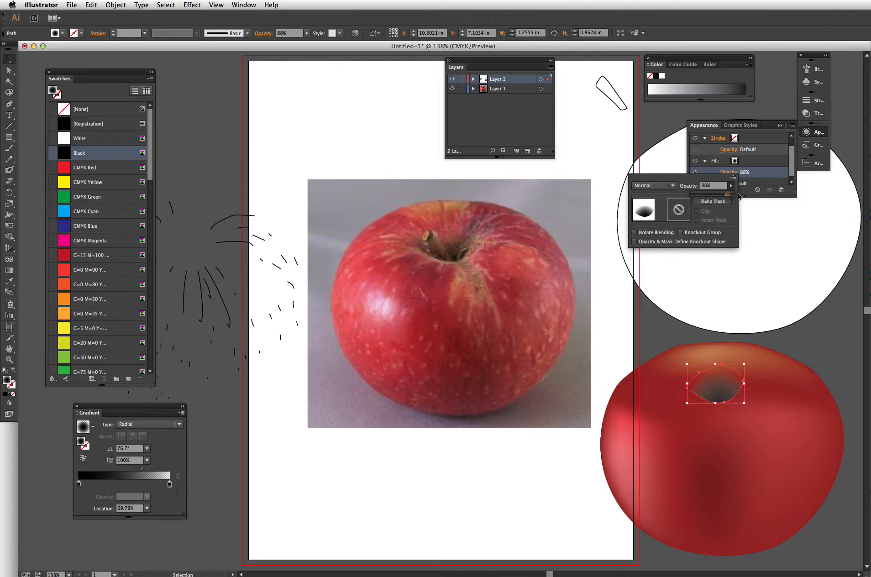
click(738, 115)
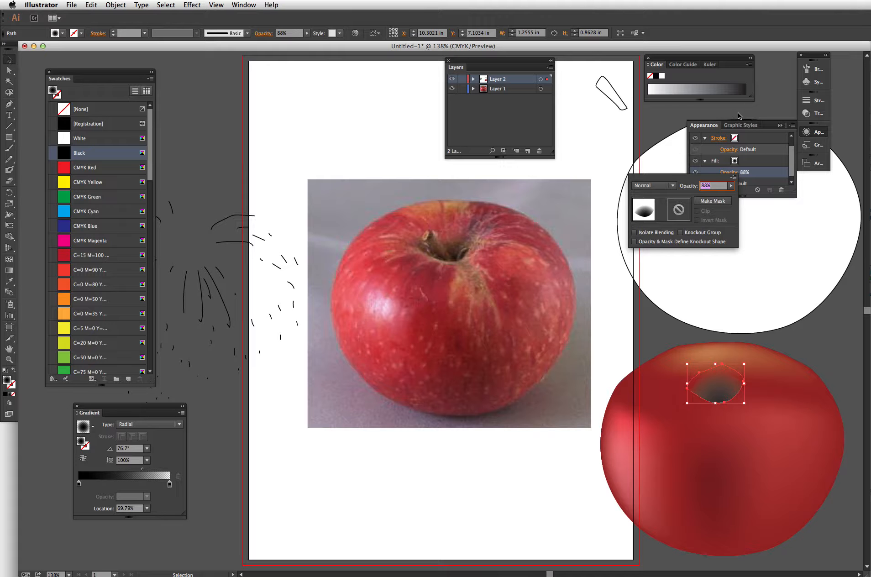
click(781, 126)
click(781, 126)
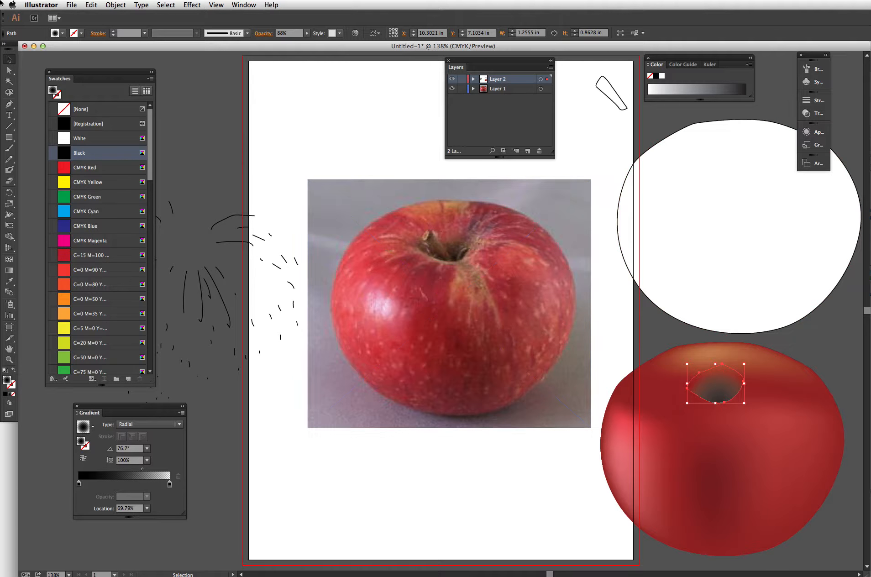
click(323, 117)
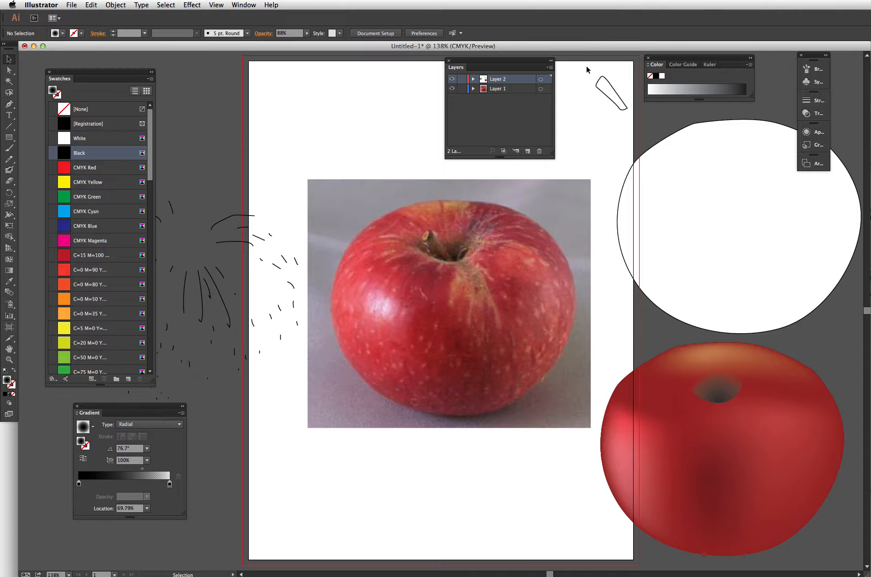
- Move the stem shape into the apple's cavity and fill it with brown sampled from the photo's stem, then deselect
drag(612, 90, 708, 383)
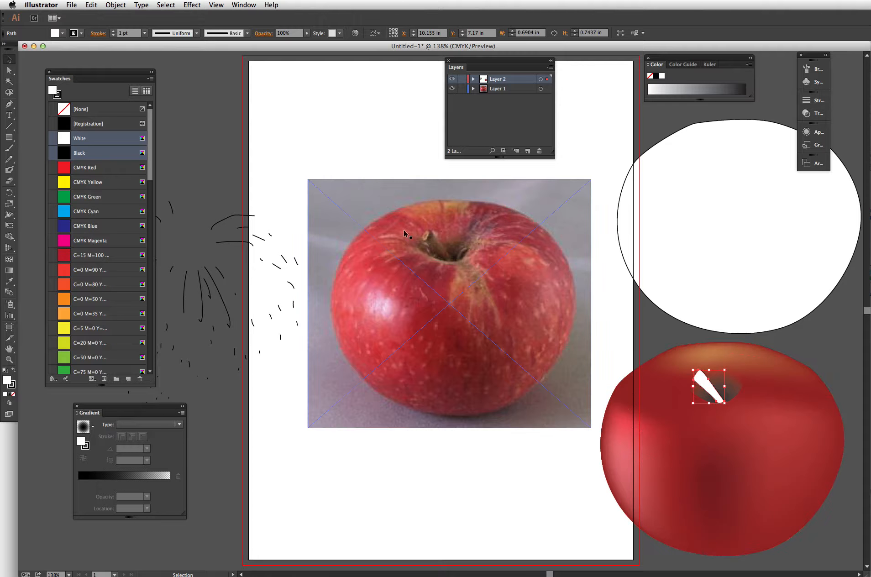
key(i)
click(435, 240)
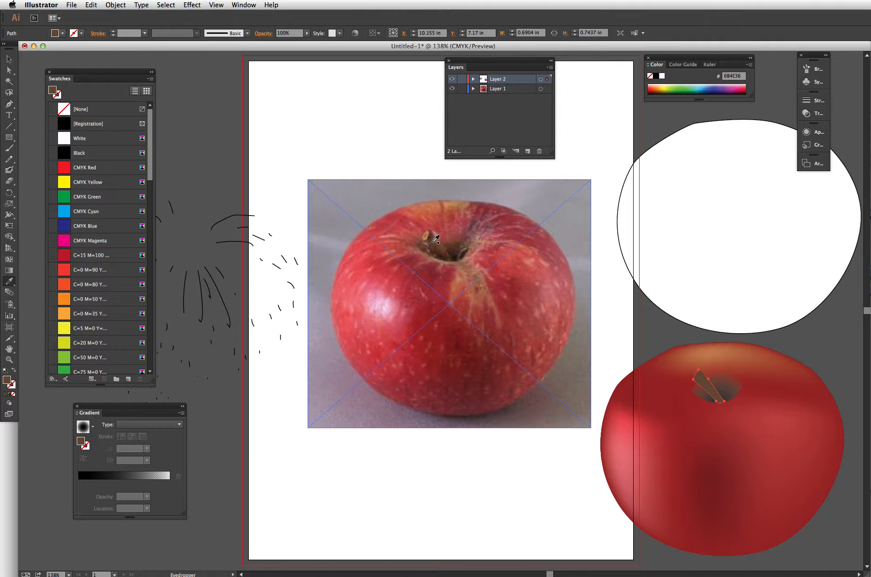
key(v)
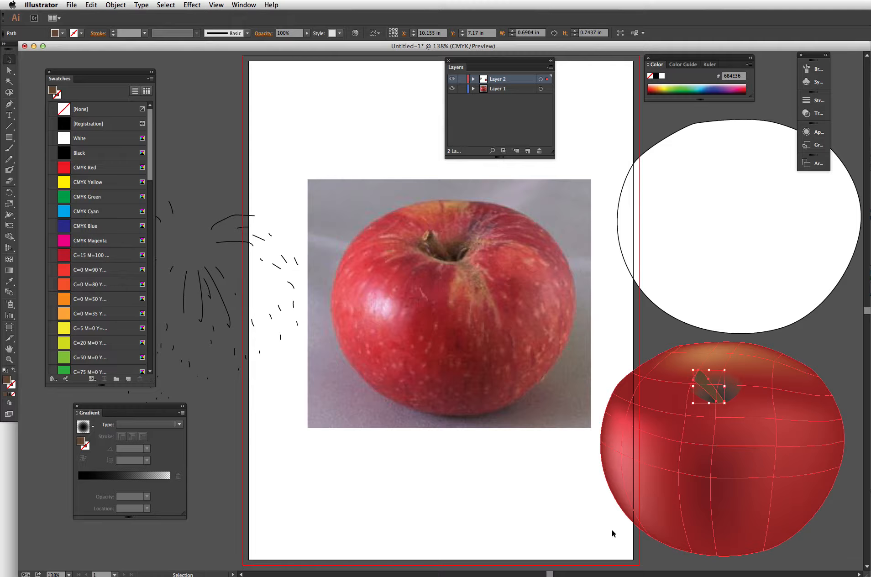
click(537, 514)
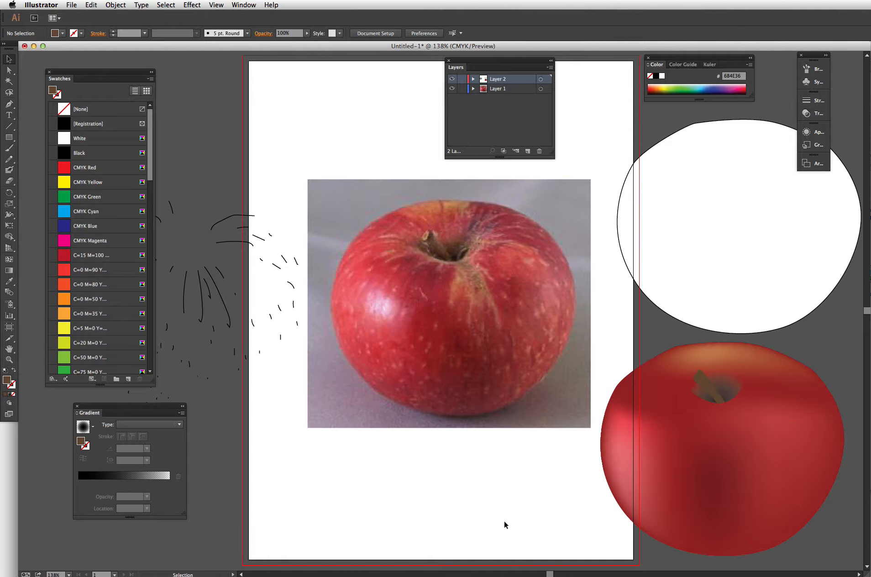
- Select the stem and apply a radial gradient fill, setting its stops to the sampled brown
click(705, 383)
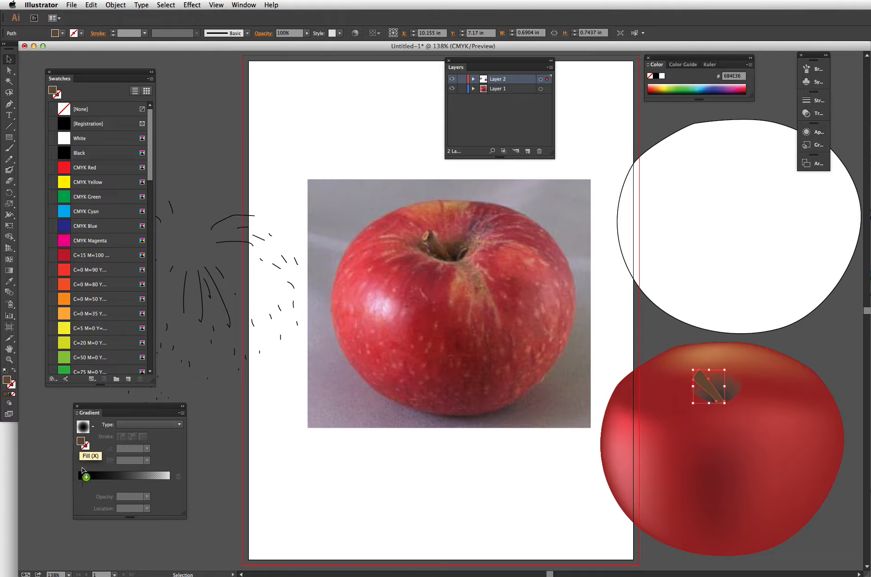
click(83, 483)
drag(83, 483, 77, 527)
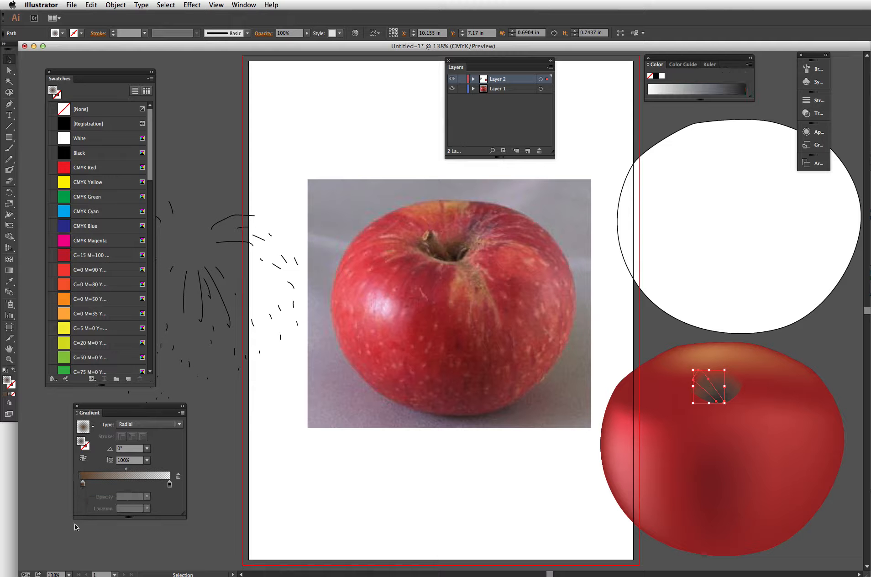
drag(83, 484, 79, 484)
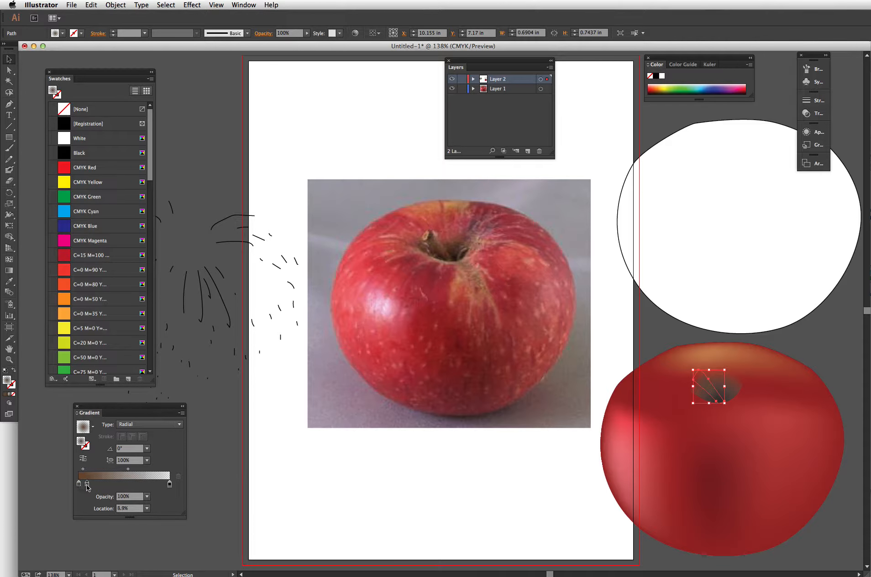
drag(86, 485, 132, 491)
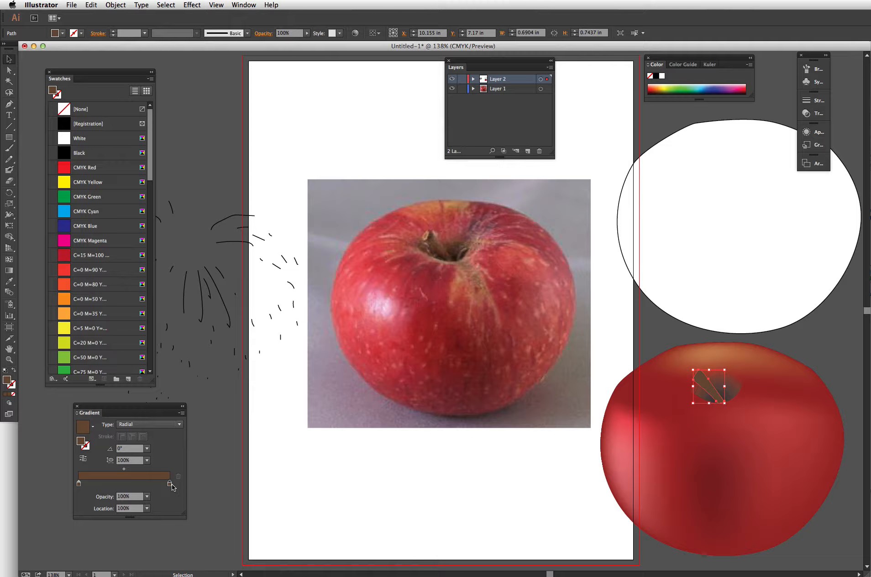
- Darken the stem gradient's end stop by setting its black (K) value to 83%
double_click(171, 484)
click(128, 551)
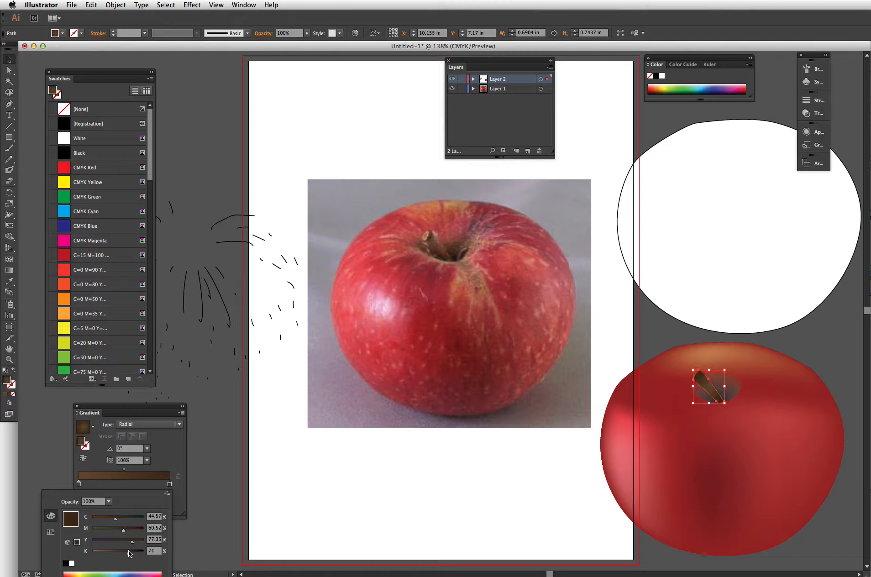
drag(131, 553, 136, 553)
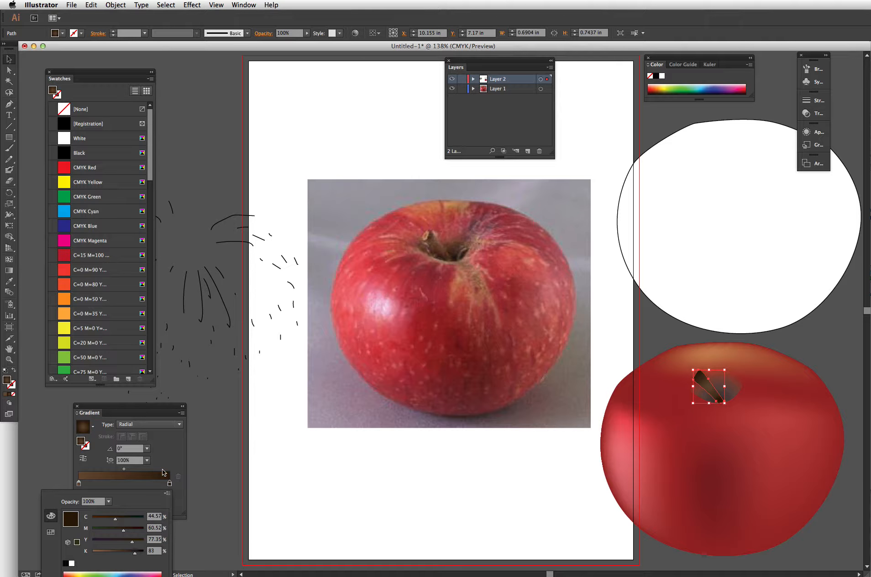
- Switch the stem gradient to Linear and drag its direction across the stem with the Gradient tool
click(167, 458)
click(143, 424)
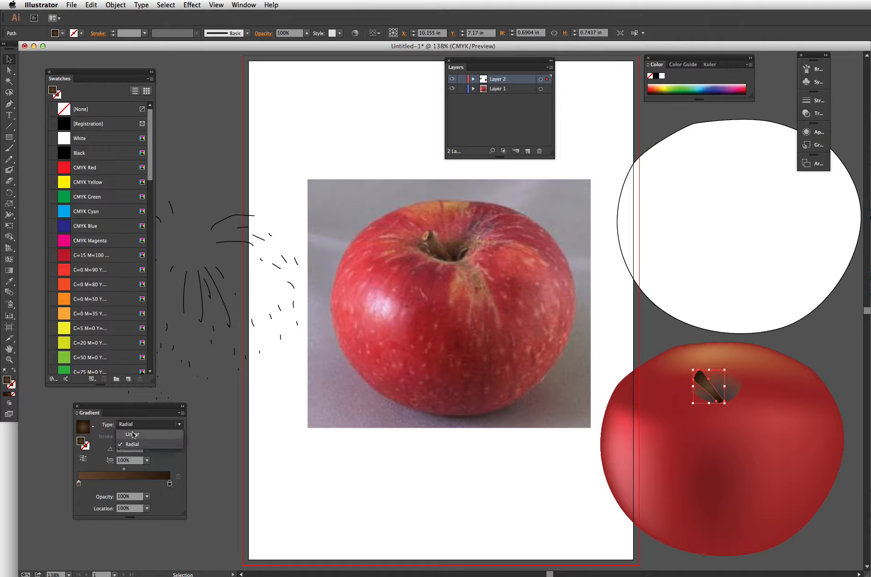
click(132, 432)
key(g)
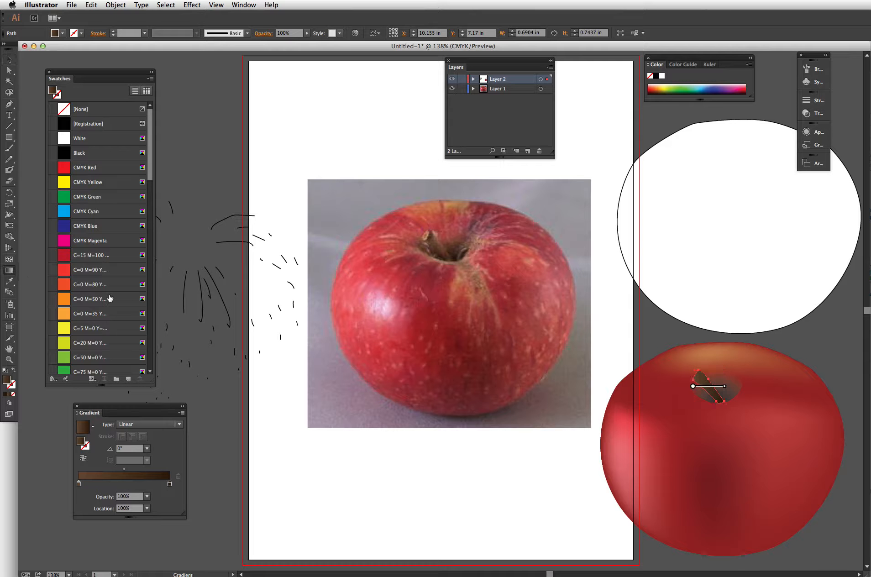
mouse_move(729, 388)
mouse_down()
mouse_move(733, 403)
mouse_move(719, 418)
mouse_move(716, 395)
mouse_up()
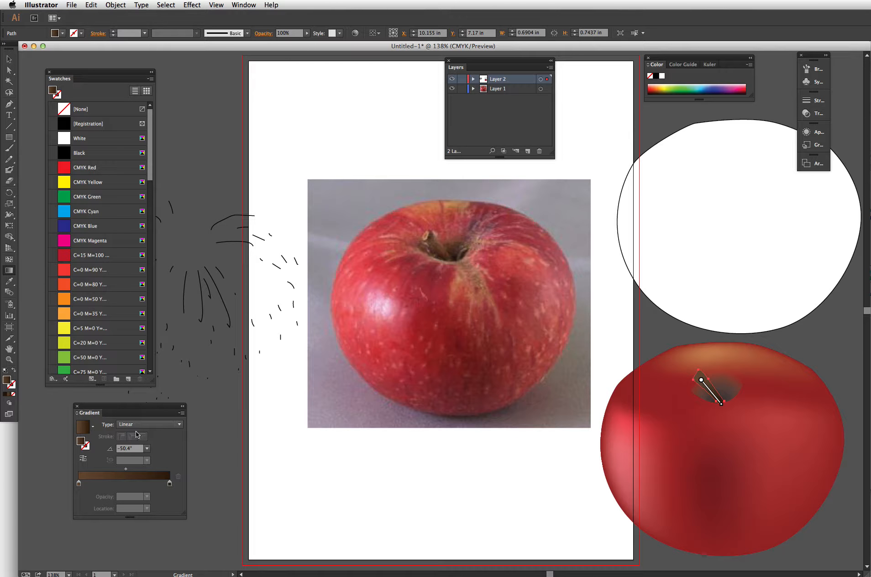
- Add a dark stop at the start of the stem gradient, redraw the gradient along the stem, then deselect
drag(86, 486, 79, 517)
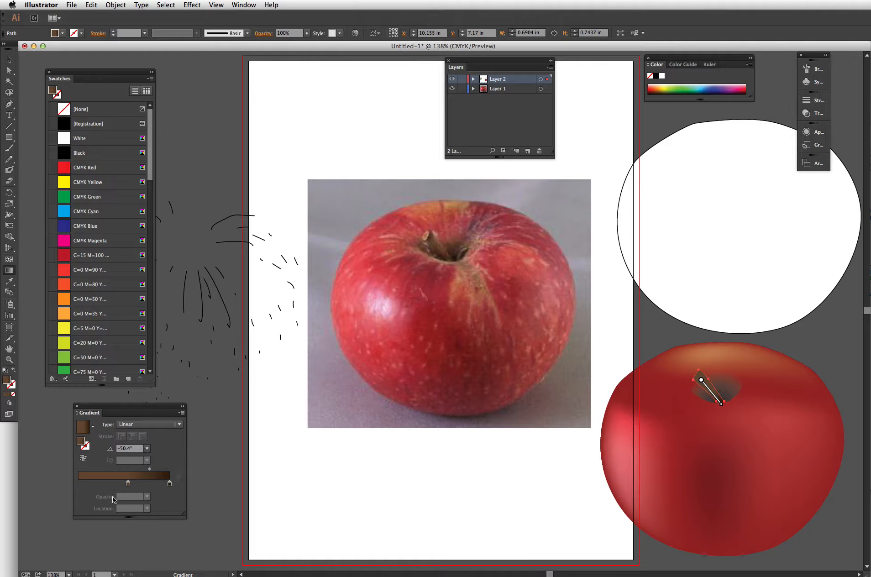
click(169, 485)
drag(170, 485, 79, 486)
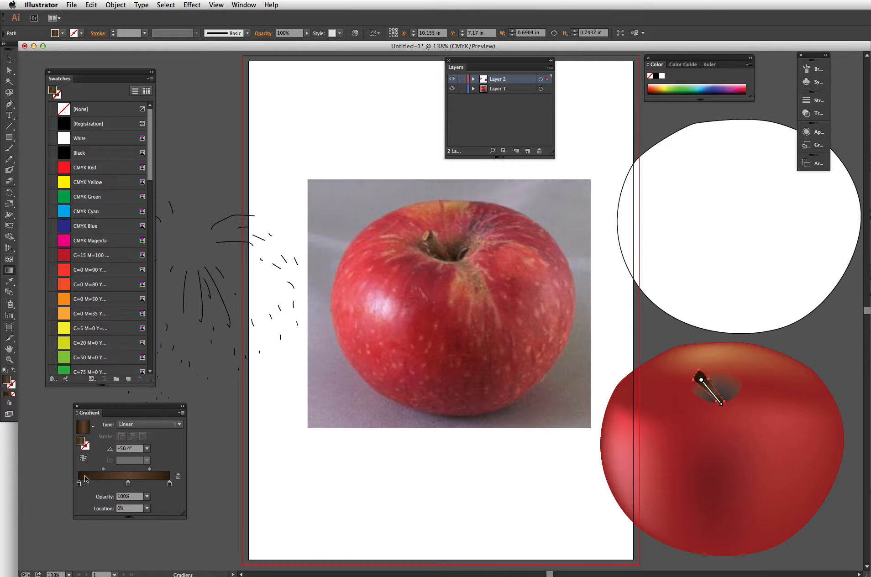
click(128, 486)
mouse_move(724, 406)
mouse_down()
mouse_move(731, 357)
mouse_move(730, 374)
mouse_move(707, 390)
mouse_move(720, 382)
mouse_up()
super+click(823, 354)
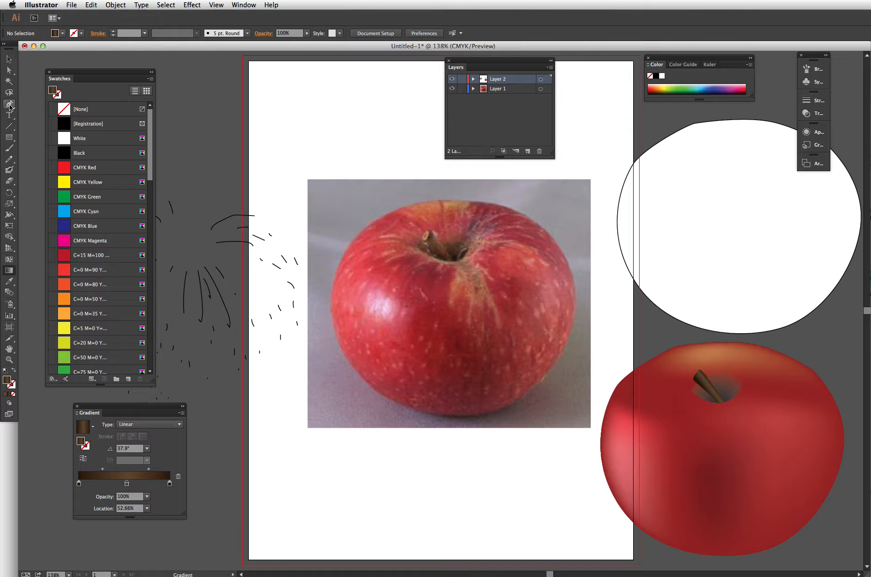
- Zoom in on the stem tip and draw a small ellipse over the stem's top end with the Ellipse tool
drag(9, 137, 40, 160)
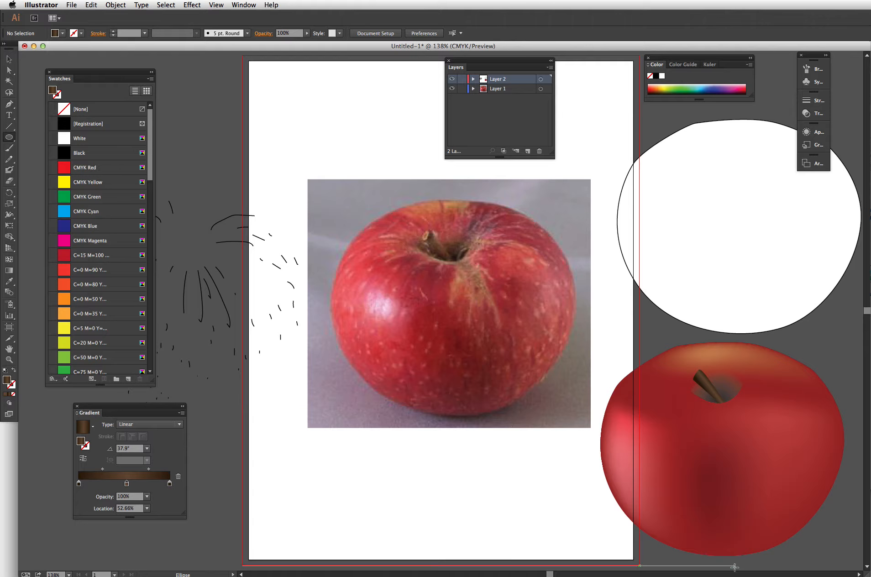
key(ctrl+space)
drag(671, 360, 731, 416)
drag(343, 123, 404, 230)
key(v)
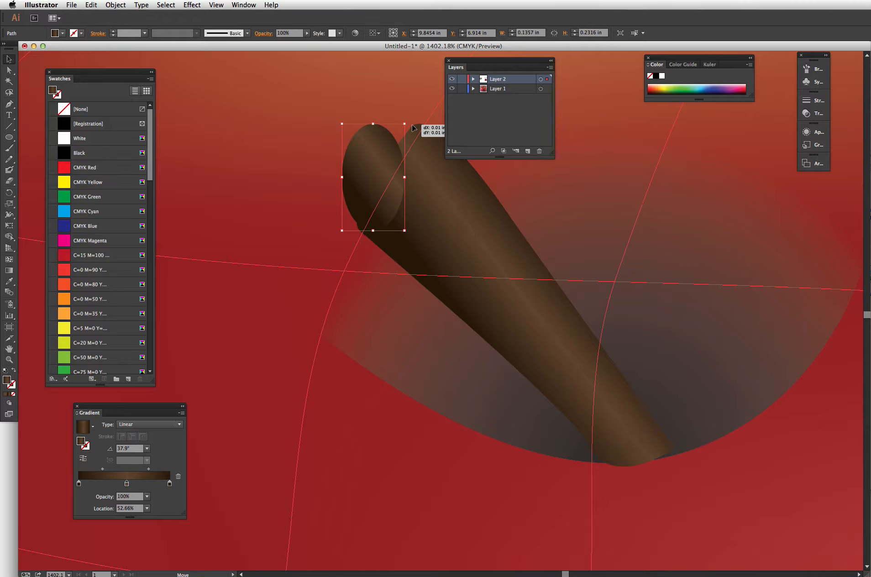
- Rotate, reshape and nudge the ellipse so it caps the top end of the stem
click(395, 136)
click(394, 138)
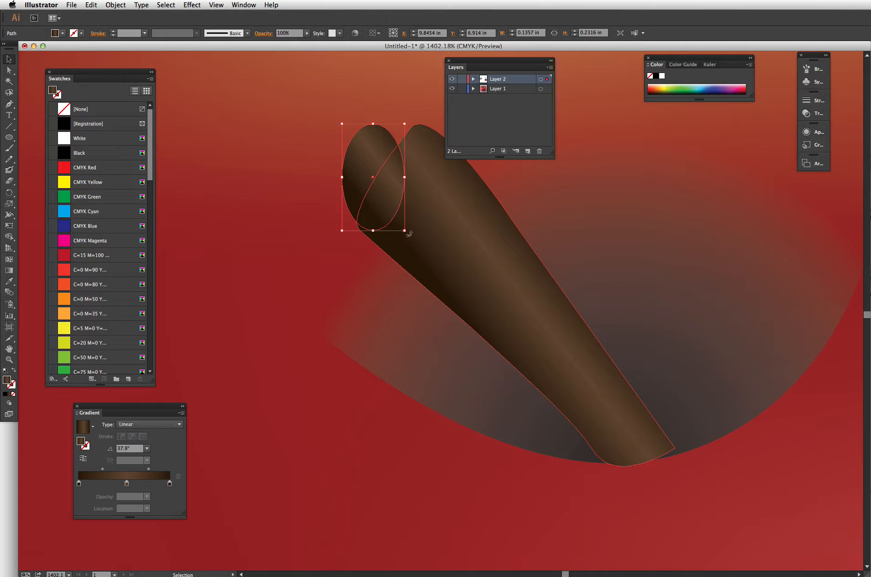
drag(409, 234, 359, 258)
drag(363, 192, 426, 133)
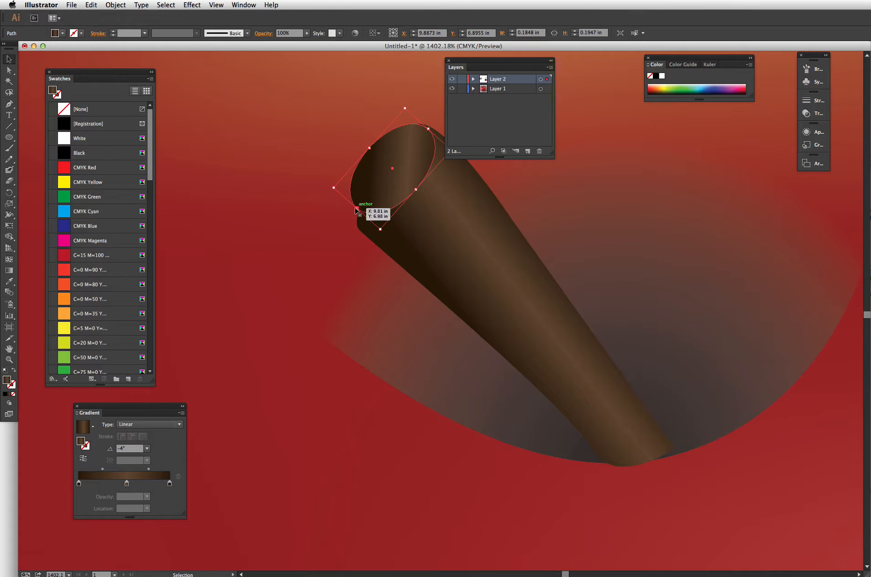
mouse_move(357, 210)
mouse_down()
mouse_move(343, 226)
mouse_move(350, 219)
mouse_up()
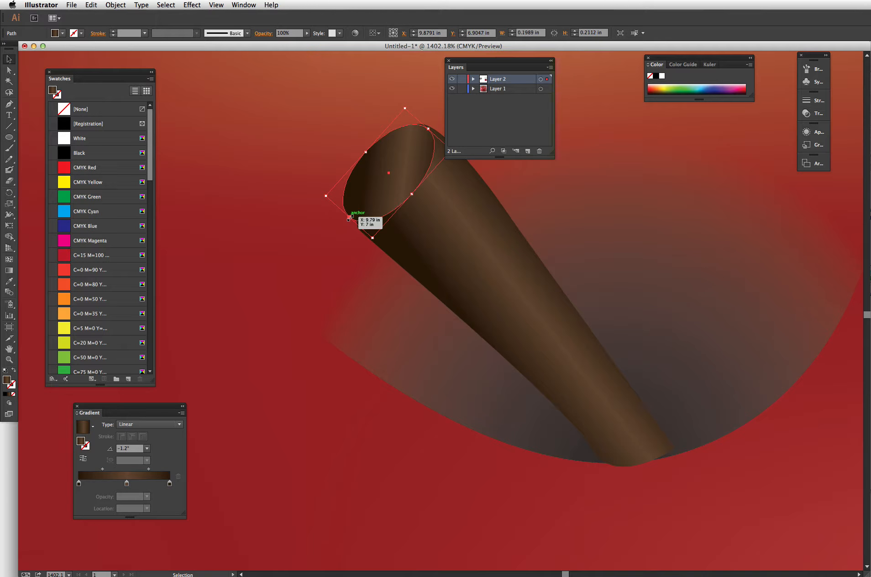
key(Right)
key(Right)
key(Right)
key(Left)
key(Left)
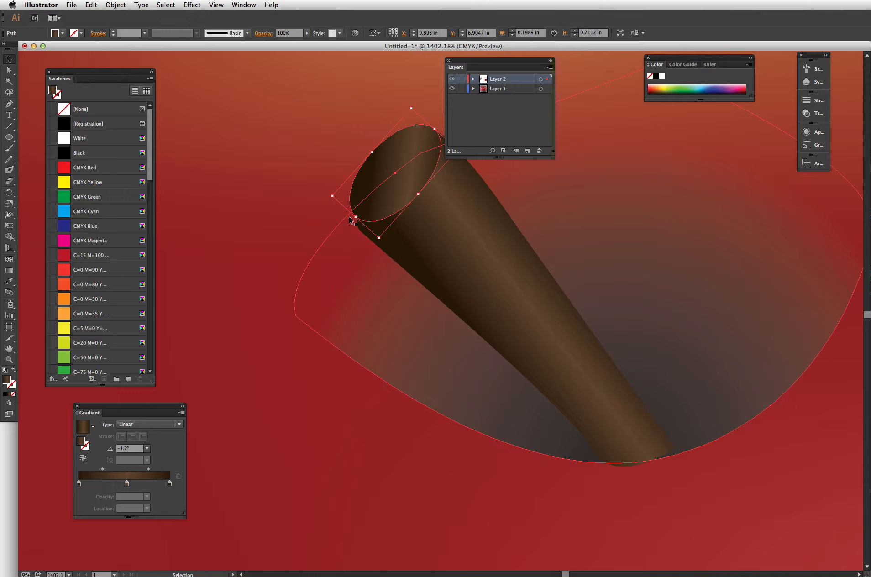
drag(350, 219, 386, 244)
drag(380, 195, 380, 202)
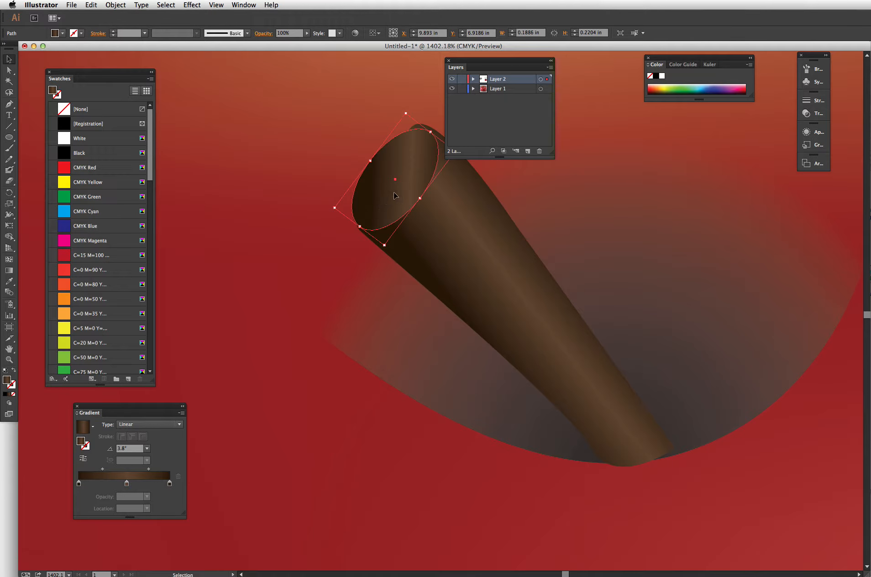
- Set the stem cap's gradient to Radial, move its first stop to 6.82% location, fit the view and deselect
click(137, 424)
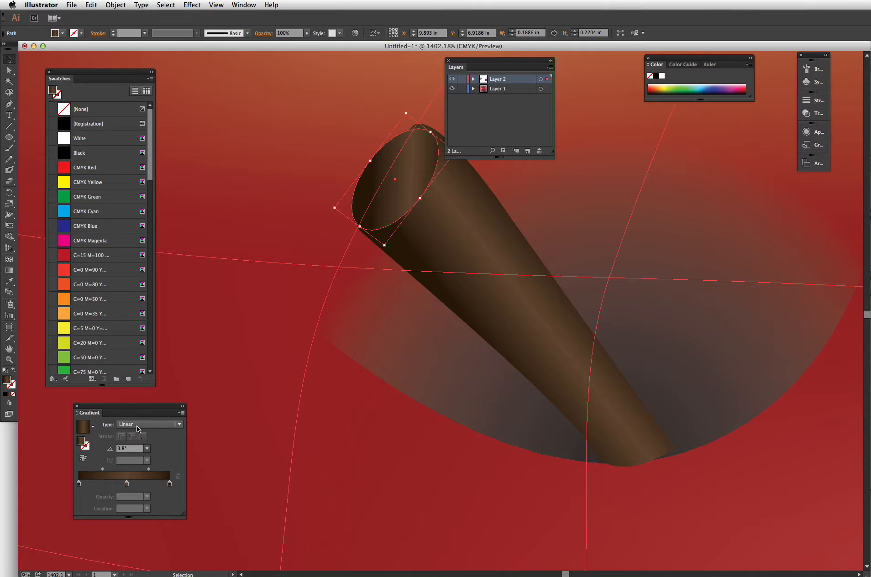
click(133, 444)
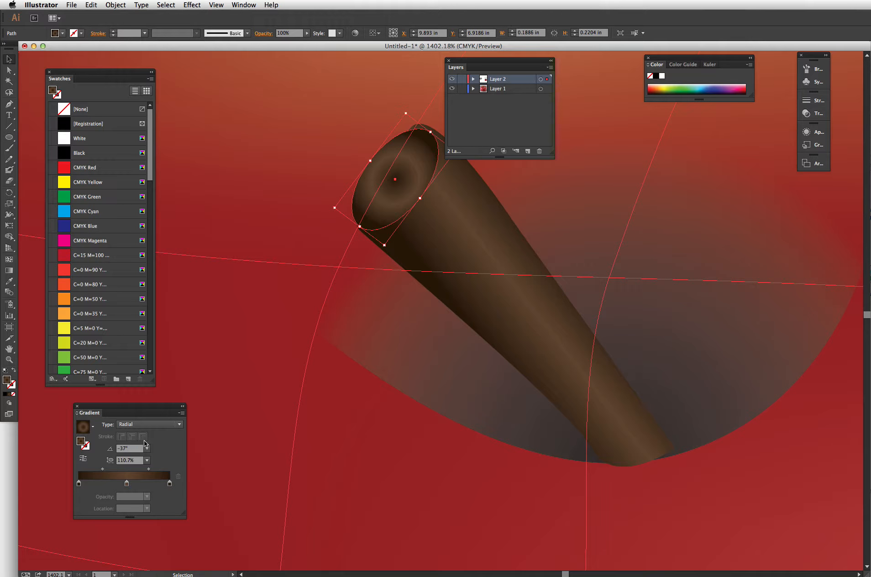
mouse_move(78, 483)
mouse_down()
mouse_move(116, 492)
mouse_move(85, 484)
mouse_up()
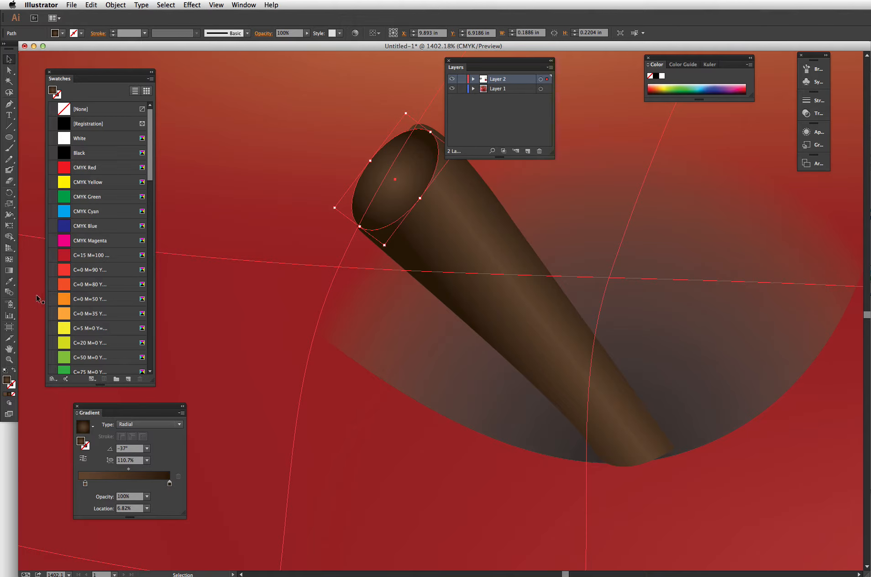
key(super+0)
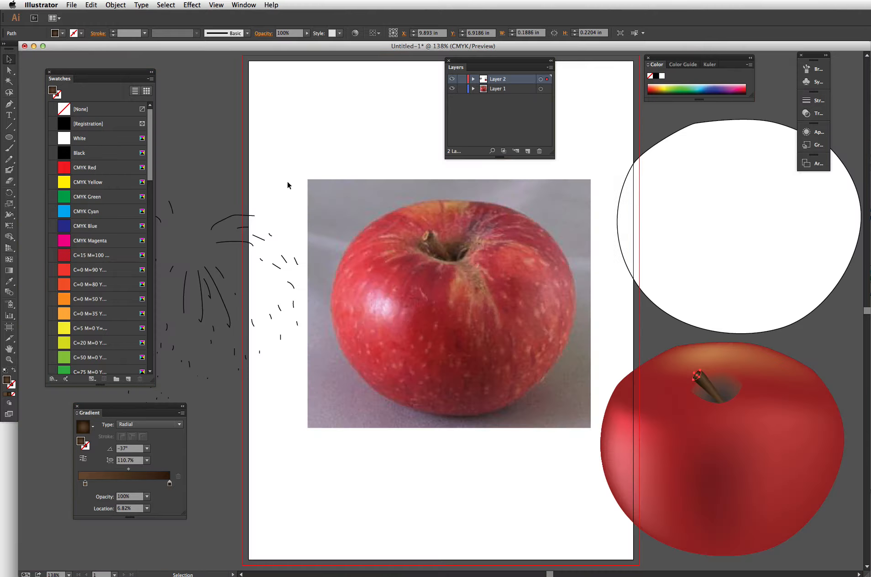
click(442, 493)
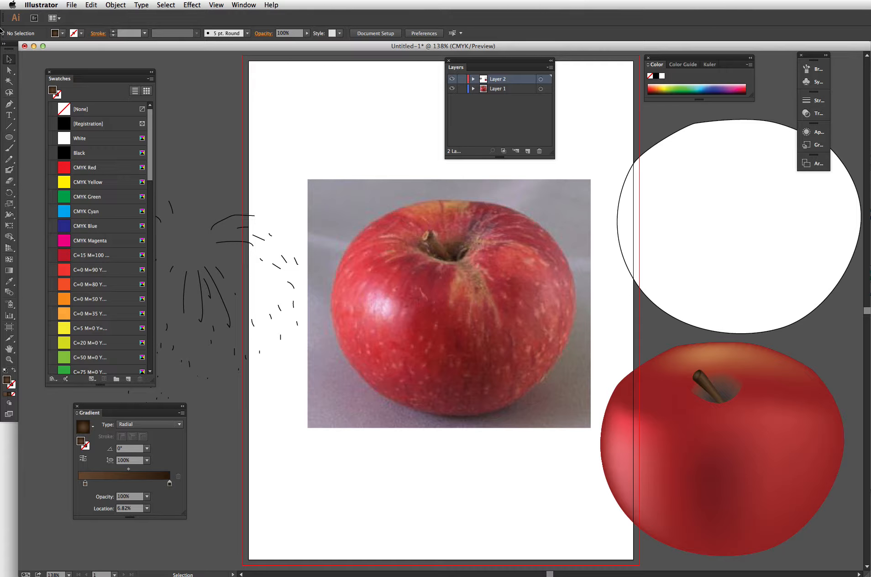
- Nudge the reference photo slightly to the right and deselect
drag(83, 73, 399, 92)
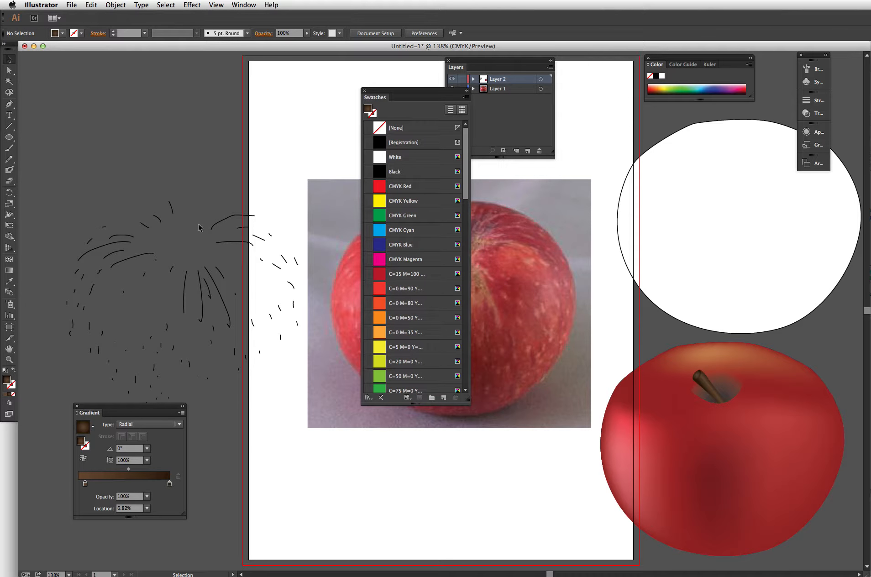
drag(321, 205, 345, 197)
click(279, 196)
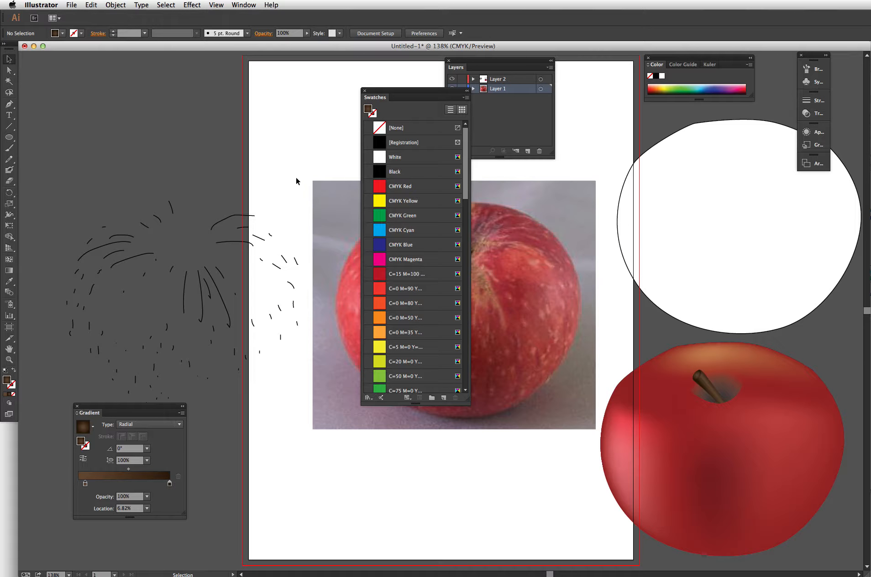
- Select all the freehand speck strokes and move them over the apple in the photo
mouse_move(296, 178)
mouse_down()
mouse_move(119, 433)
mouse_move(79, 401)
mouse_move(72, 412)
mouse_up()
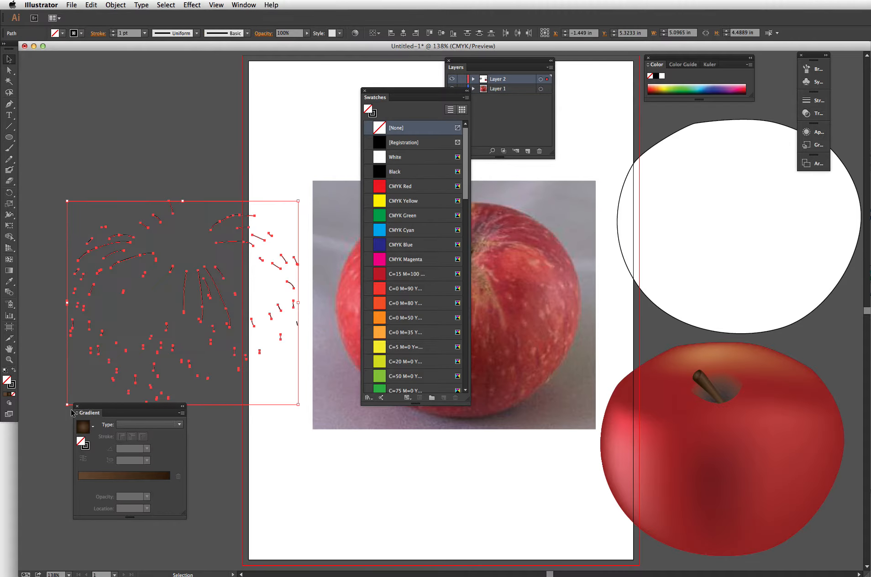
mouse_move(431, 97)
mouse_down()
mouse_move(329, 98)
mouse_move(173, 133)
mouse_move(121, 69)
mouse_up()
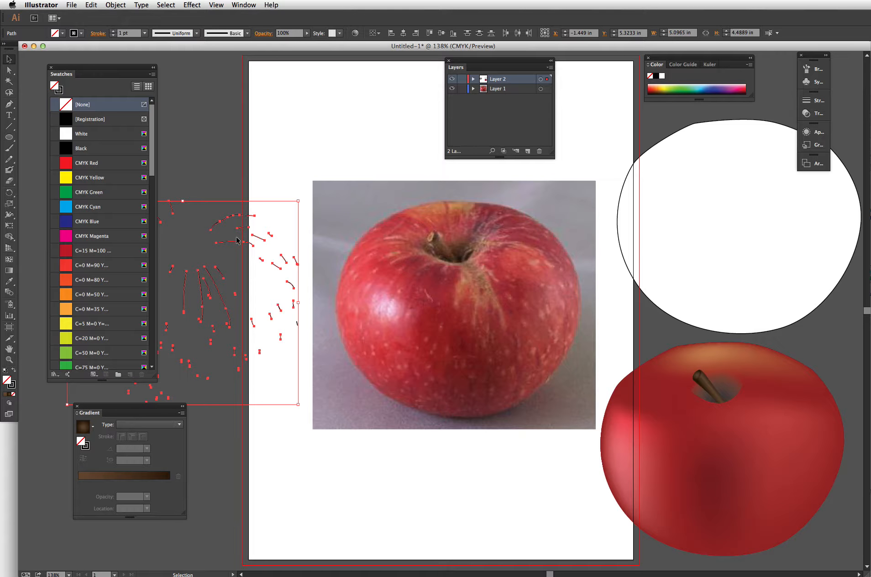
mouse_move(237, 241)
mouse_down()
mouse_move(488, 277)
mouse_move(510, 247)
mouse_up()
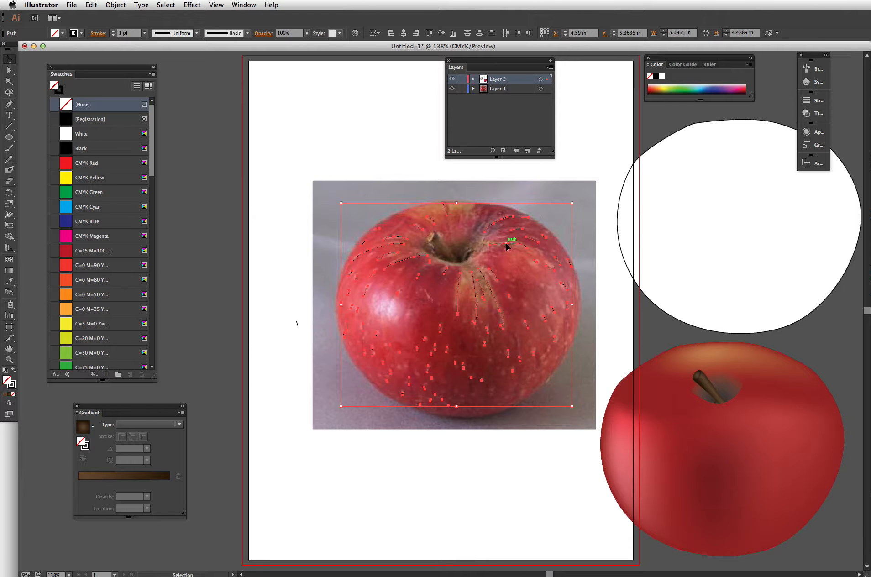
- Lock the layer that holds the reference photo
click(298, 301)
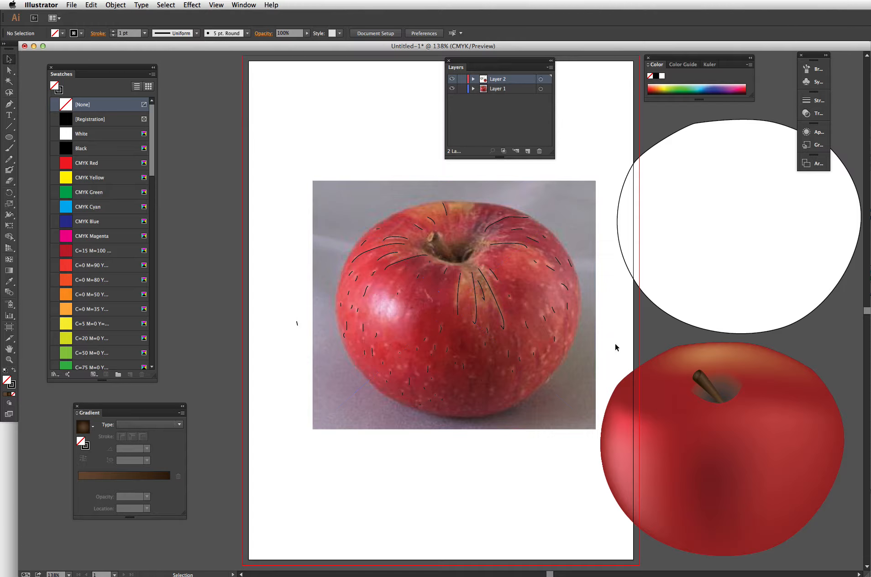
drag(612, 339, 629, 356)
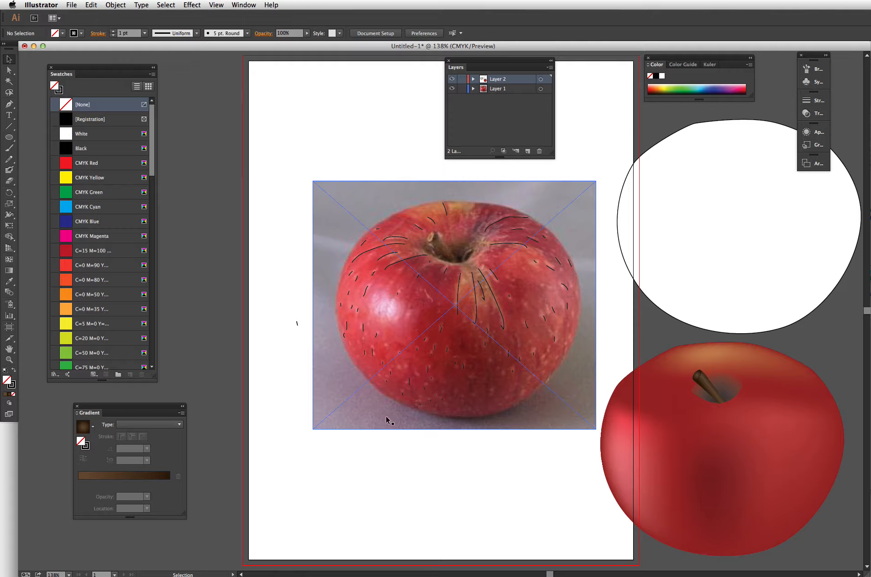
click(532, 302)
click(462, 89)
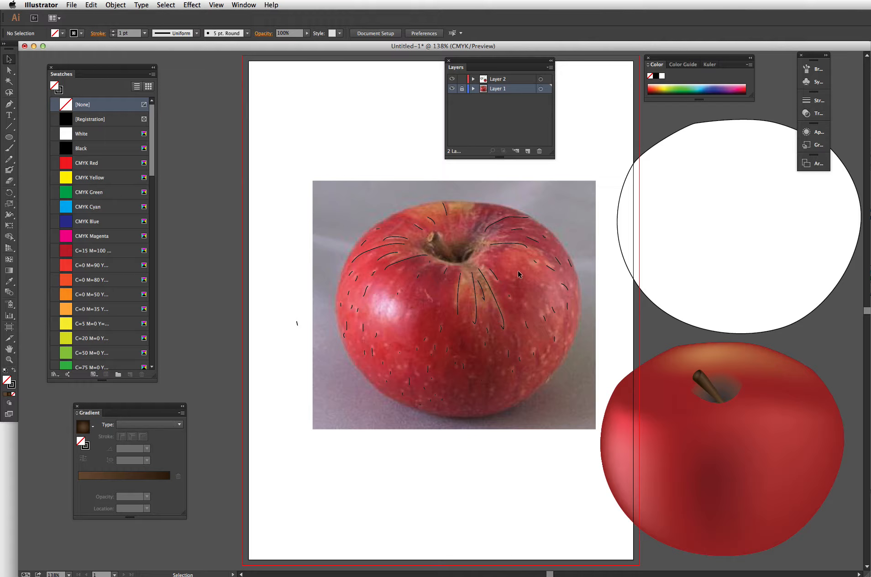
- Select the speck strokes over the apple and give their stroke a colour sampled from the photo's apple, then deselect
drag(516, 271, 348, 423)
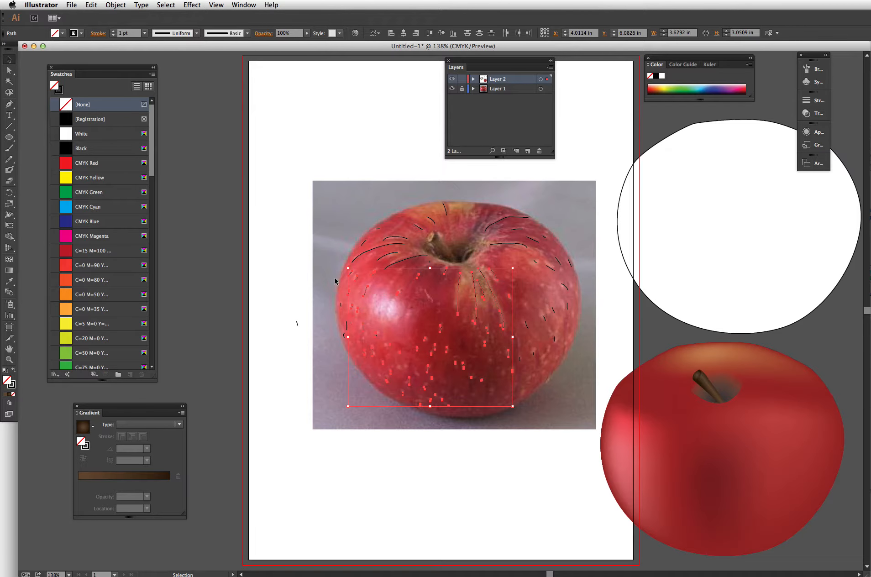
shift+click(382, 258)
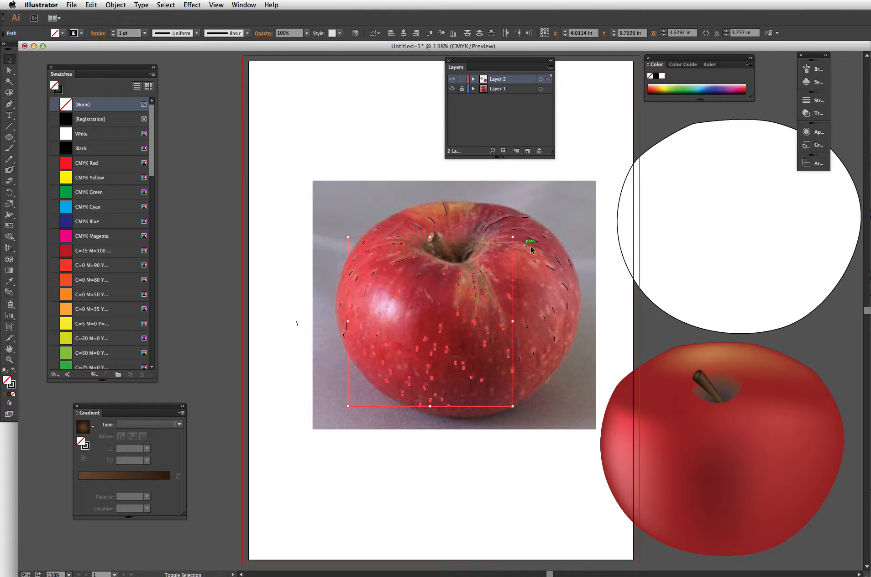
drag(511, 386, 516, 411)
shift+click(546, 238)
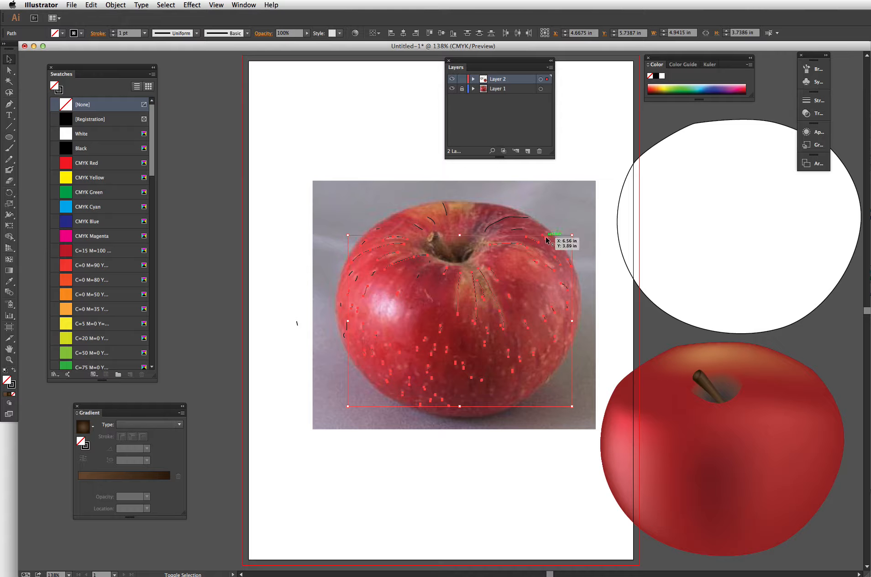
shift+click(347, 333)
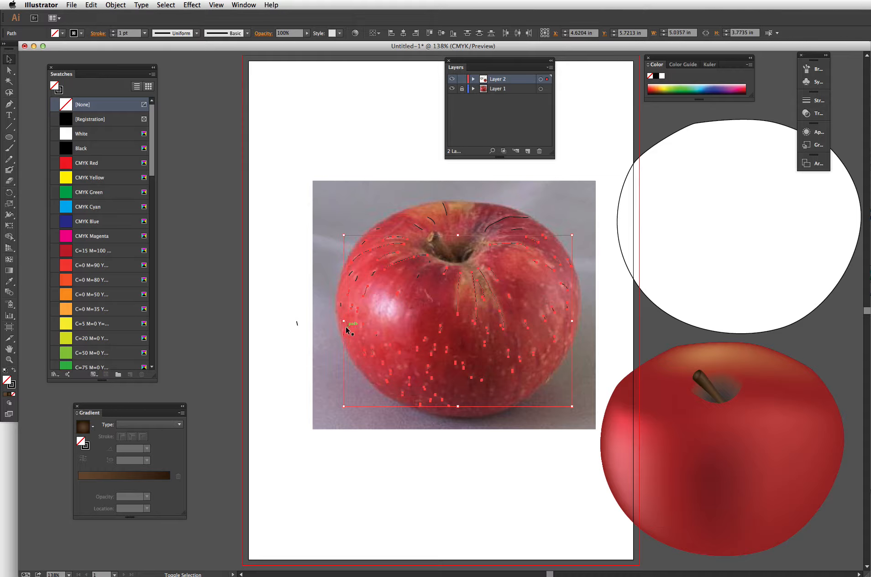
shift+click(341, 303)
shift+click(355, 280)
key(i)
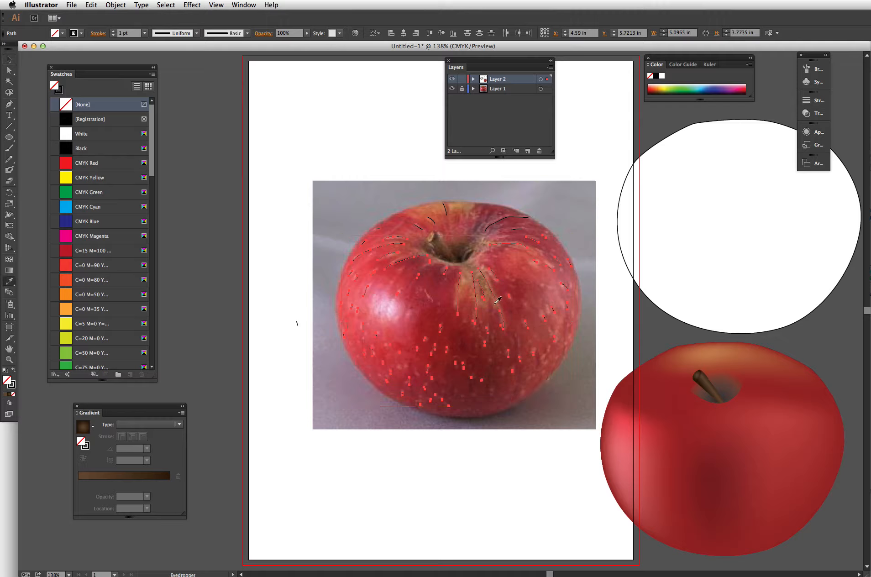
click(464, 283)
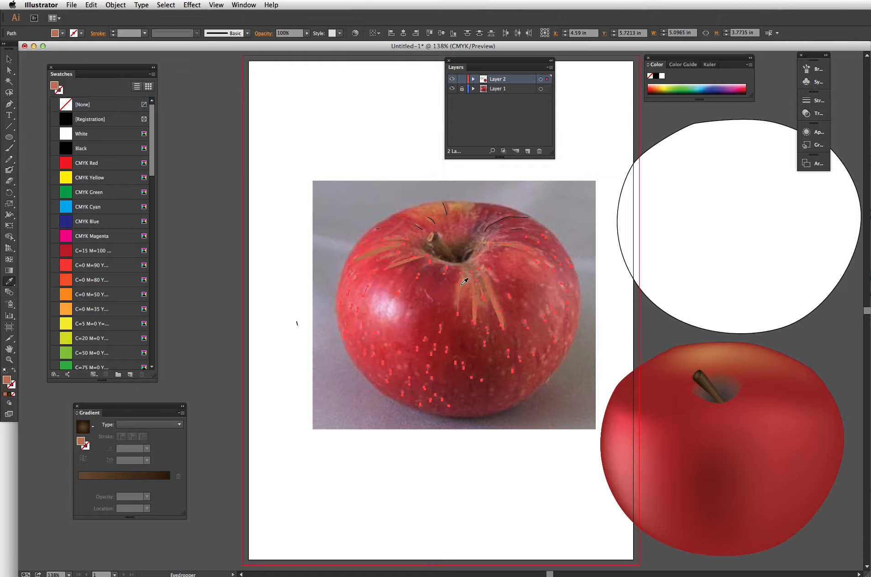
click(14, 371)
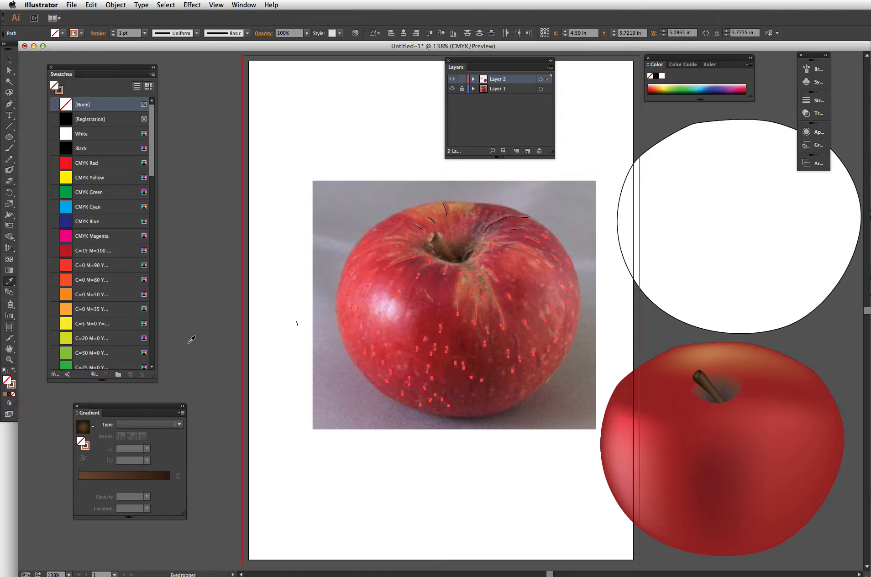
key(v)
click(290, 253)
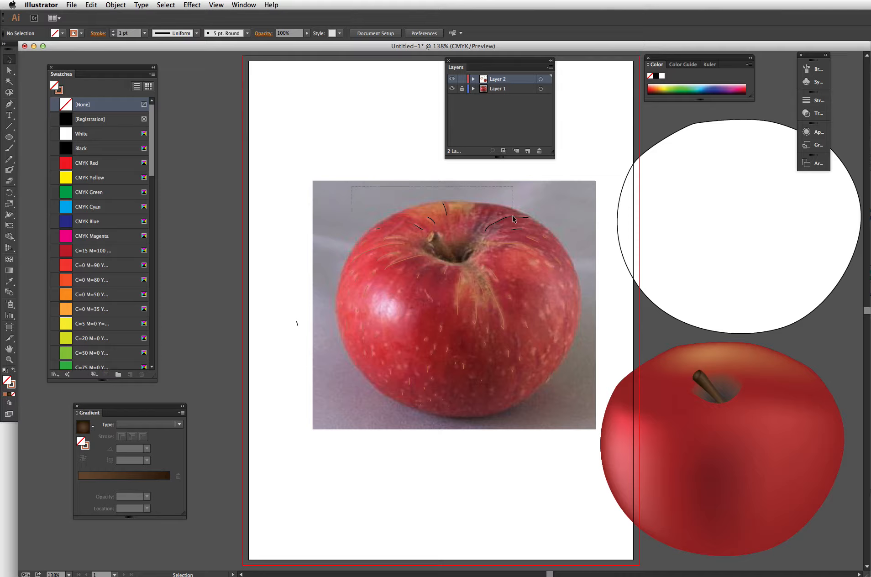
- Move the strokes along the apple's top edge aside, recolour their stroke with a colour sampled from the photo, and move them back
drag(514, 219, 538, 236)
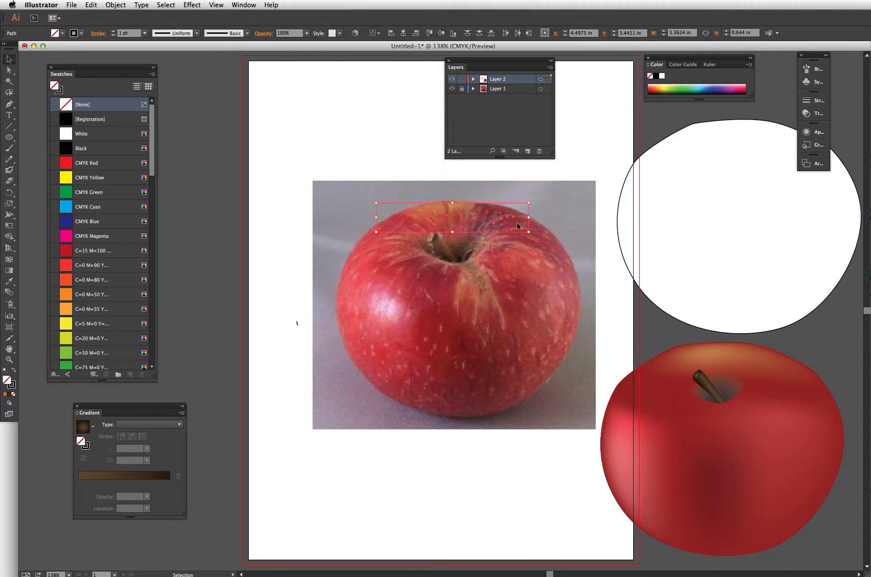
mouse_move(523, 223)
mouse_down()
mouse_move(537, 219)
mouse_move(450, 173)
mouse_move(411, 166)
mouse_up()
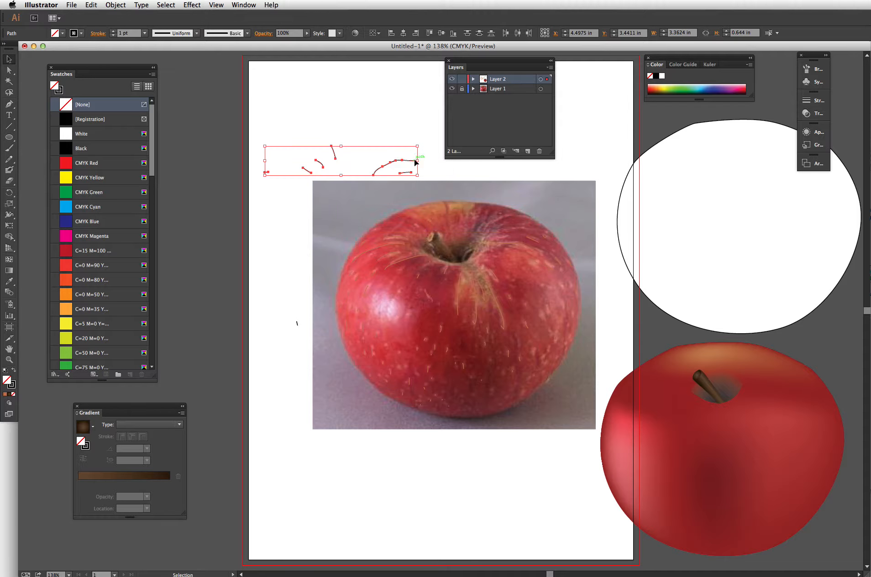
key(i)
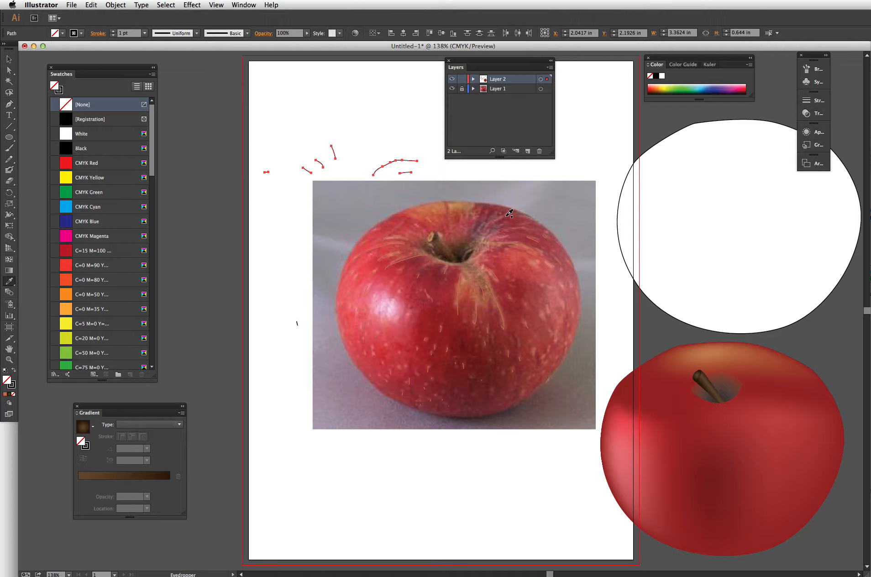
click(510, 213)
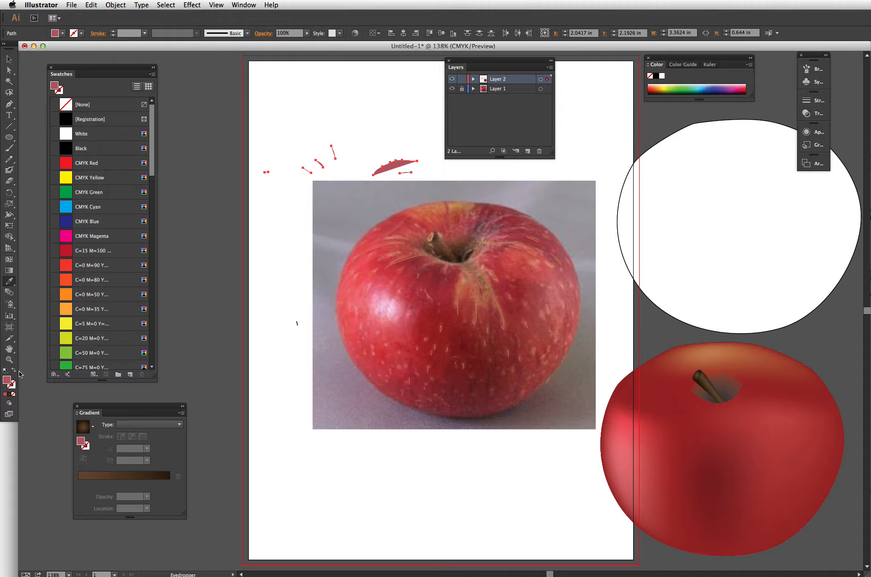
click(16, 374)
click(9, 59)
drag(410, 163, 520, 215)
click(338, 219)
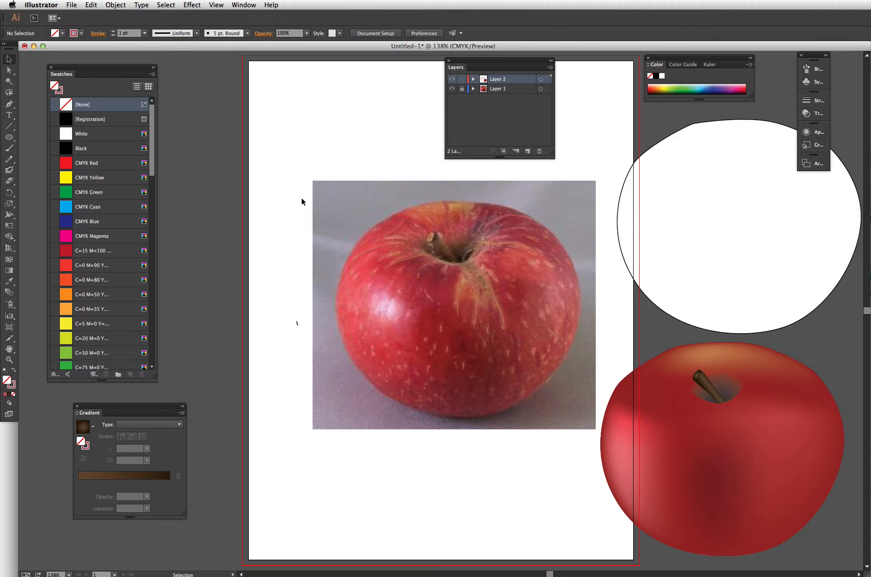
- Give all the speck strokes a 3 pt stroke weight and Width Profile 1
drag(278, 195, 586, 424)
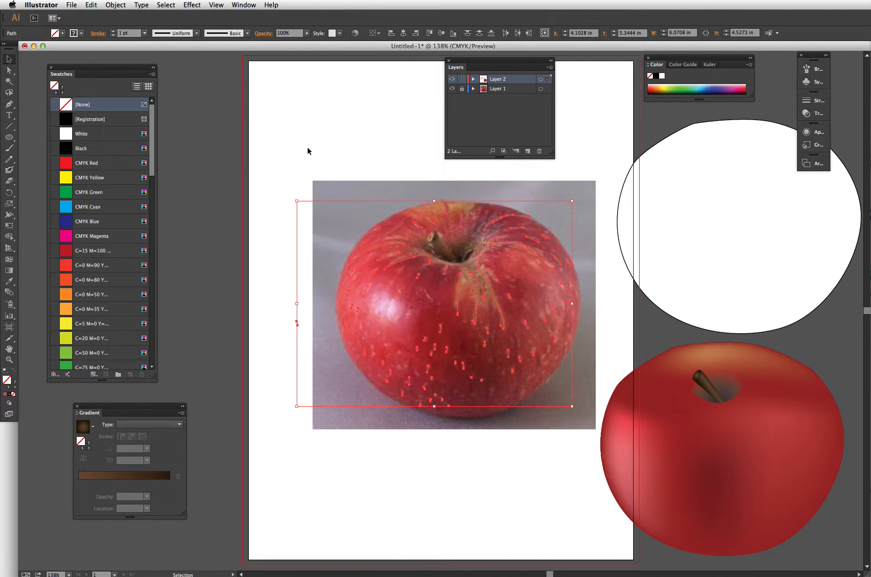
click(113, 31)
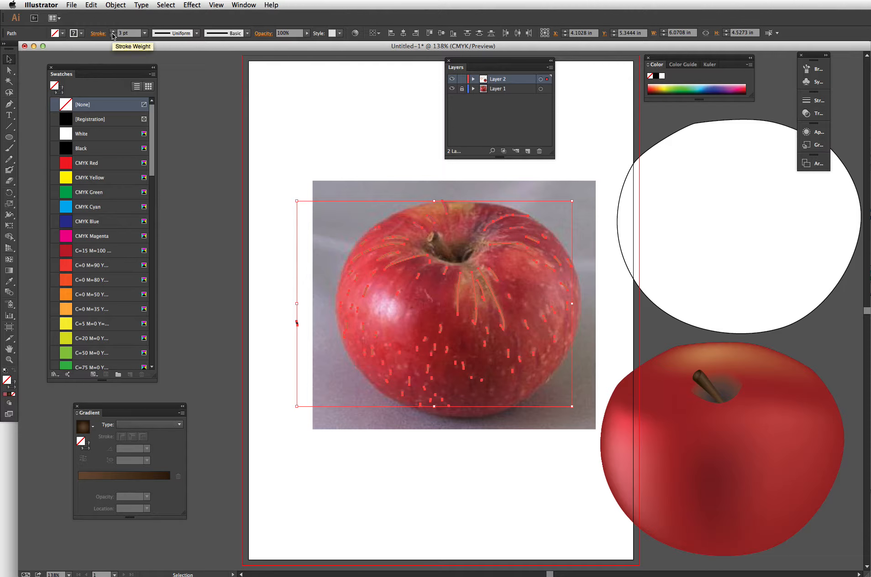
click(113, 35)
click(113, 30)
click(192, 37)
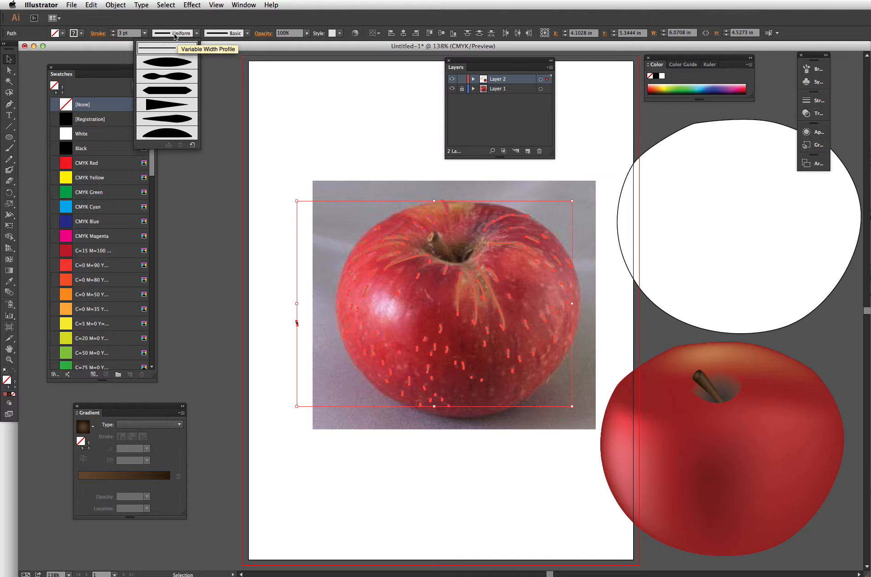
click(173, 66)
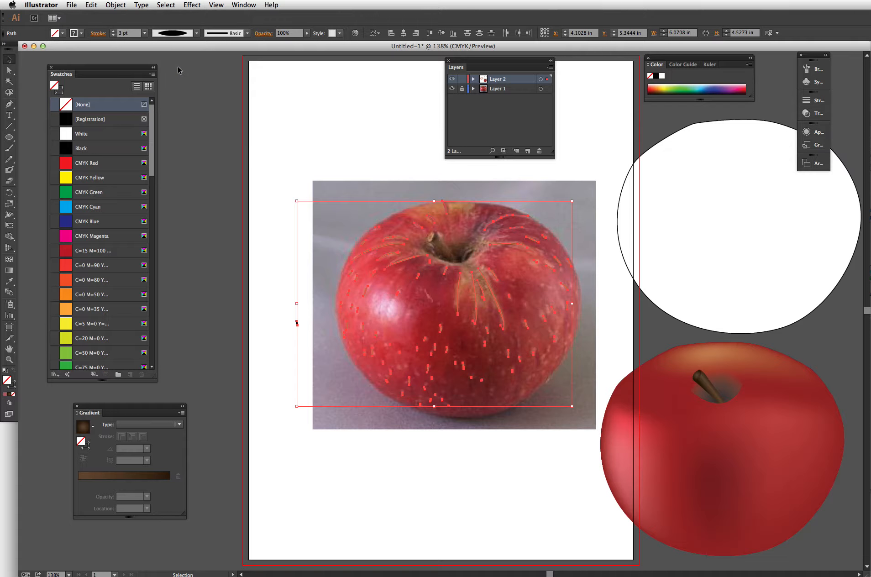
click(258, 300)
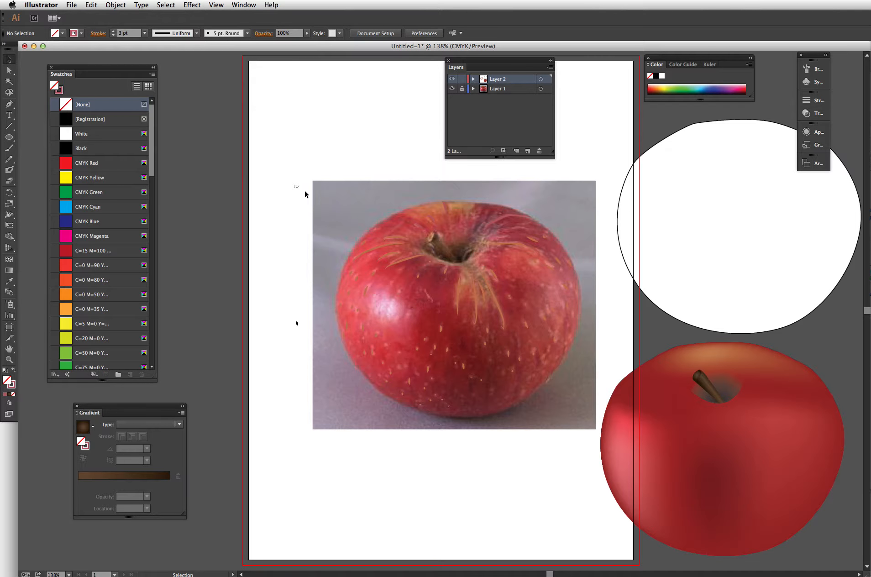
- Delete the stray mark to the left of the photo
drag(305, 195, 172, 225)
drag(296, 192, 585, 430)
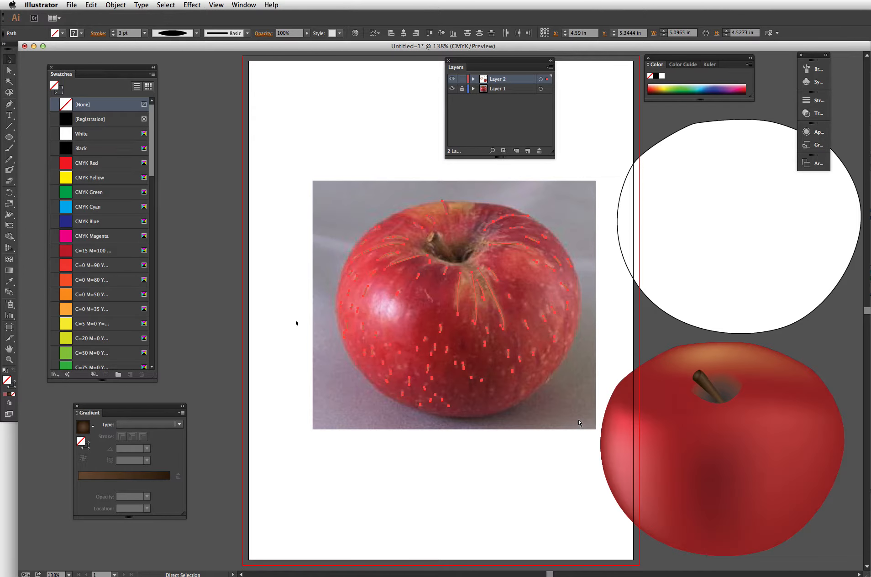
key(v)
click(261, 301)
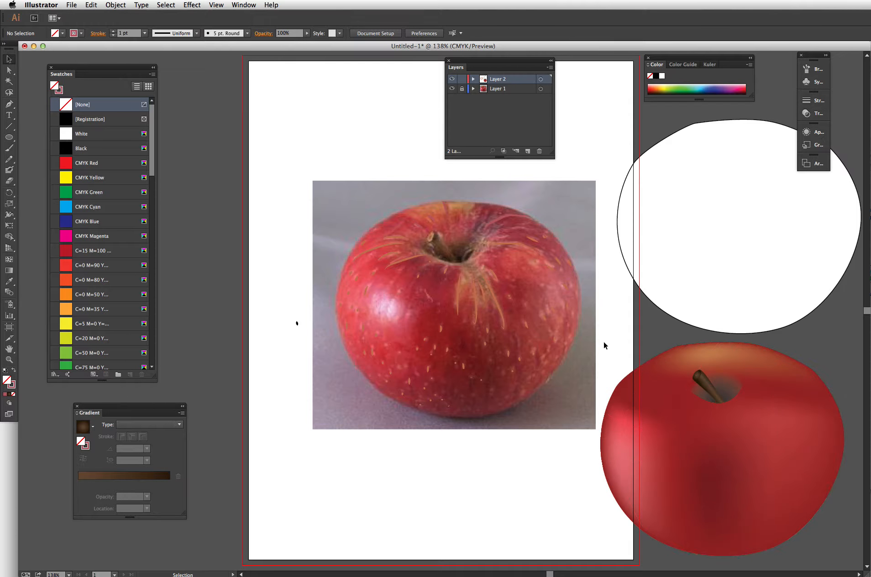
click(300, 325)
key(Delete)
- Move the mesh apple drawing over the apple in the photo
drag(595, 338, 813, 522)
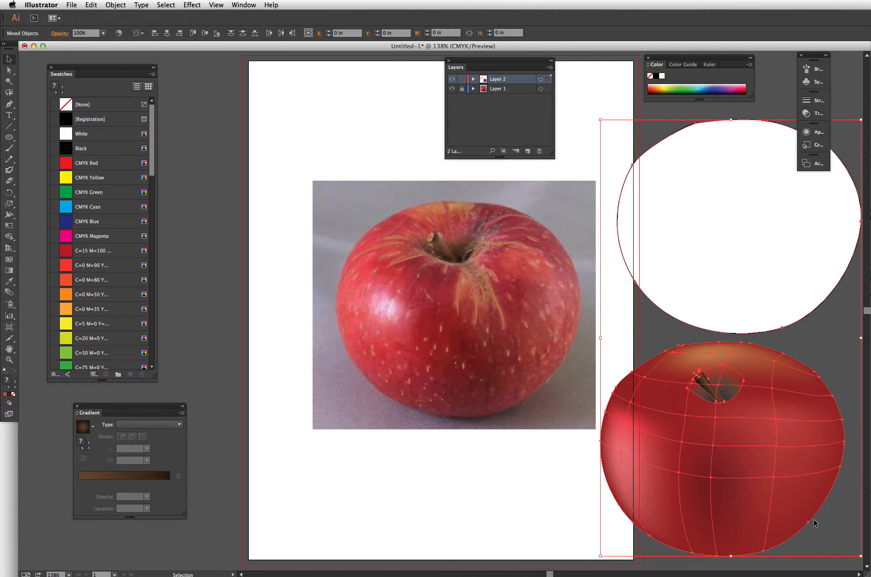
drag(782, 465, 522, 313)
click(291, 233)
drag(390, 145, 686, 237)
click(232, 146)
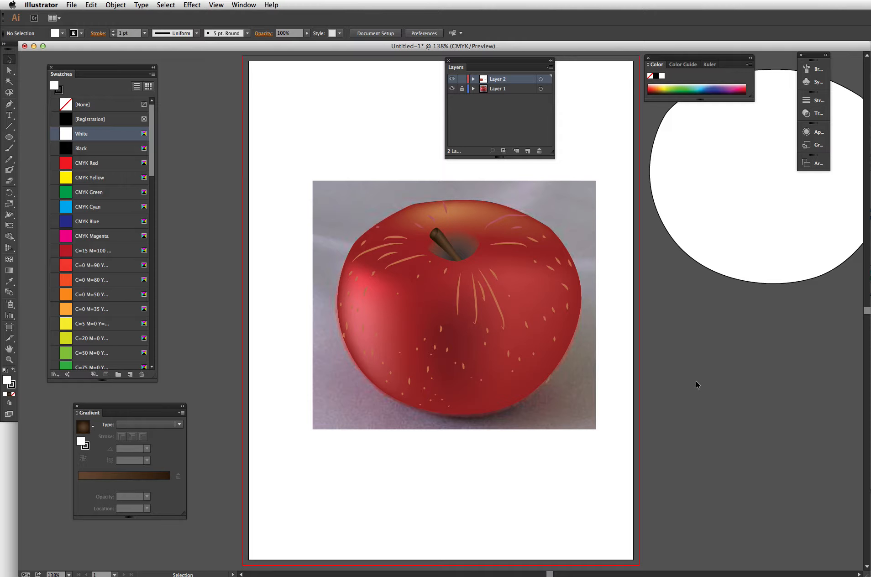
click(502, 312)
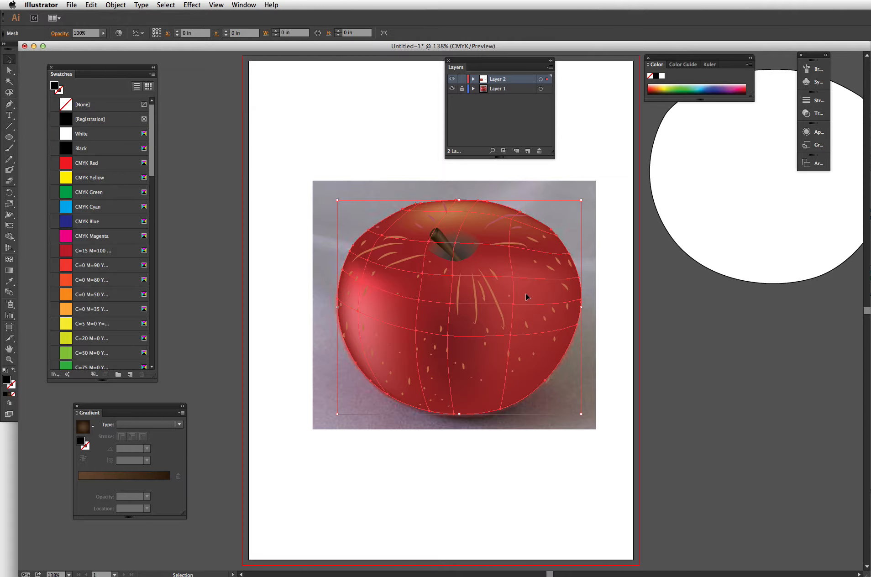
click(612, 314)
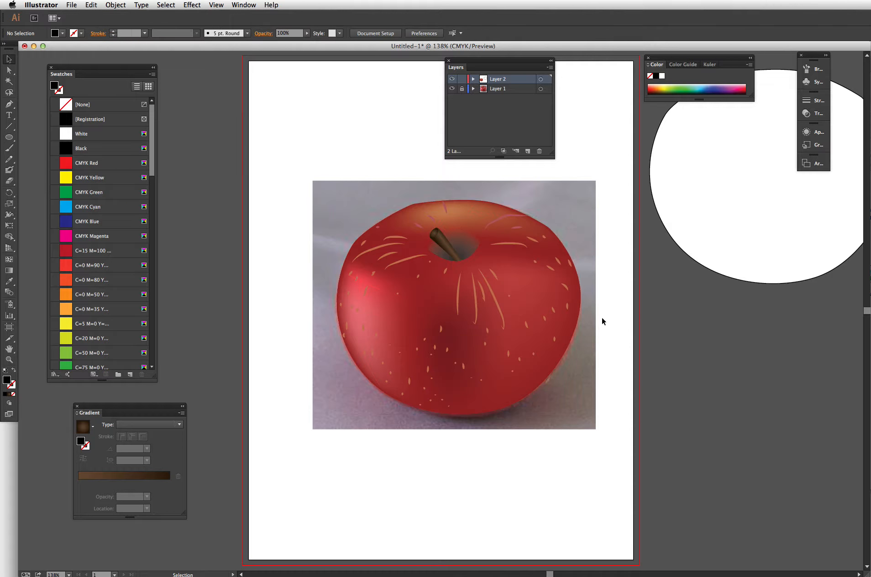
- Apply a Gaussian Blur of about 3.9 pixels to the group of speck strokes
click(553, 311)
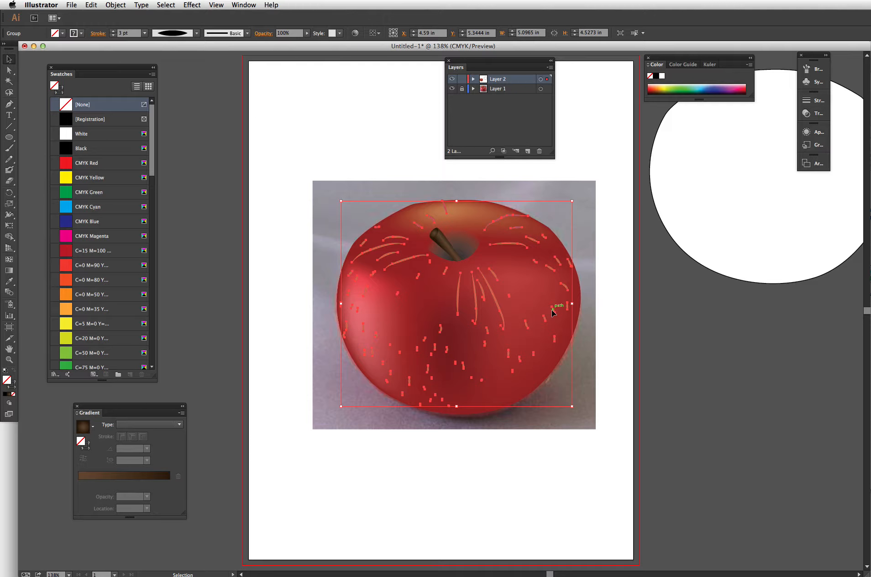
click(810, 133)
drag(709, 126, 697, 305)
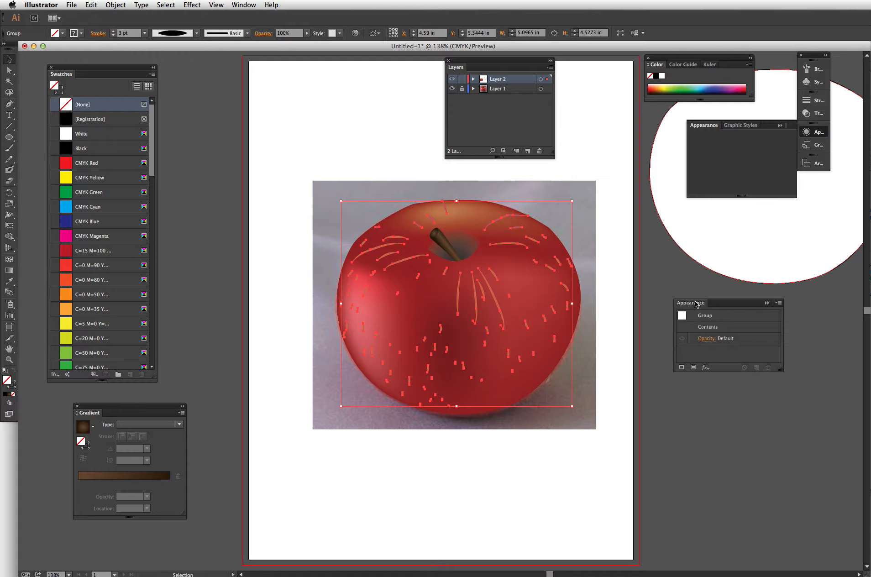
click(706, 369)
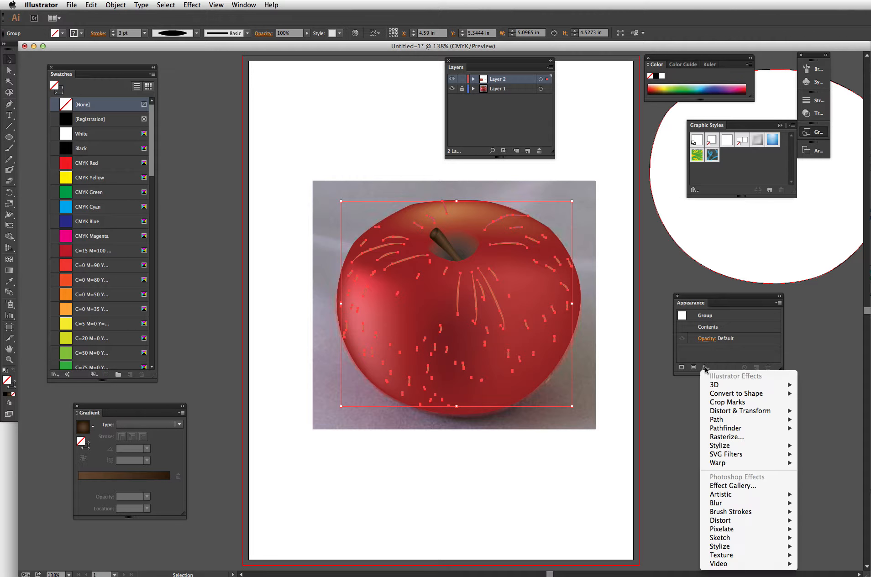
mouse_move(731, 504)
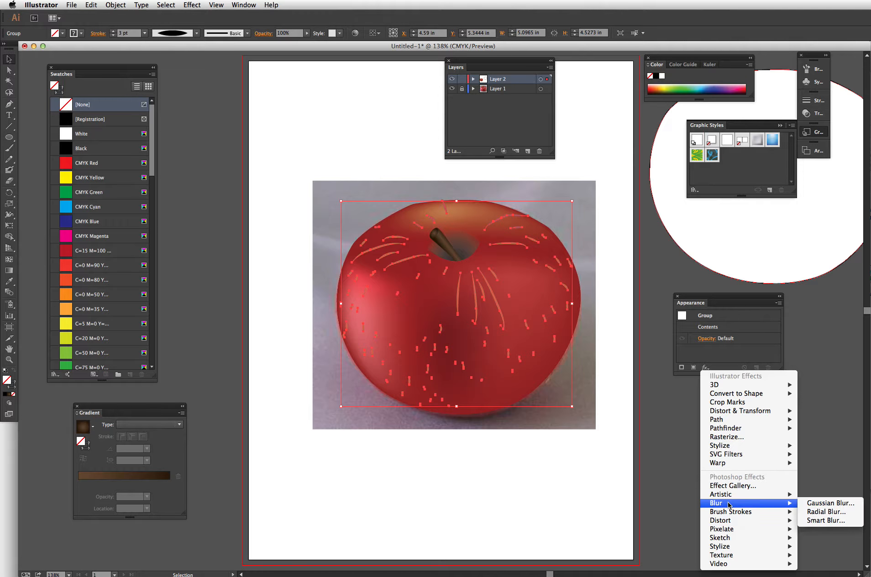
click(841, 505)
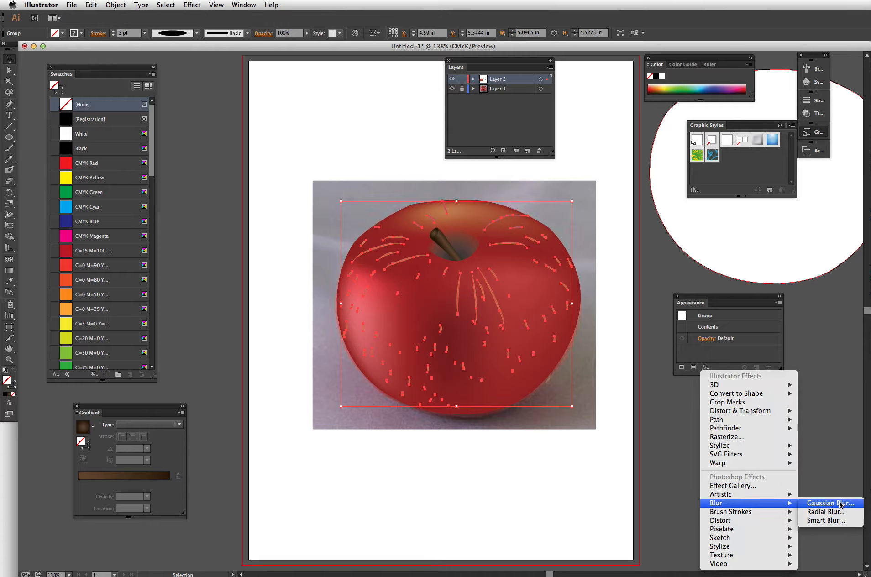
drag(775, 434, 730, 407)
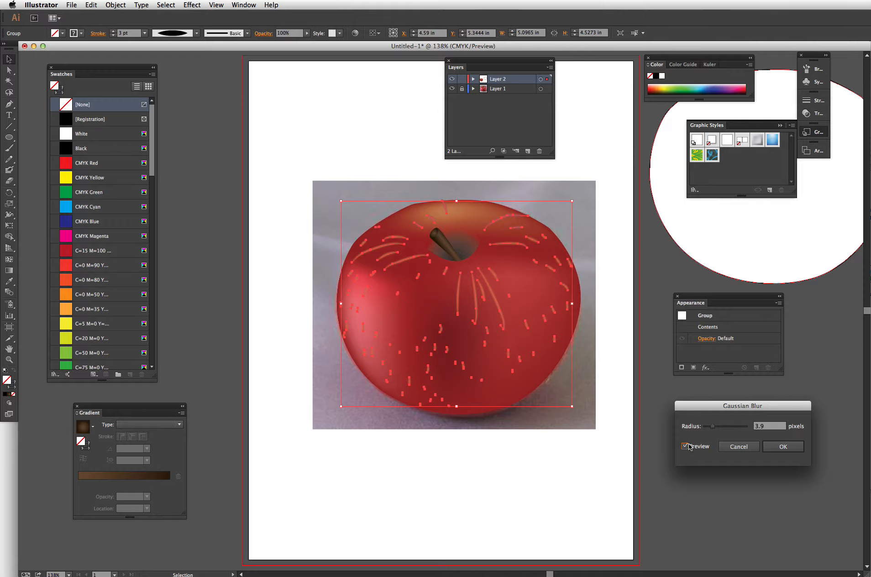
drag(712, 429, 714, 429)
drag(716, 429, 718, 430)
click(791, 448)
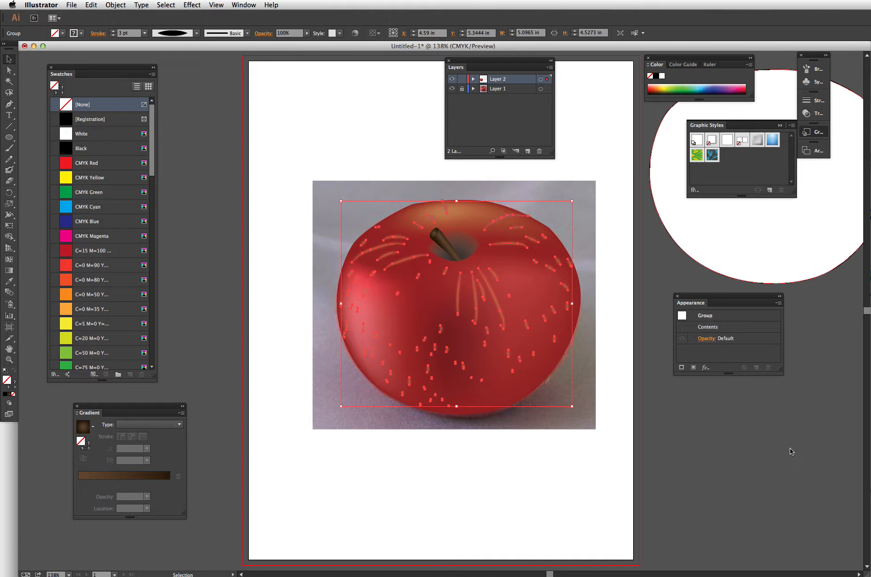
- Move the mesh apple drawing off the photo to the right of the artboard
click(465, 463)
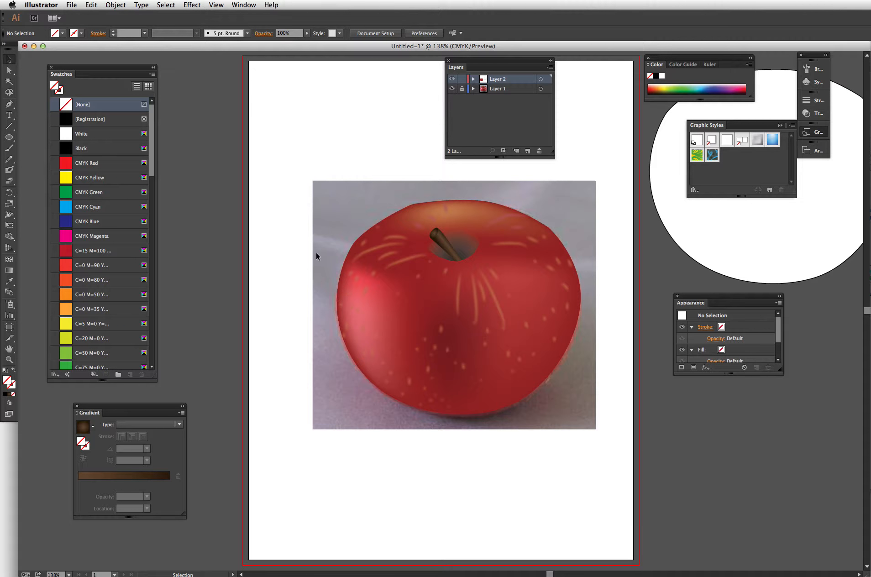
drag(303, 235, 553, 374)
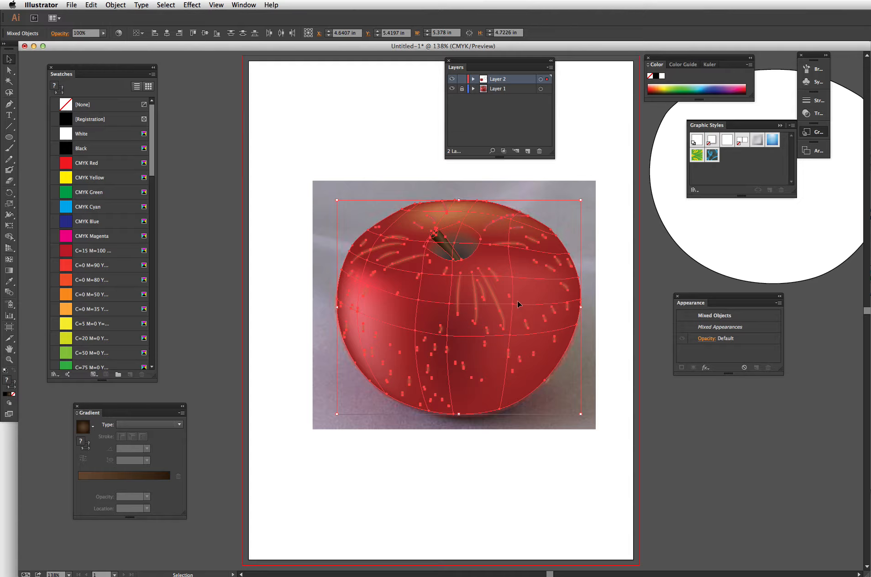
drag(518, 304, 785, 439)
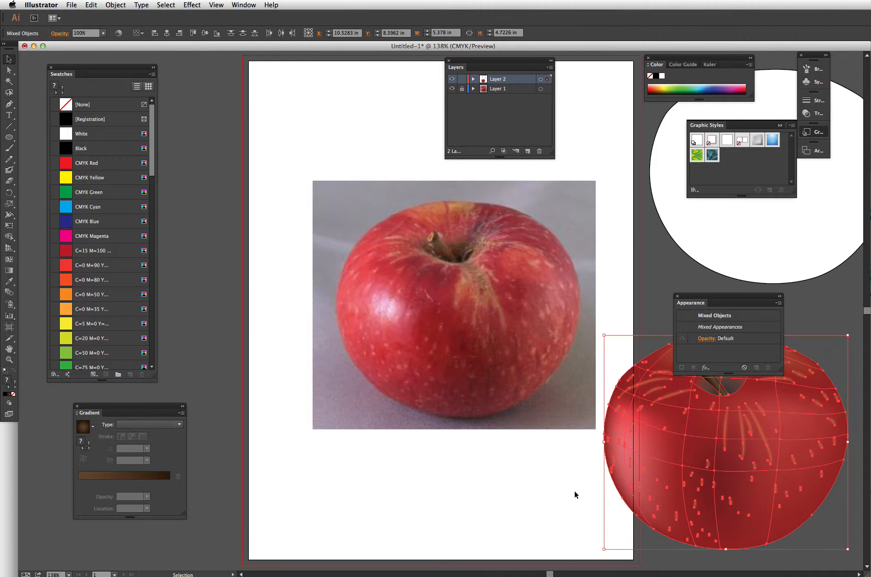
click(535, 501)
drag(730, 303, 712, 254)
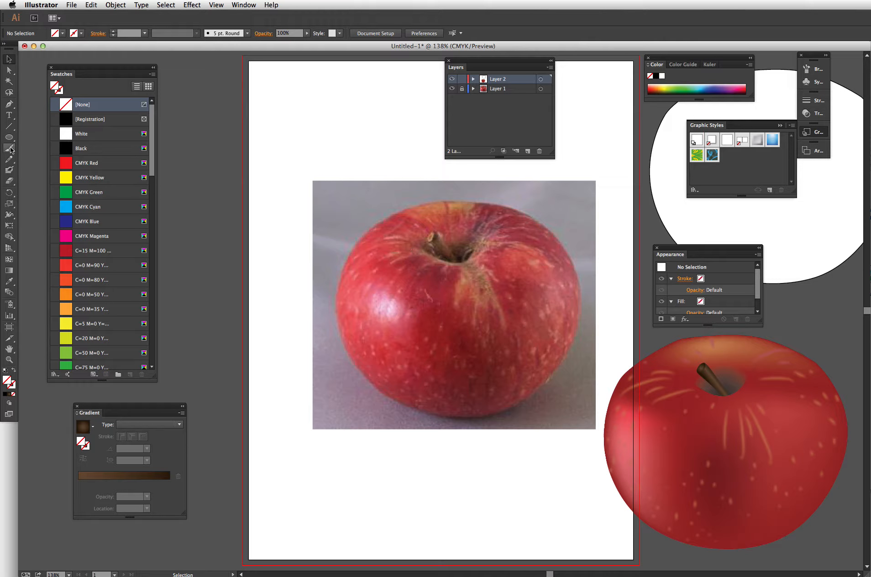
- Paint russet streaks radiating from the stem over the photo with the Blob Brush
click(9, 170)
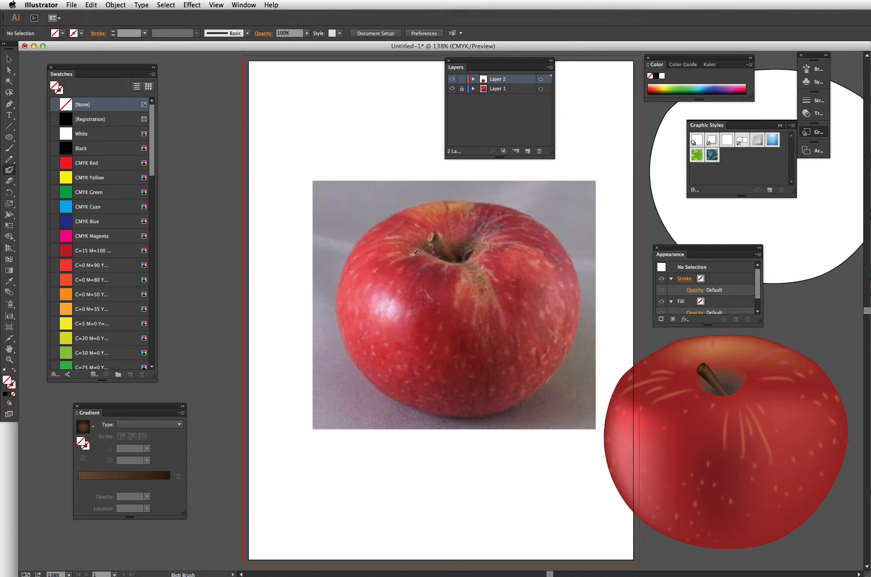
mouse_move(392, 262)
mouse_down()
mouse_move(428, 253)
mouse_move(446, 267)
mouse_move(463, 262)
mouse_move(464, 305)
mouse_move(470, 274)
mouse_move(468, 267)
mouse_move(457, 300)
mouse_move(472, 281)
mouse_move(479, 320)
mouse_move(488, 290)
mouse_move(503, 320)
mouse_move(474, 257)
mouse_move(484, 293)
mouse_move(479, 286)
mouse_move(474, 248)
mouse_move(518, 244)
mouse_move(526, 262)
mouse_up()
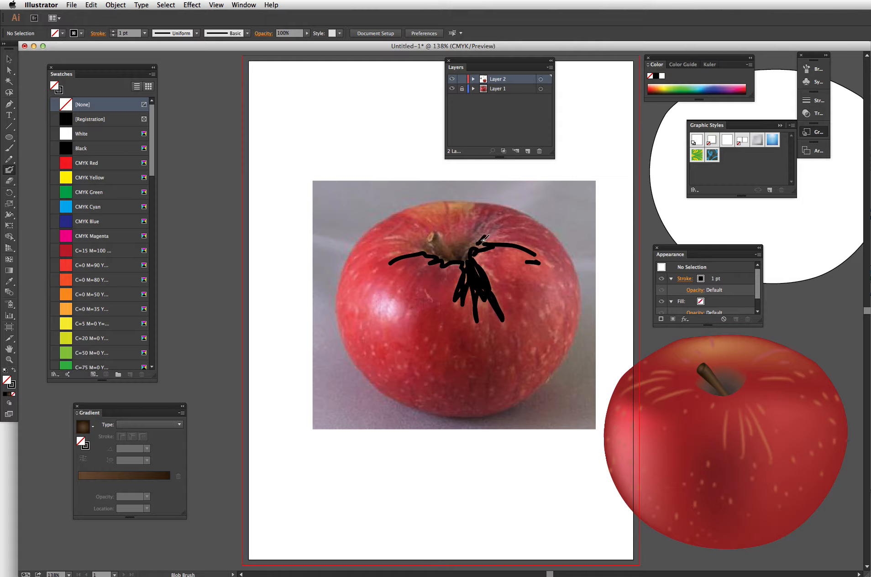
drag(482, 241, 484, 235)
mouse_move(405, 236)
mouse_down()
mouse_move(394, 238)
mouse_move(405, 236)
mouse_up()
- Group the painted streaks and move the group below the photo
click(8, 59)
drag(519, 295, 552, 326)
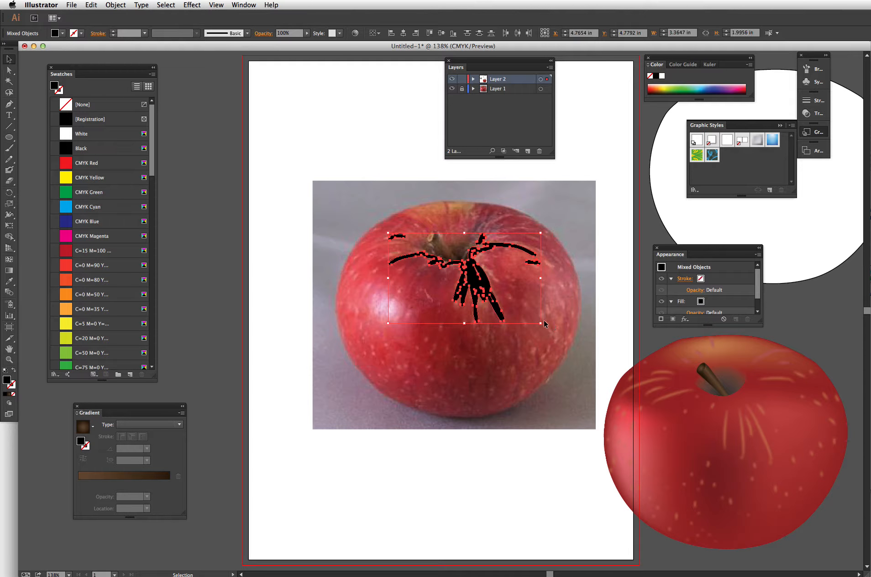
key(super+g)
drag(484, 285, 483, 442)
- Fill the streak group with a tan colour sampled from the photo and apply a 12.9 pixel Gaussian Blur
key(i)
click(467, 282)
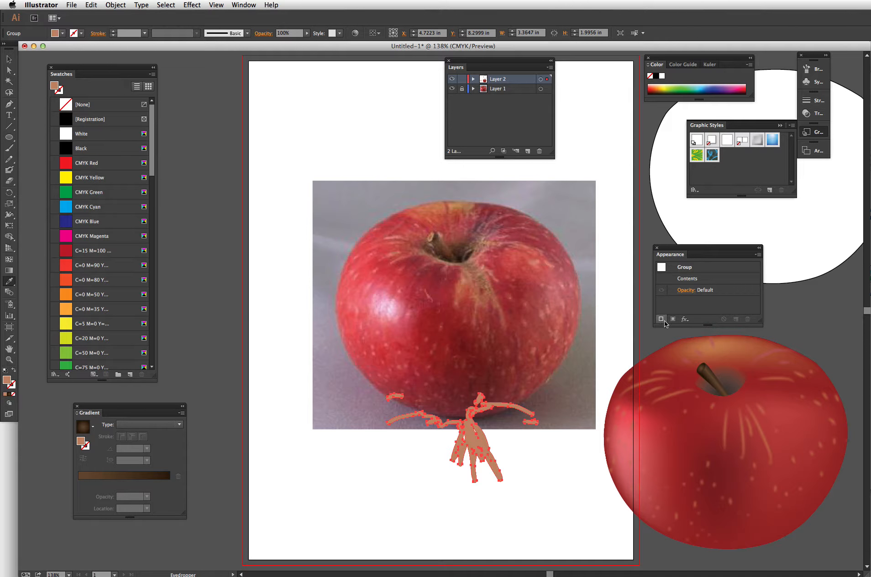
click(684, 319)
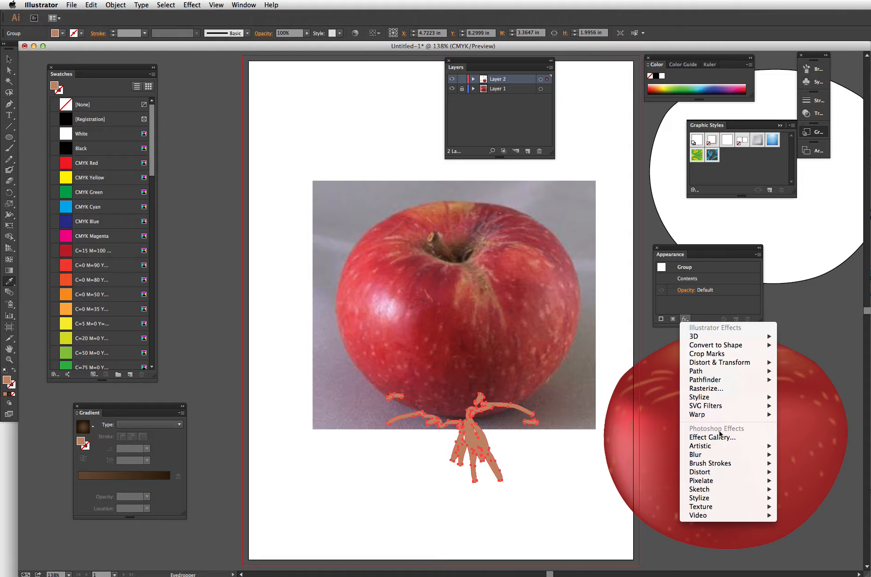
mouse_move(736, 455)
click(800, 454)
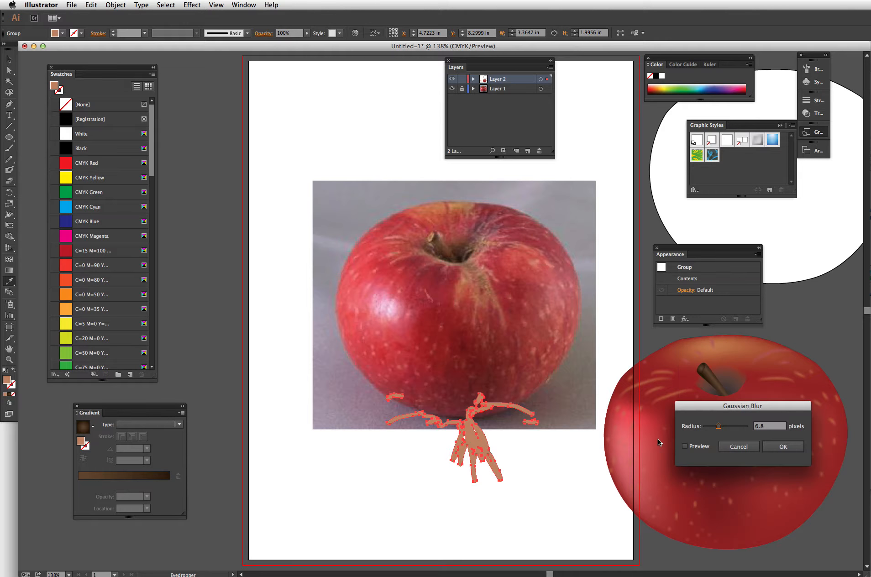
click(695, 447)
drag(715, 426, 727, 426)
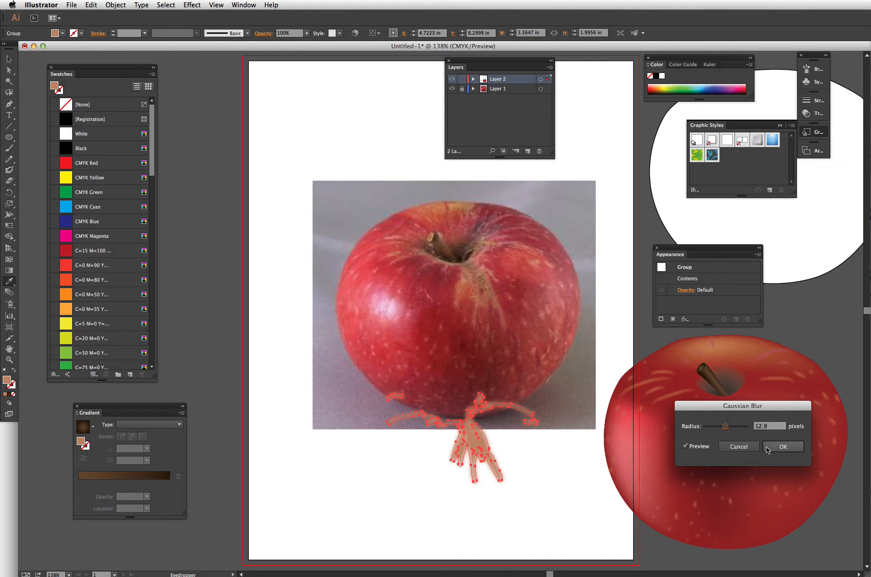
click(783, 447)
- Place the blurred streak group over the photo's stem and bring the mesh apple back over the photo
key(v)
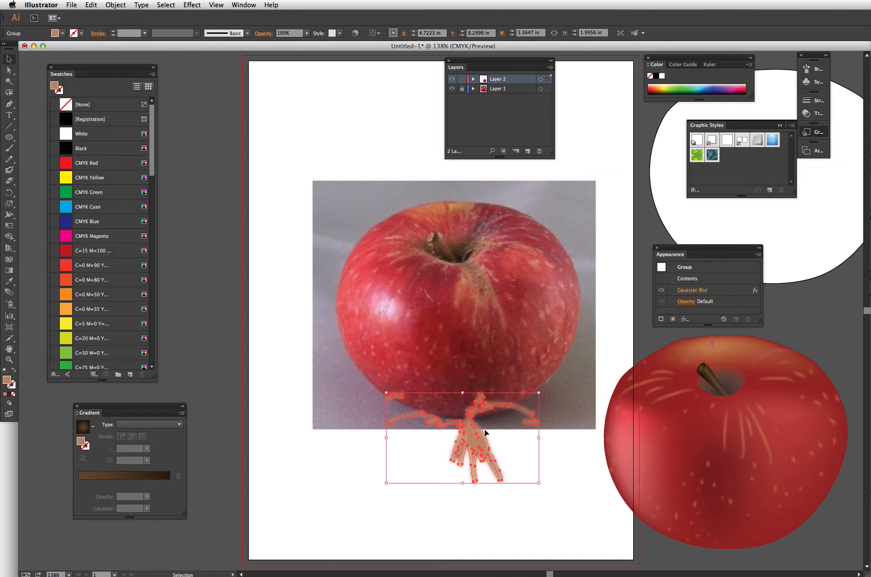
drag(478, 441, 484, 285)
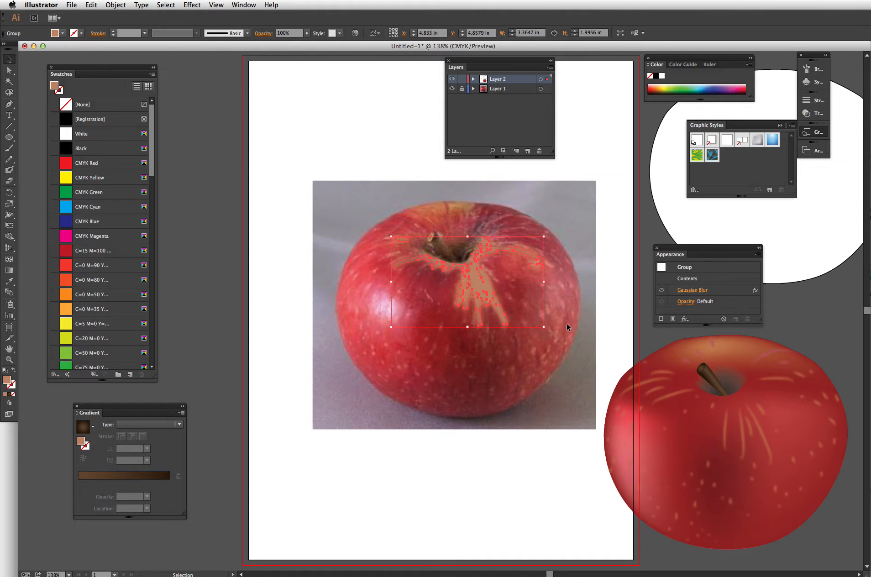
drag(609, 322, 800, 525)
drag(689, 424, 505, 360)
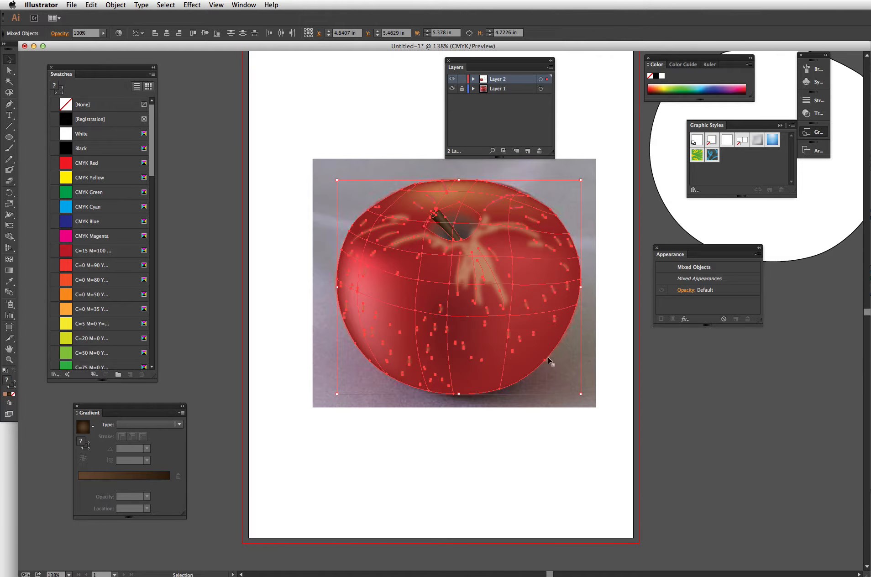
click(625, 359)
- Bring the apple's stem path to the front so it sits above the streaks
click(456, 227)
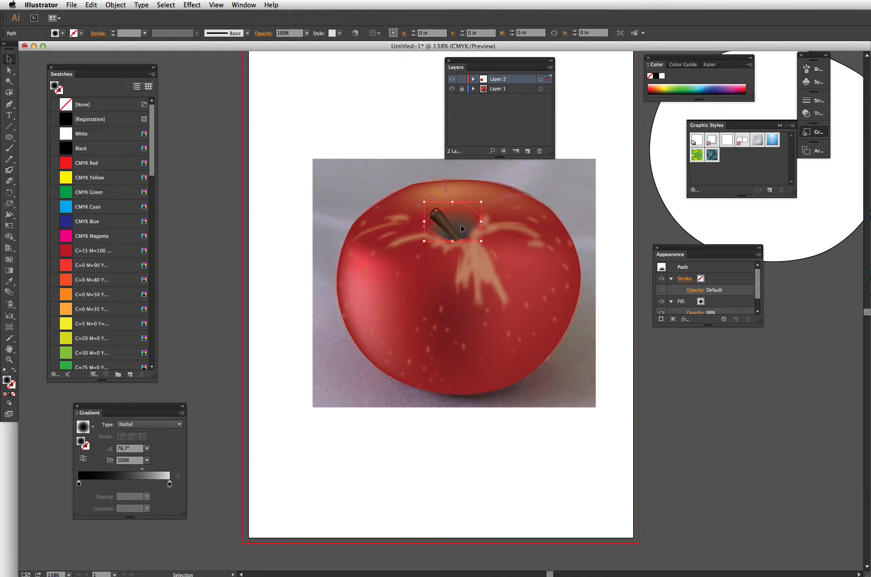
shift+click(456, 227)
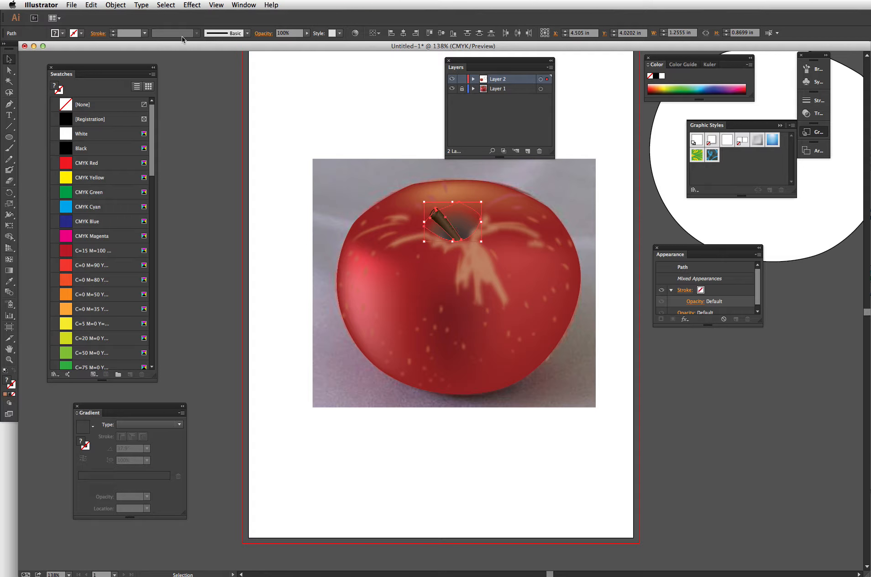
click(115, 4)
mouse_move(123, 24)
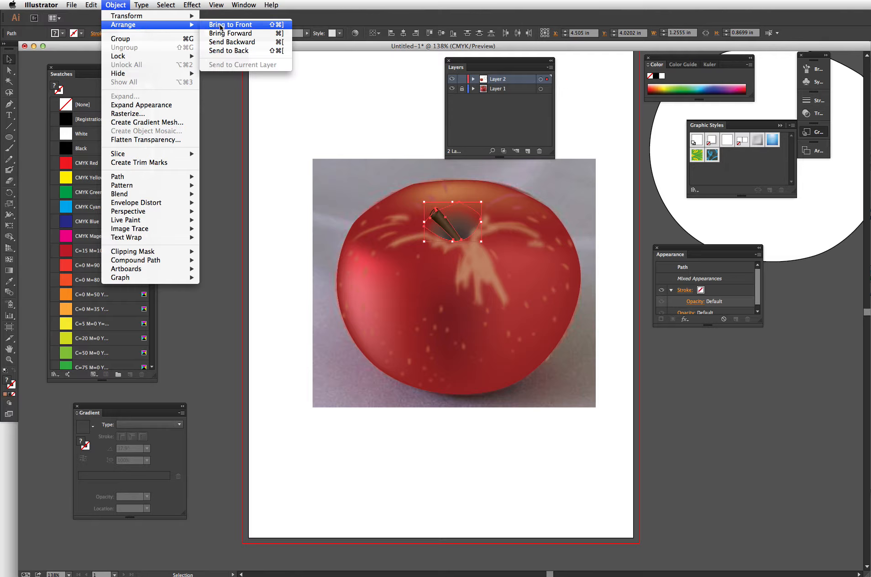
click(226, 33)
click(451, 480)
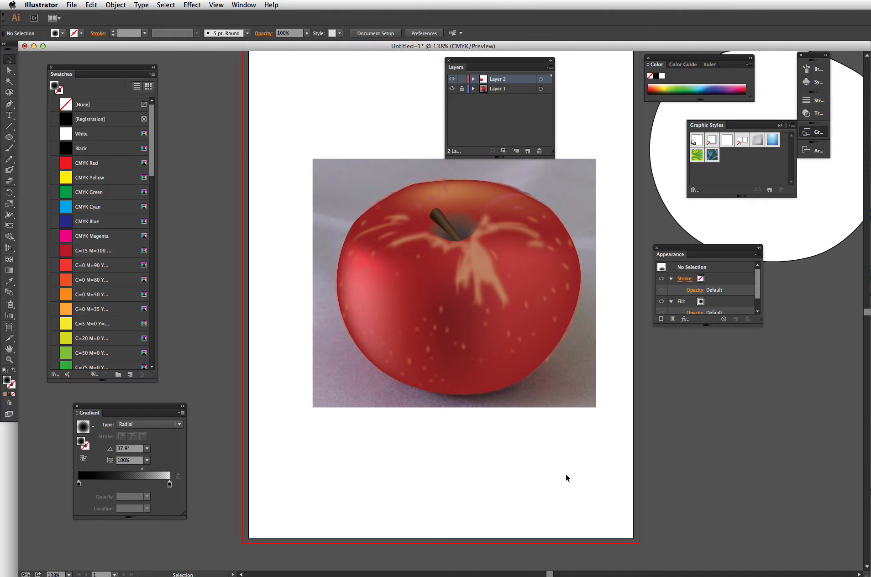
- Nudge the streak group up three steps to align it with the stem
click(485, 258)
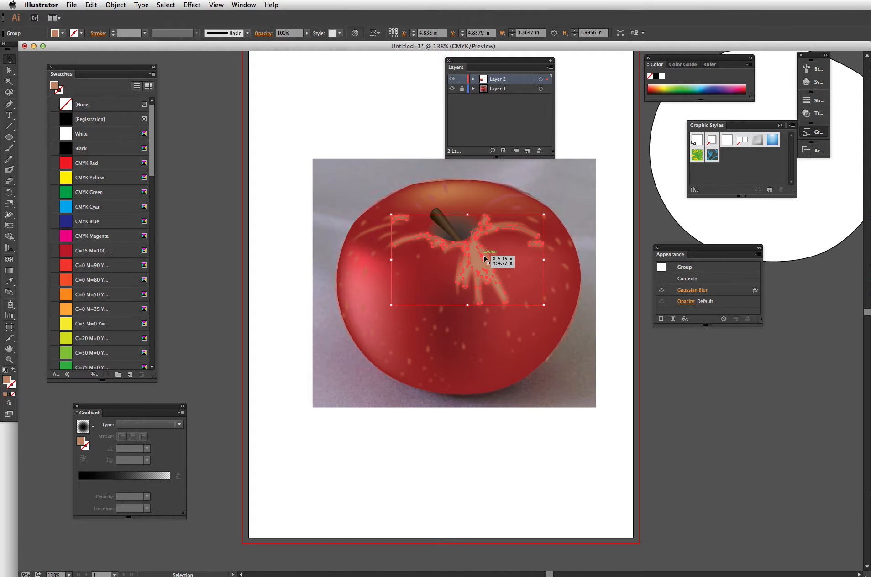
key(Up)
key(Up)
key(Up)
key(Up)
key(Up)
key(Up)
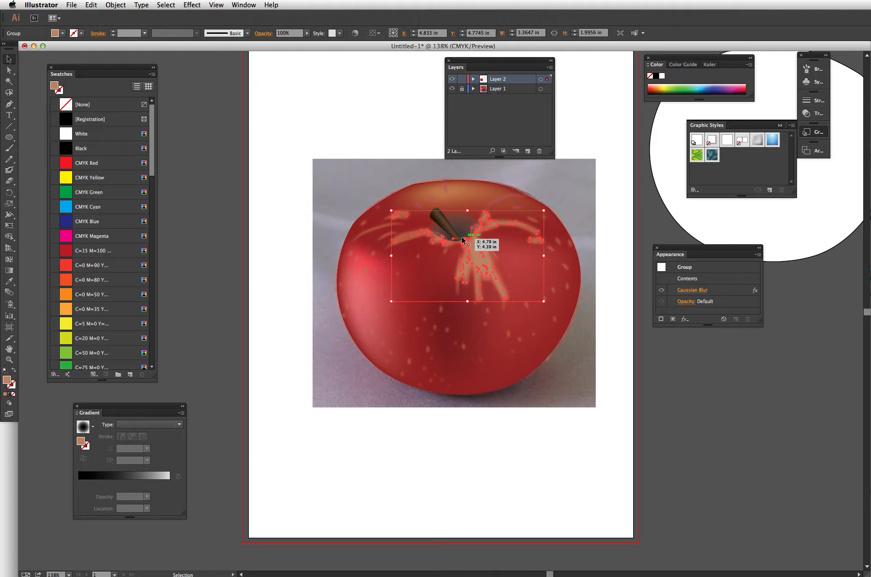
click(481, 482)
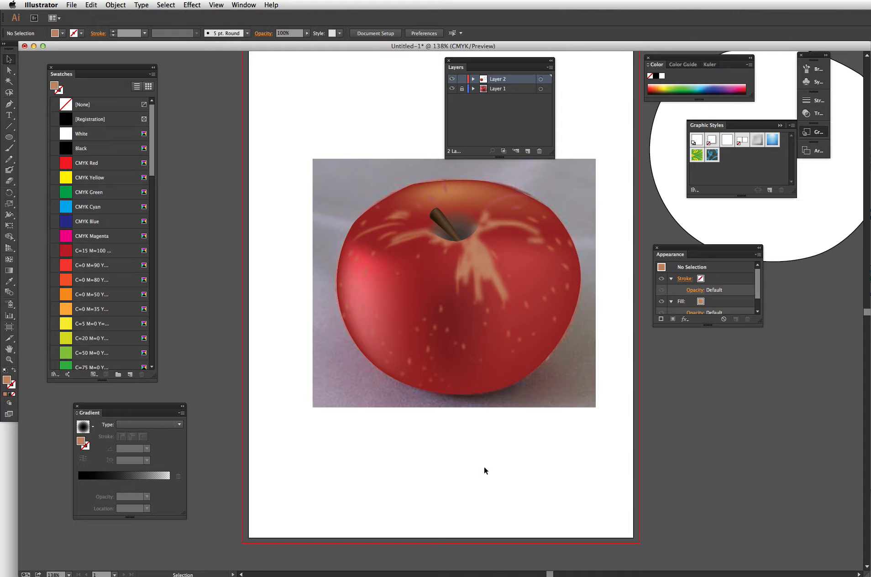
- Move the whole apple drawing back off the photo to the right of the artboard
drag(289, 180, 585, 416)
drag(472, 313, 745, 454)
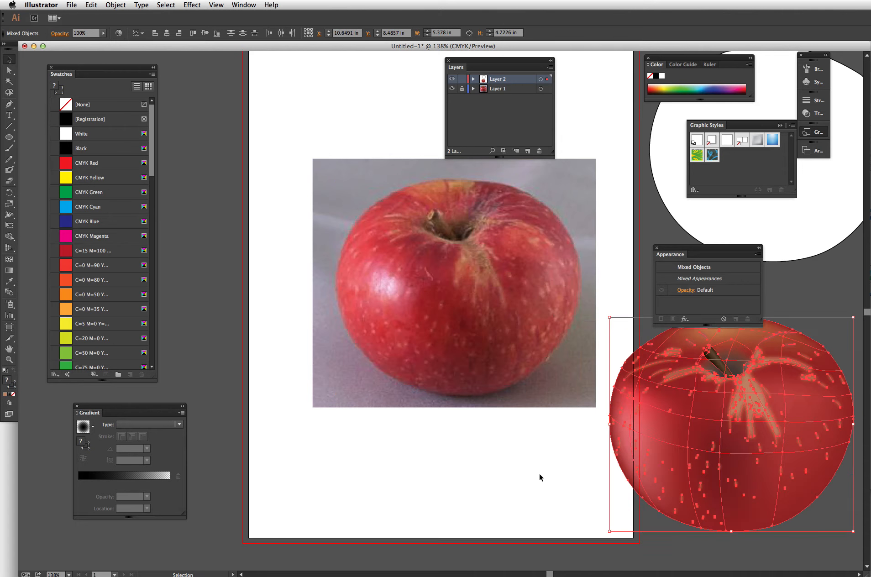
click(542, 472)
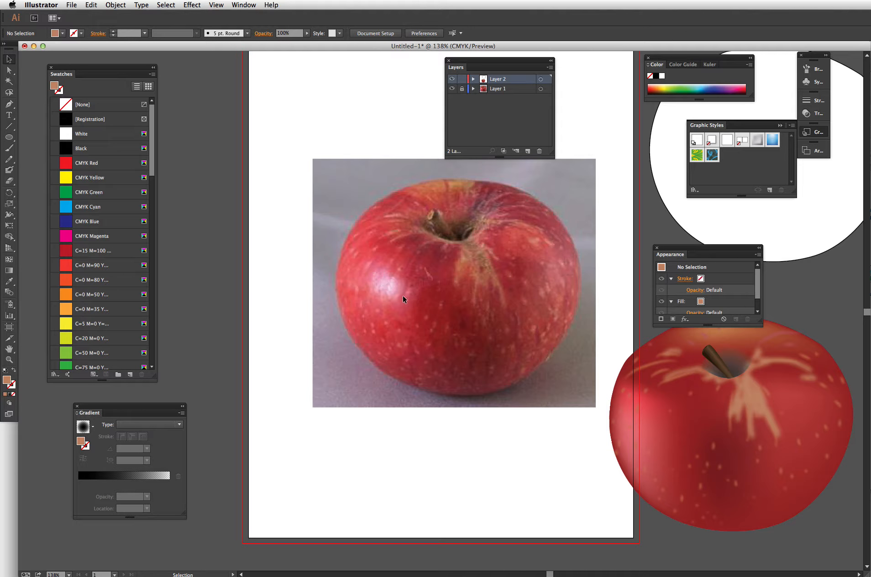
- Move the large white outline shape onto the artboard and set both its fill and stroke to none
drag(689, 215, 578, 256)
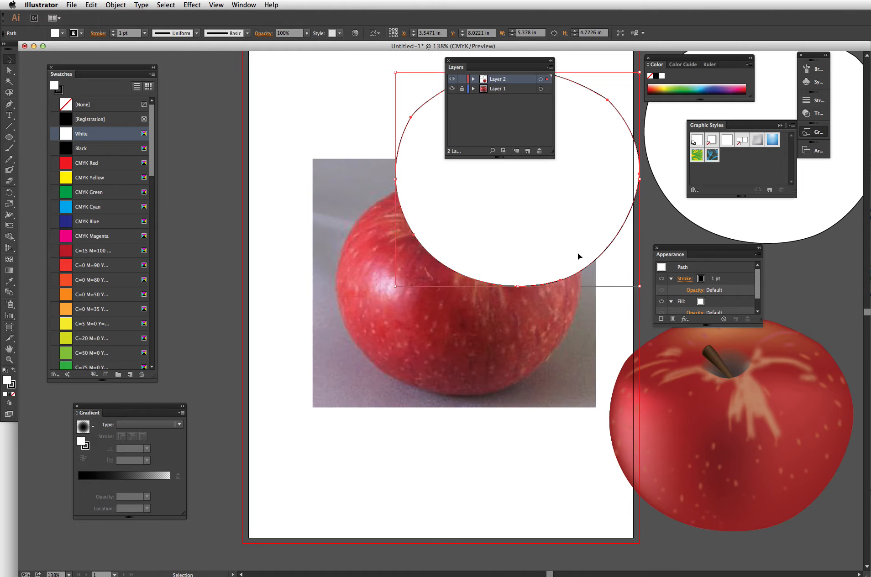
drag(710, 247, 711, 226)
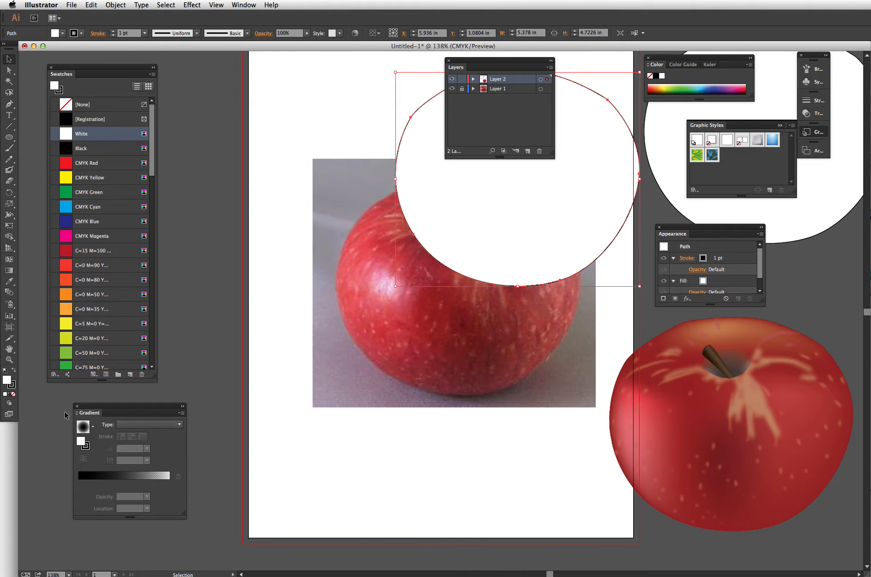
click(13, 394)
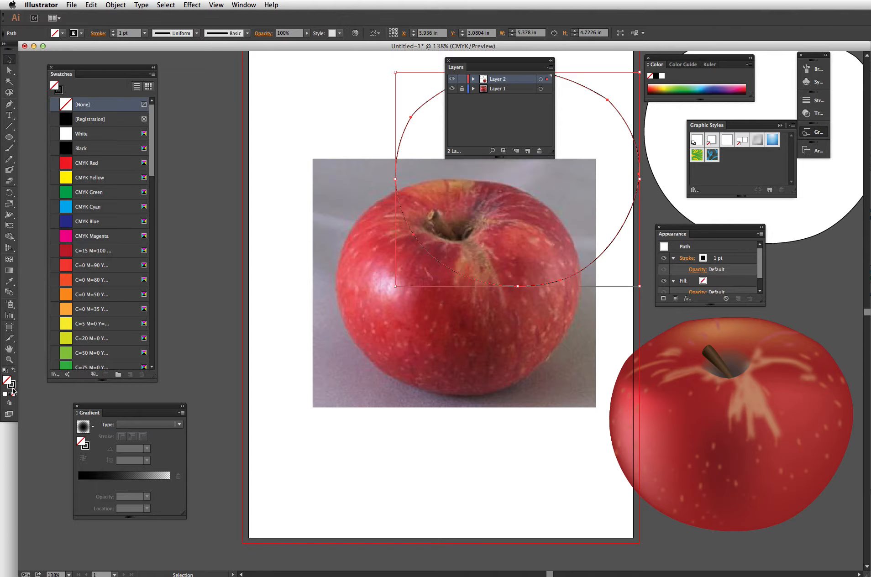
click(14, 393)
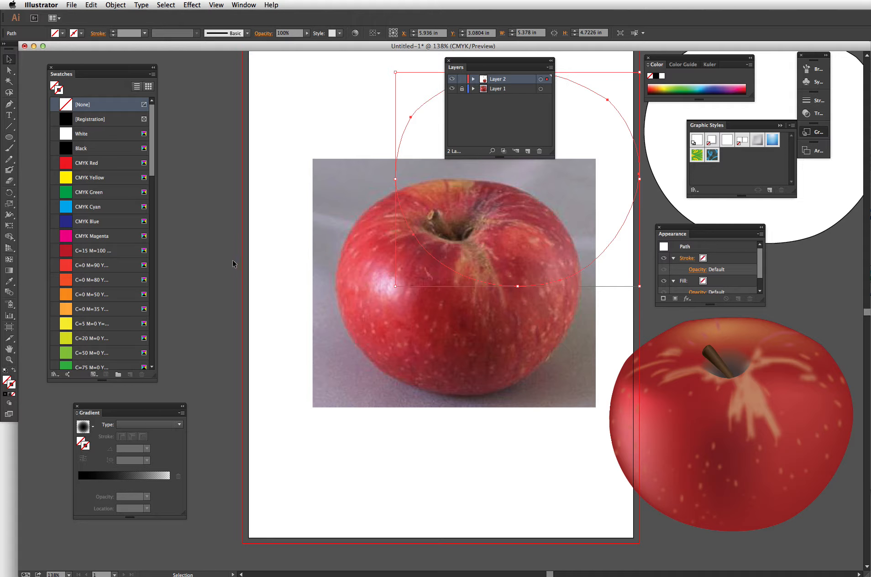
click(250, 263)
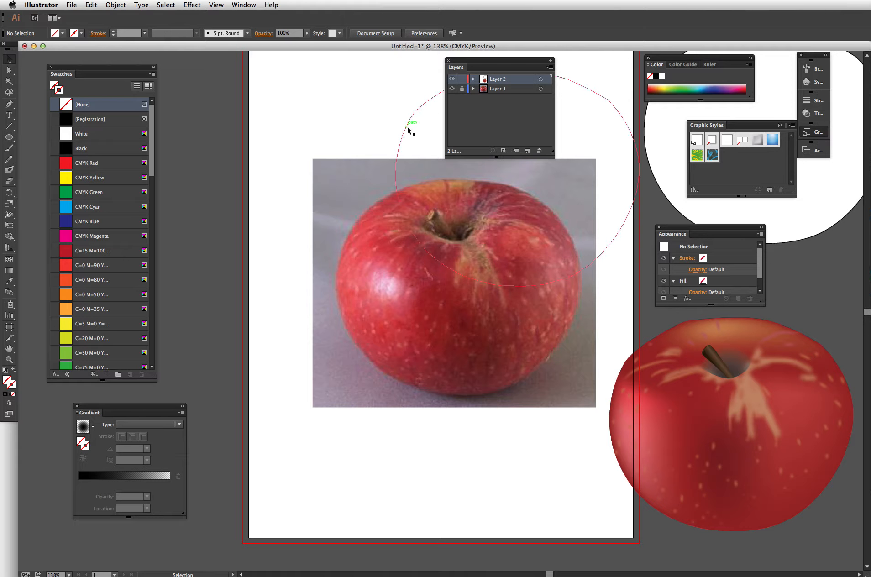
- Scale the outline shape down into a small circle above the photo
drag(409, 130, 431, 134)
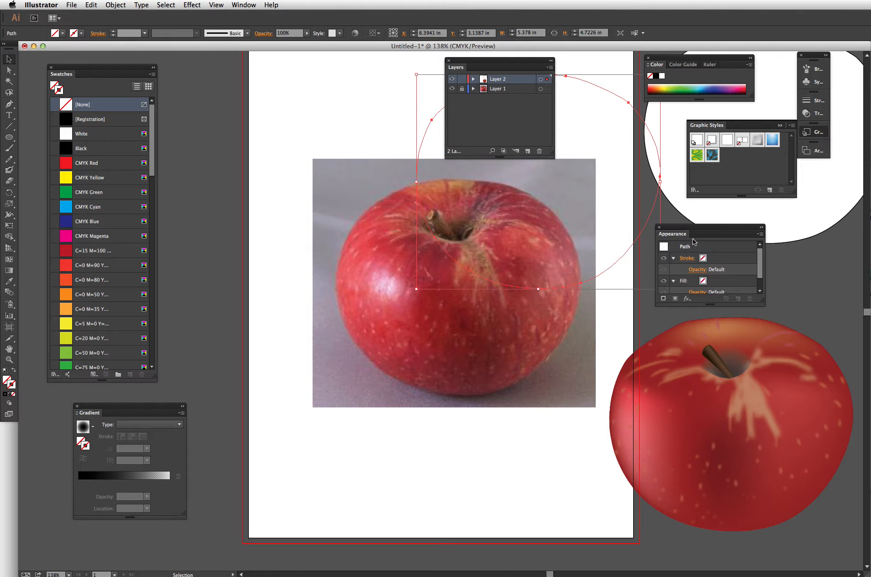
drag(694, 241, 733, 242)
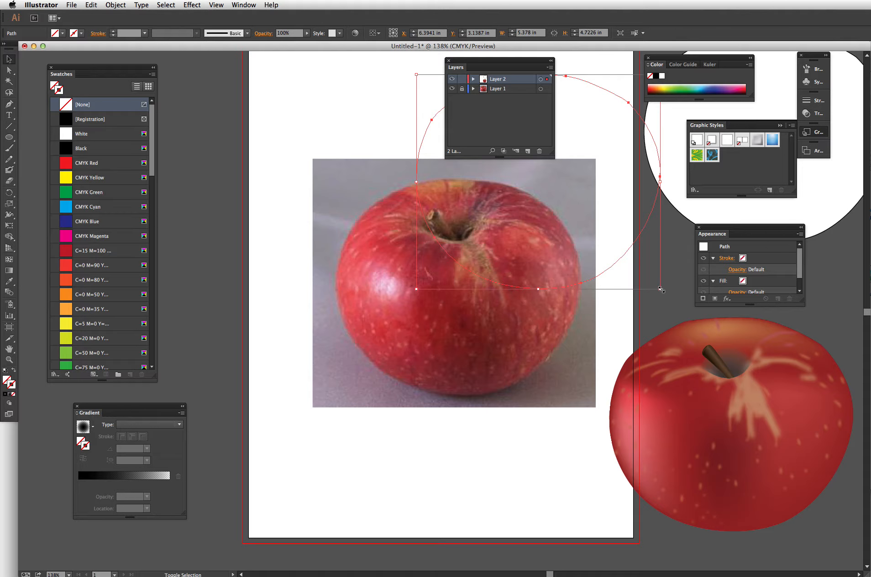
drag(661, 289, 514, 212)
drag(507, 63, 628, 67)
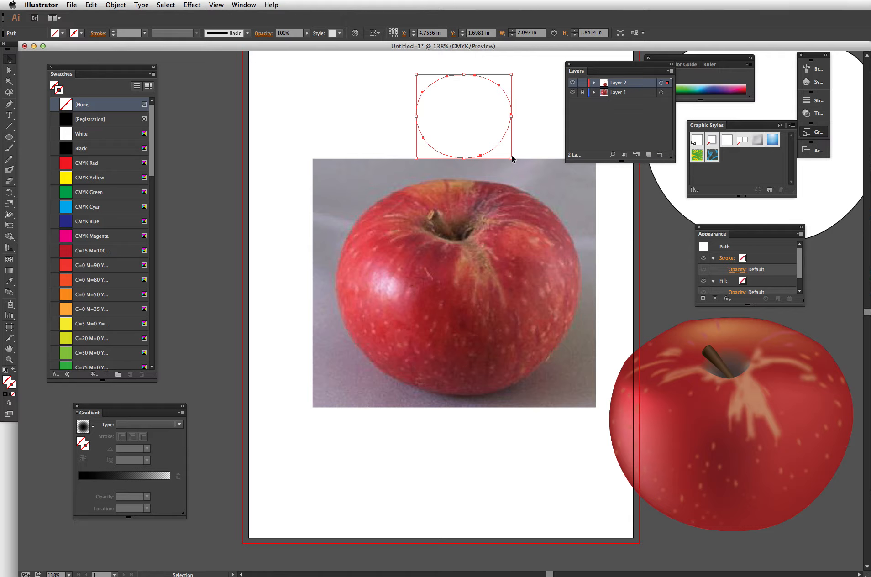
drag(512, 158, 432, 127)
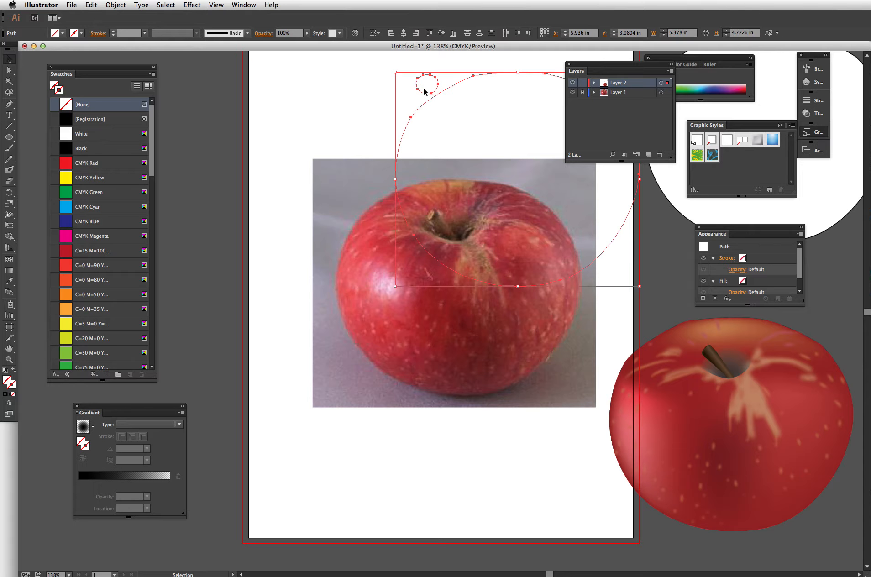
click(385, 110)
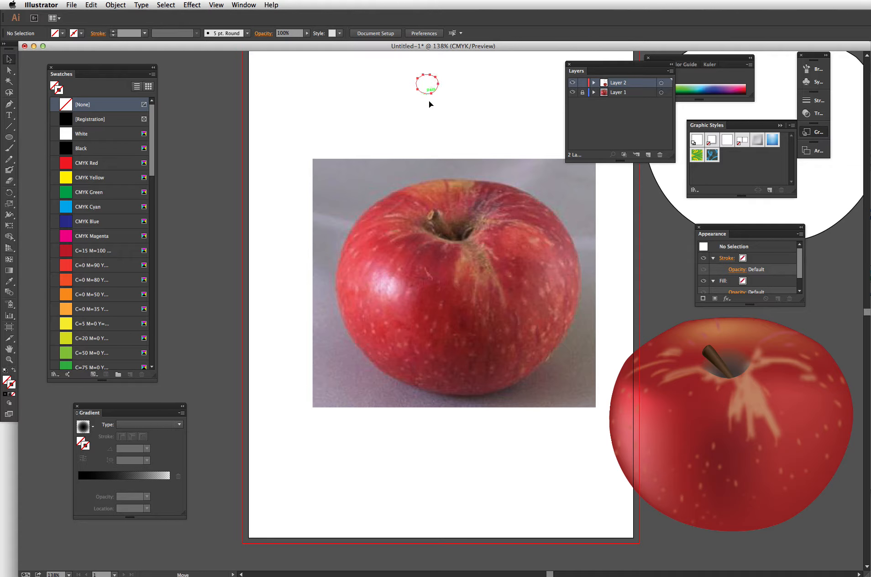
- Move the small circle onto the top of the apple and give the shapes the default black stroke
drag(425, 92, 439, 186)
drag(381, 108, 475, 223)
click(7, 393)
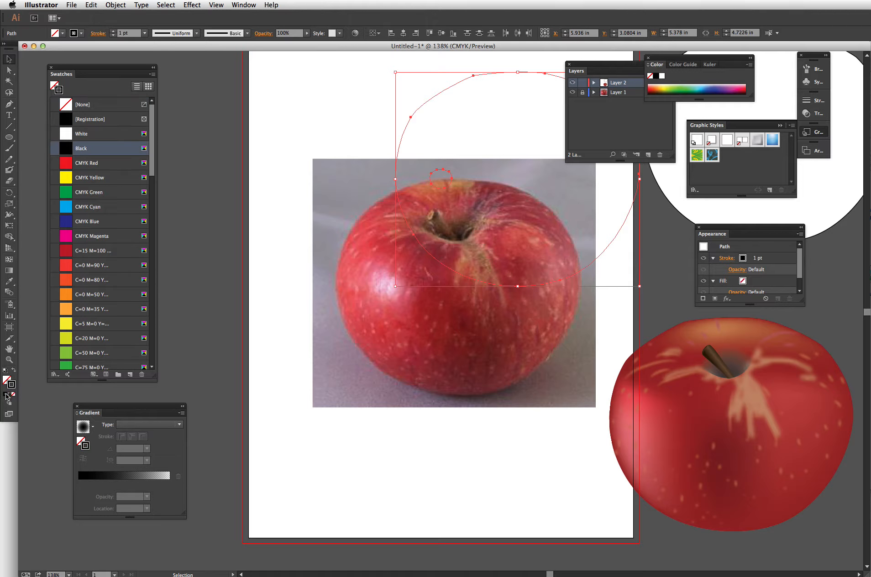
click(278, 136)
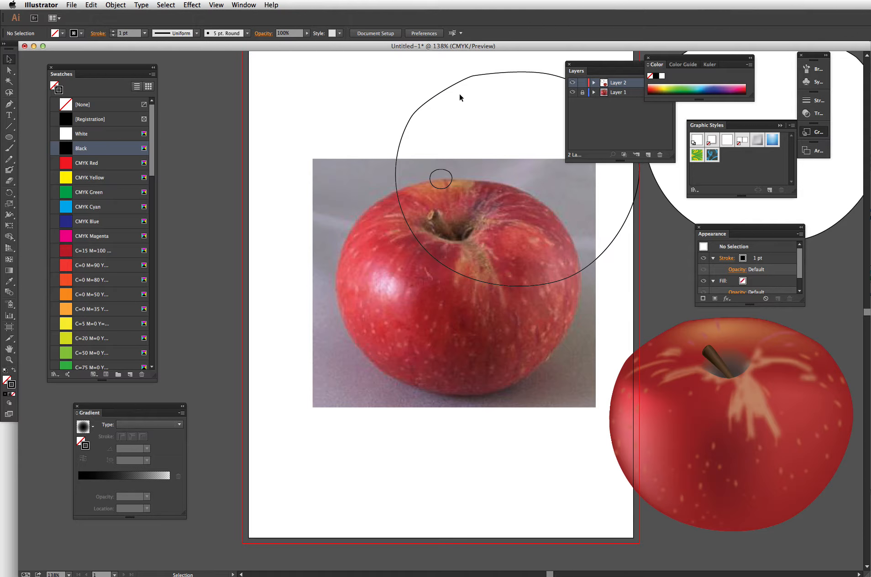
- Move the small circle onto the apple's highlight spot on the photo's left side
drag(460, 83, 390, 276)
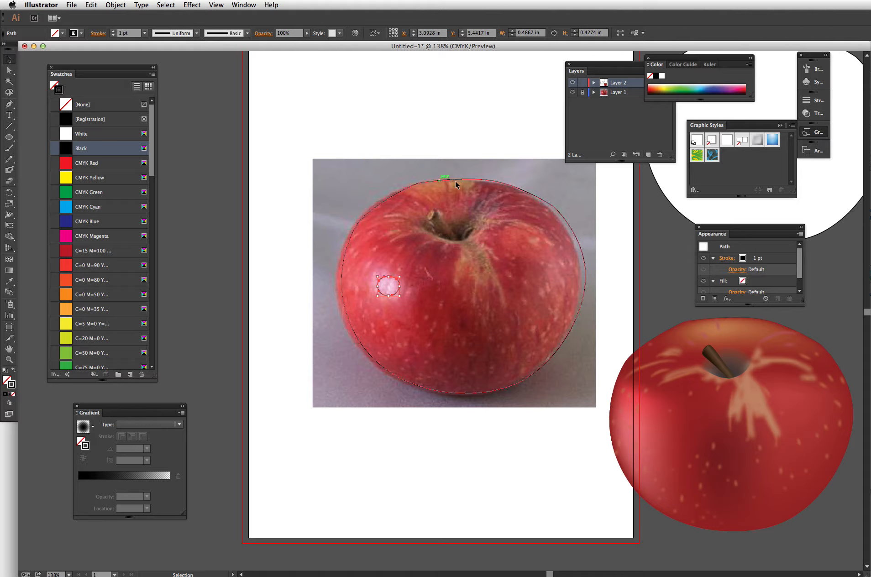
click(549, 204)
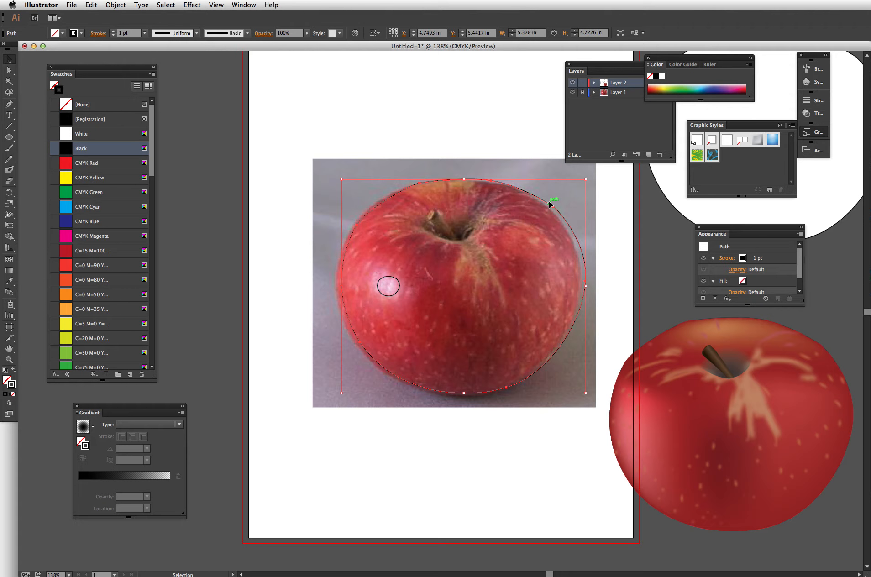
click(445, 135)
- Give the small highlight circle a white fill with no stroke
click(379, 285)
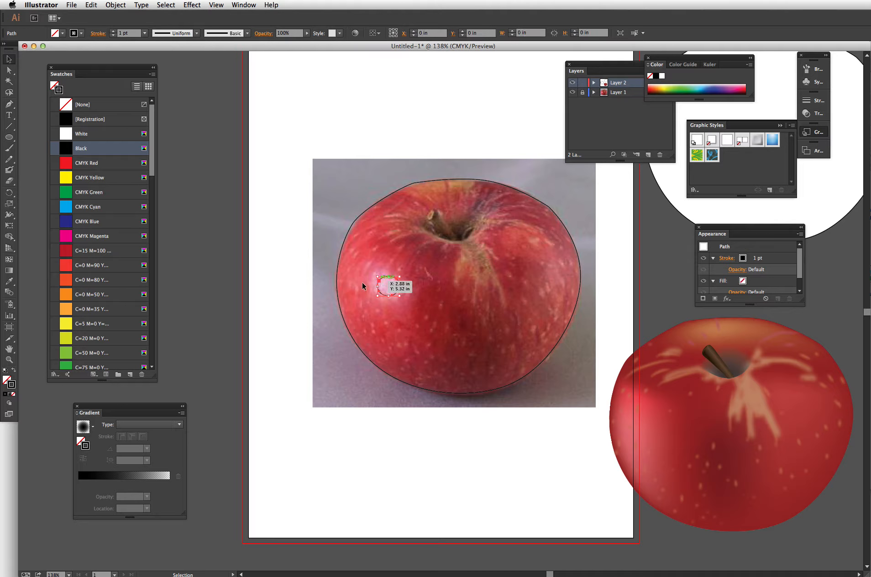
click(14, 371)
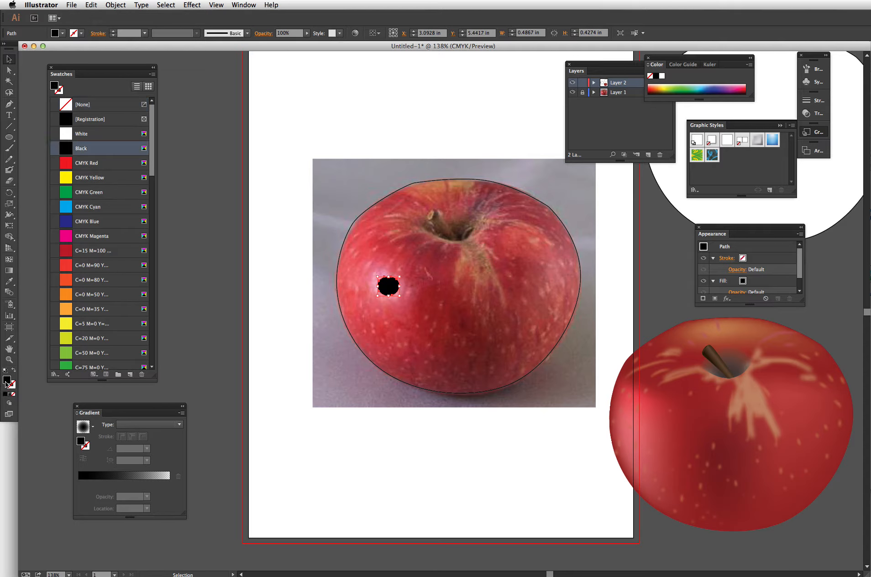
click(81, 134)
click(401, 185)
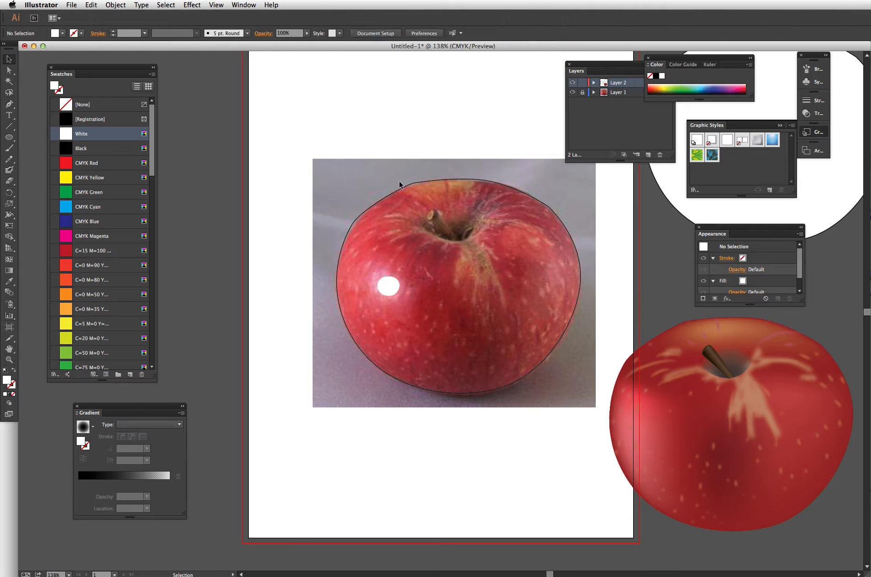
click(407, 186)
click(14, 393)
click(287, 203)
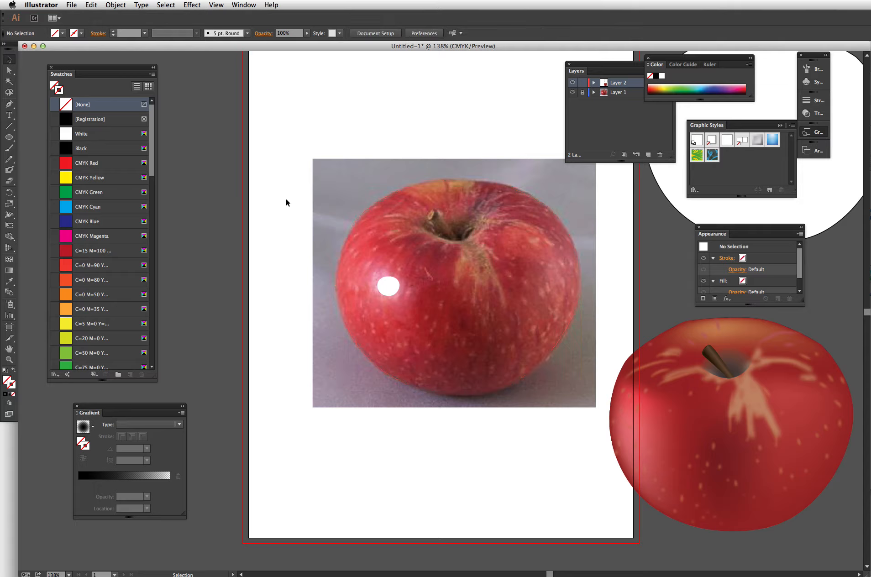
- Try to blend the highlight circle with the apple outline using the Blend tool set to Smooth Color
click(9, 294)
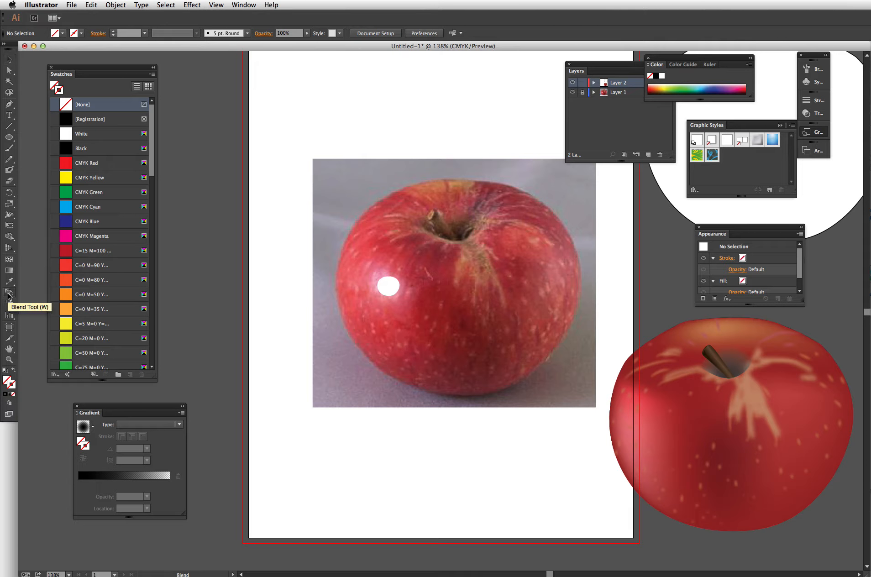
double_click(9, 296)
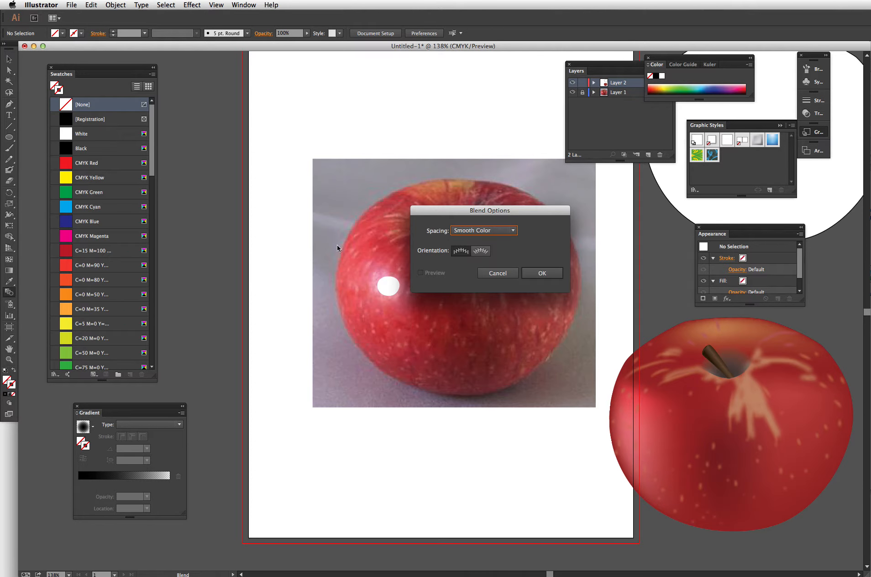
key(Return)
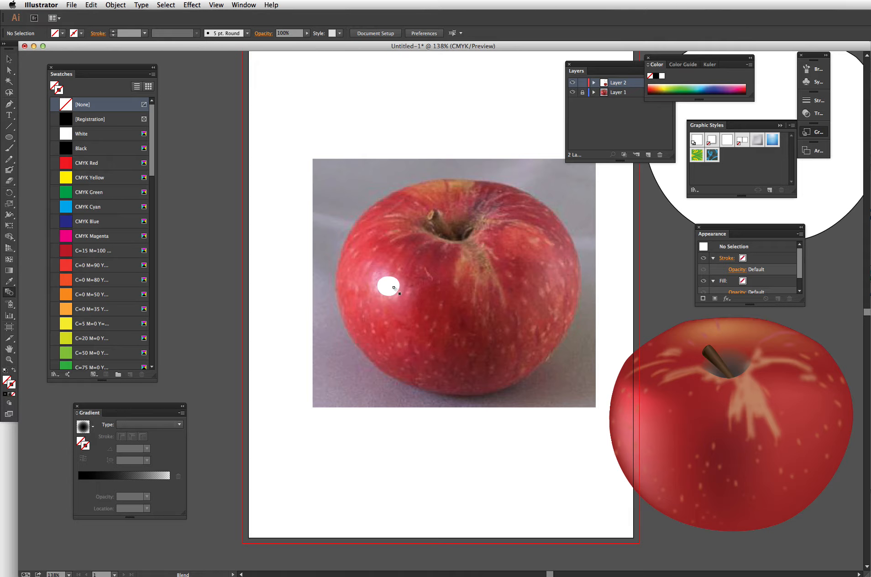
click(396, 193)
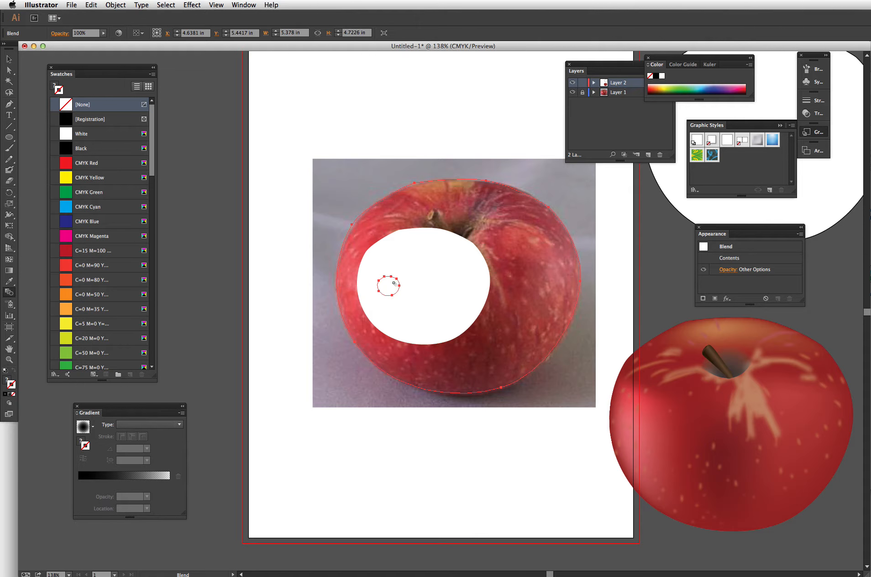
key(super+shift+a)
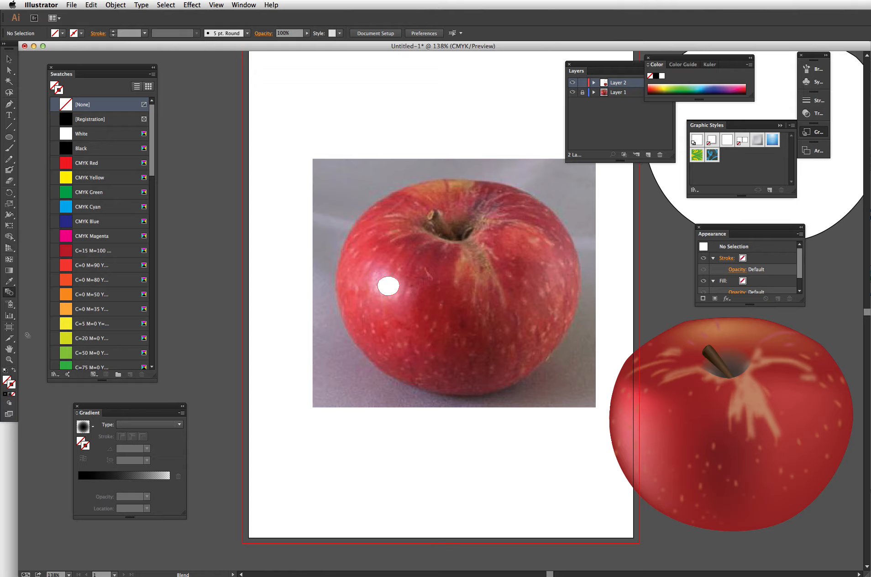
double_click(9, 293)
click(467, 231)
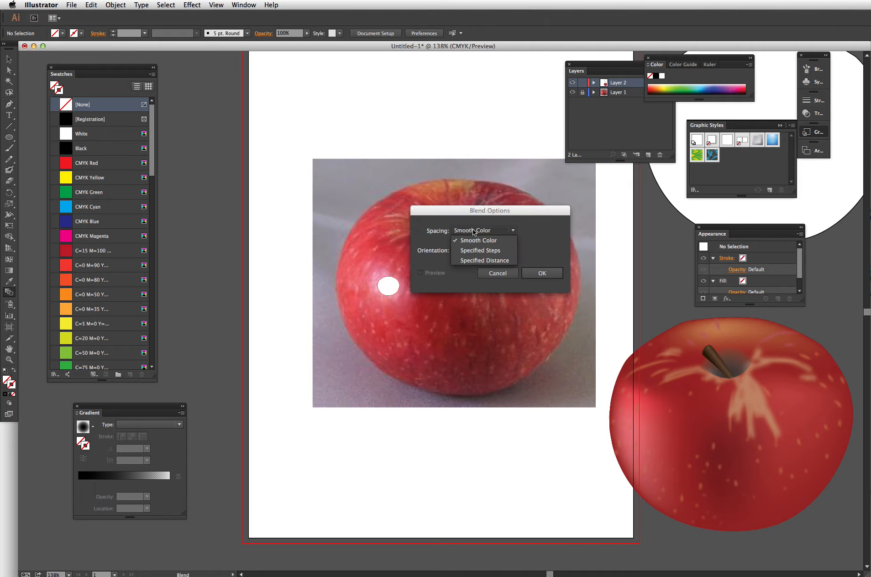
click(475, 240)
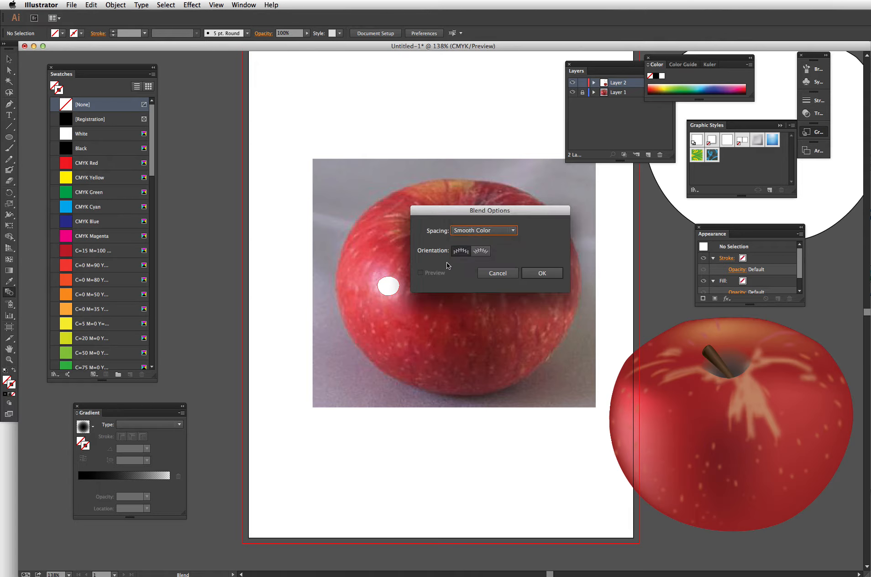
click(485, 252)
click(497, 273)
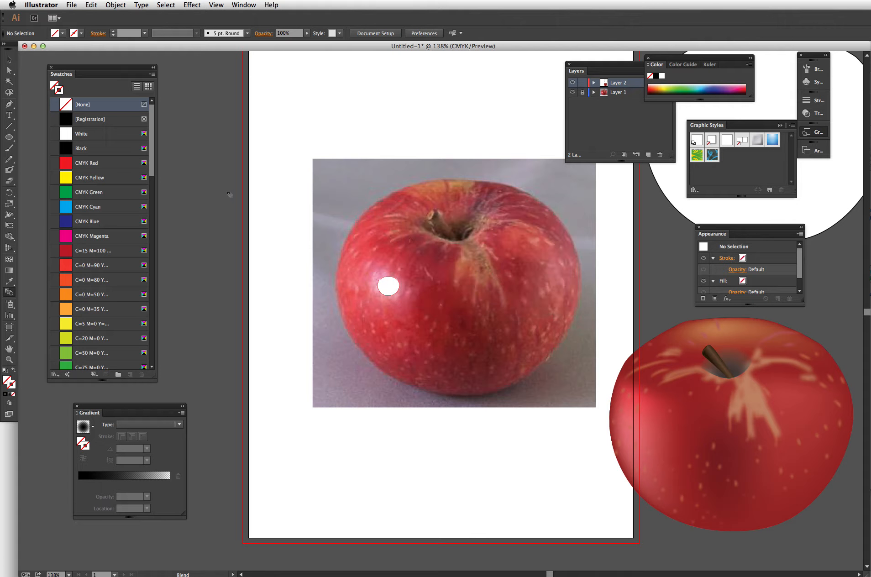
- Try to blend all the shapes with the Make Blend command and undo it
click(9, 60)
key(super+a)
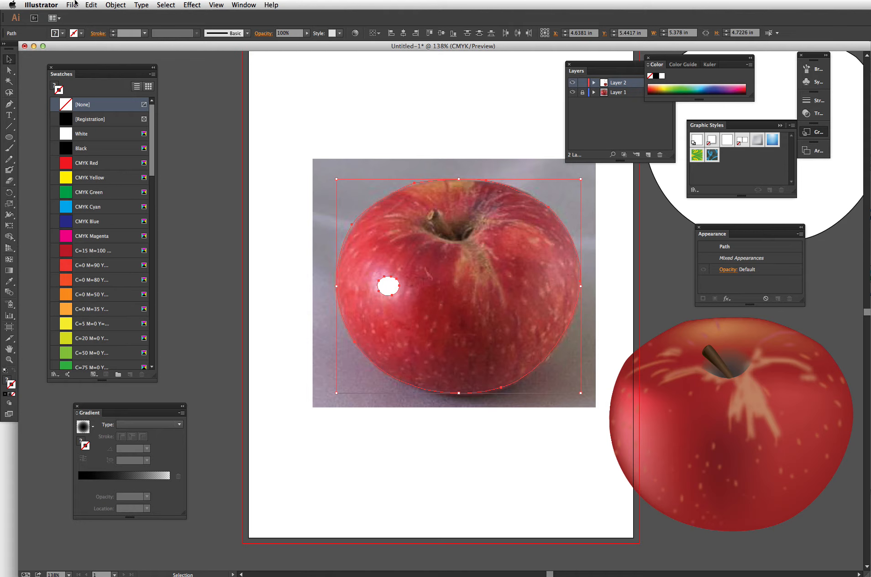
click(91, 5)
mouse_move(115, 5)
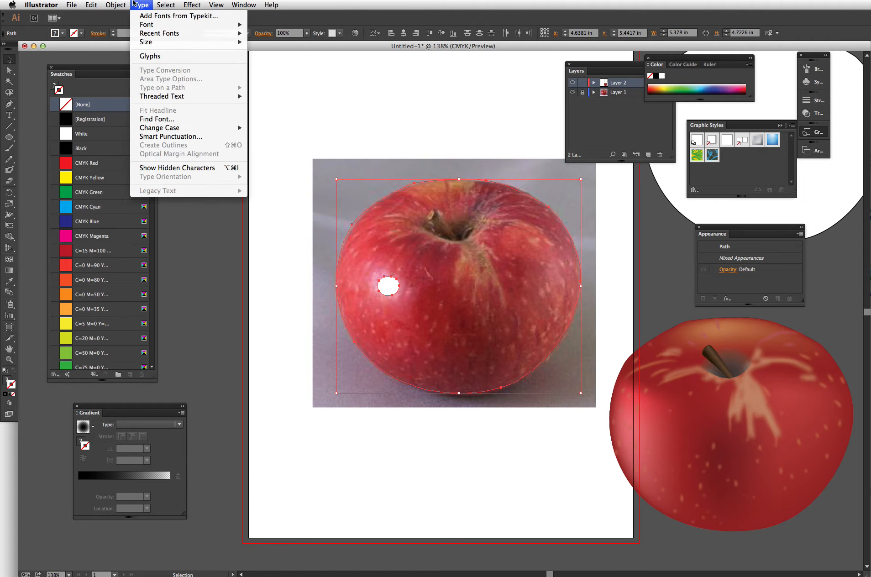
mouse_move(96, 5)
mouse_move(134, 6)
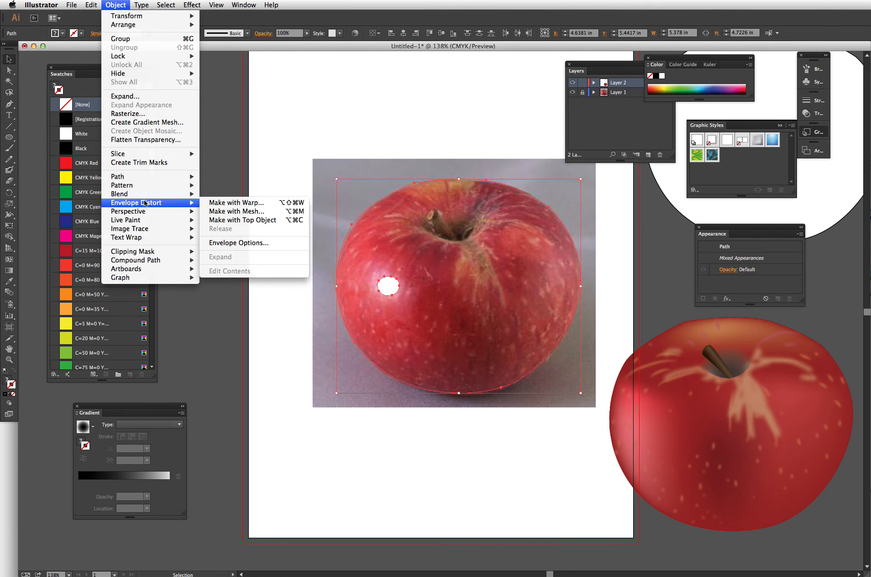
mouse_move(172, 196)
click(216, 196)
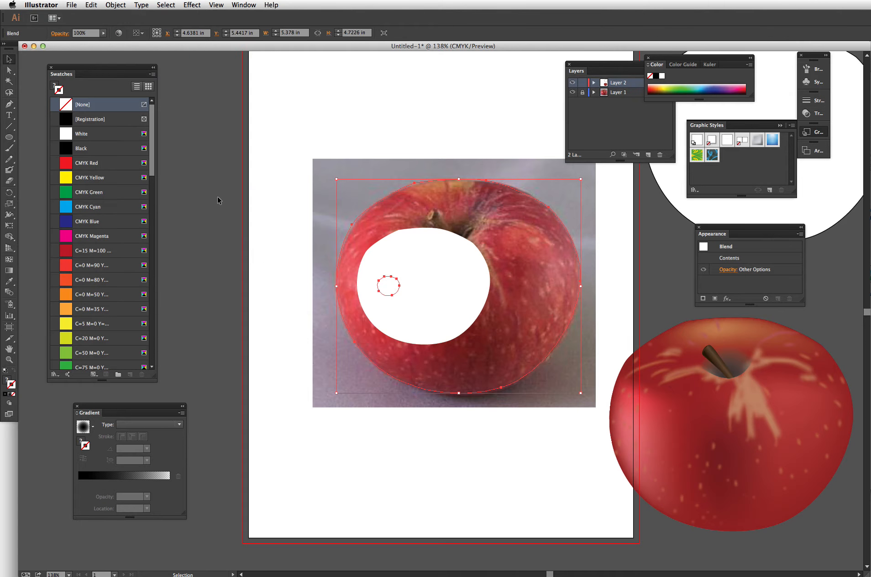
click(274, 244)
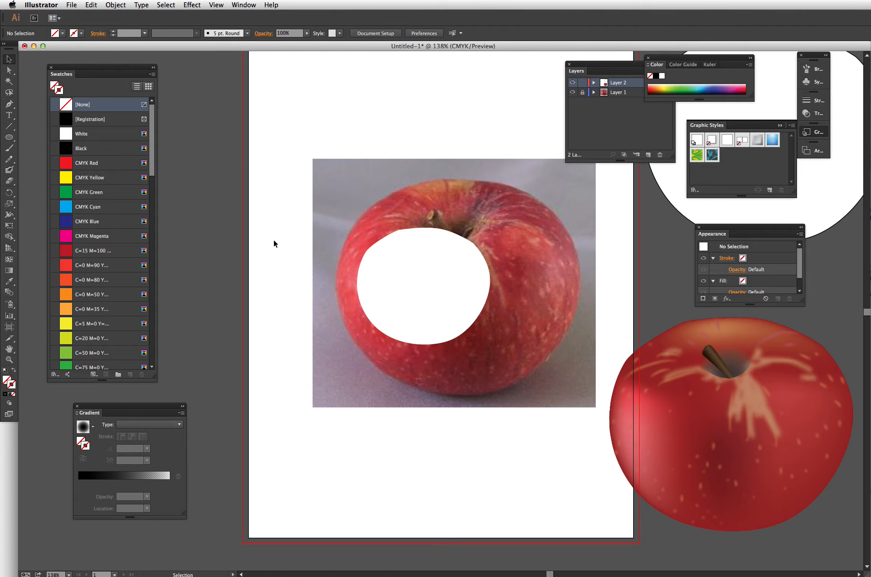
key(super+z)
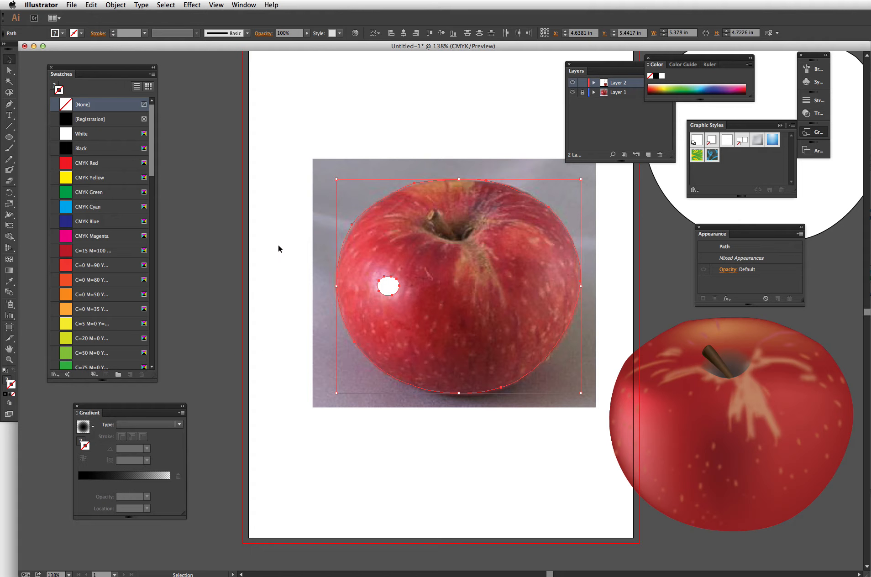
- Fill the apple outline with red sampled from the edge of the vector apple
click(368, 206)
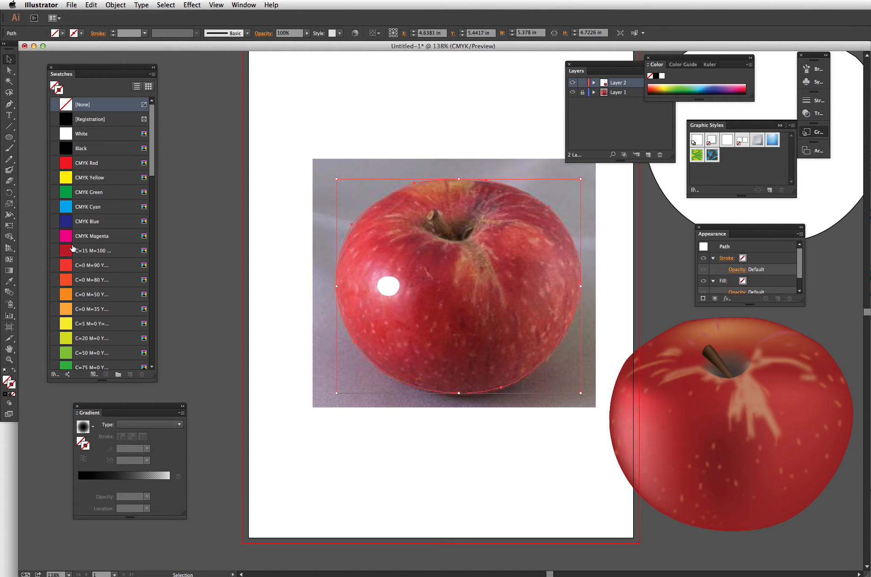
click(7, 379)
click(65, 253)
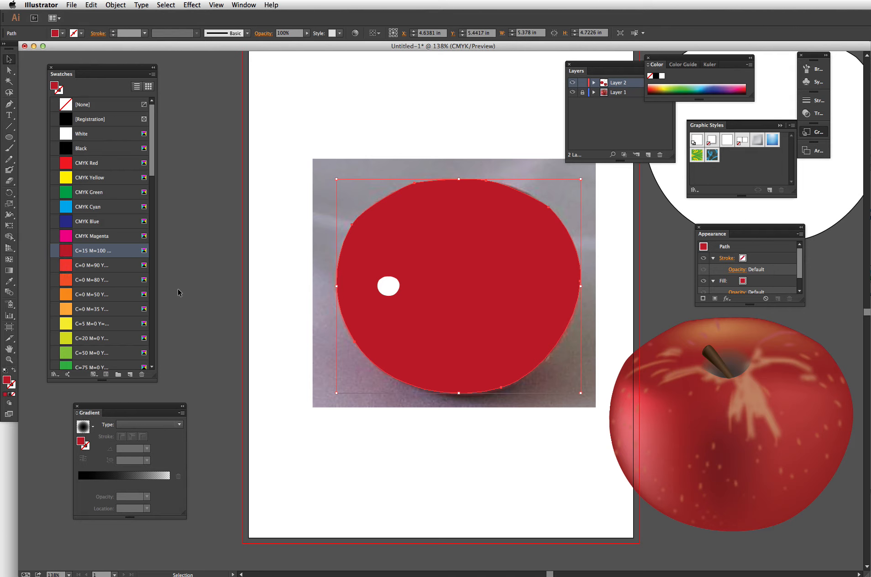
key(i)
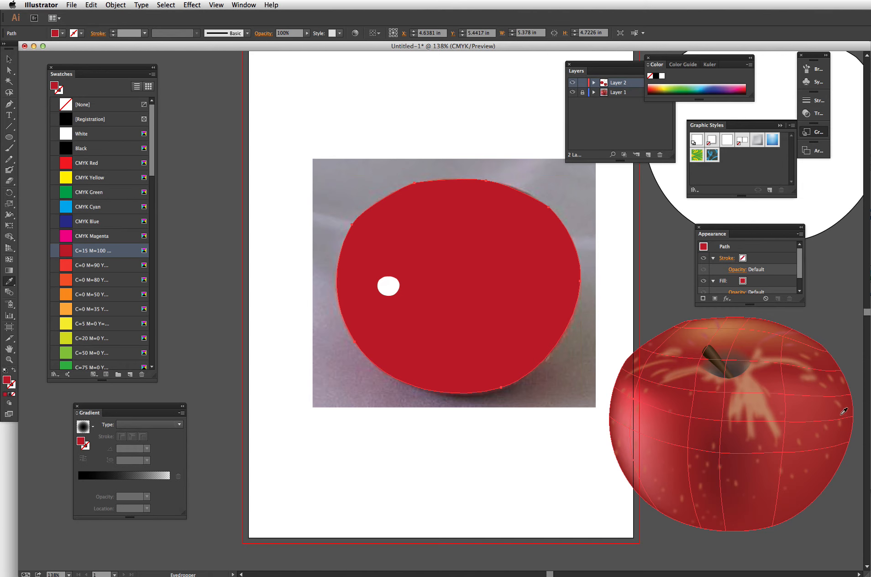
click(834, 365)
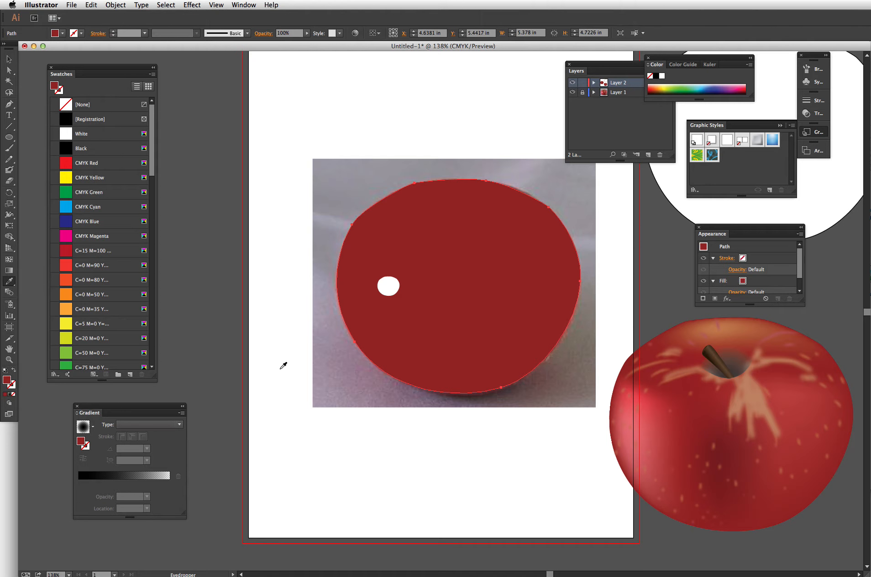
- Set the apple outline's fill opacity to 0%
drag(801, 269, 801, 278)
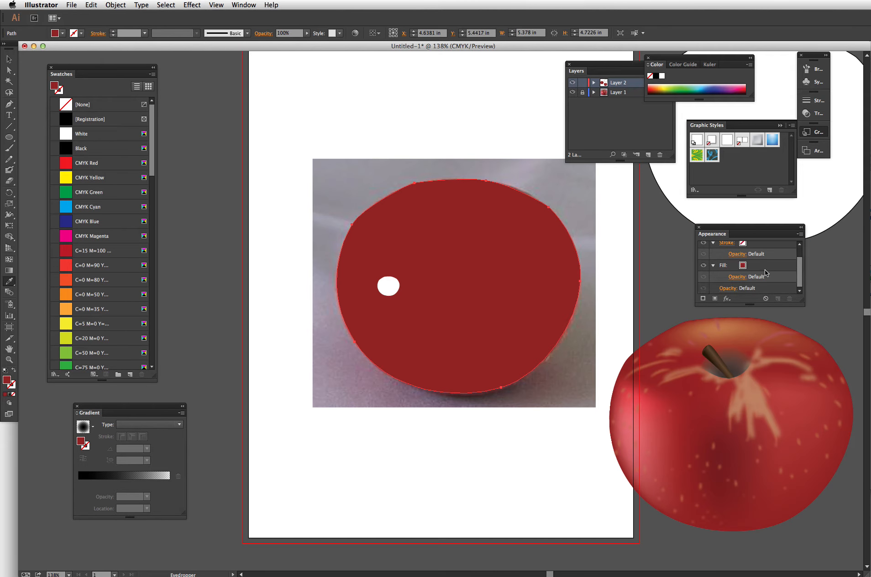
click(738, 278)
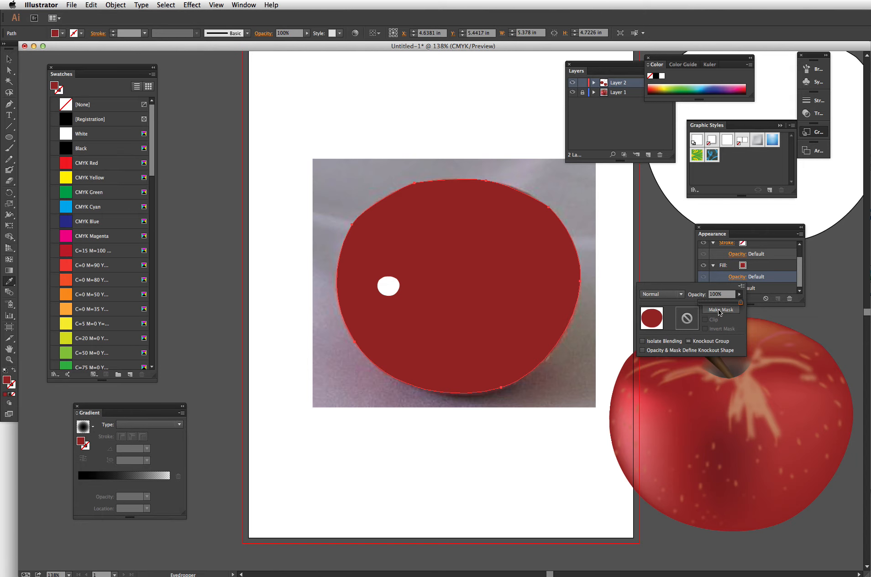
drag(661, 305, 654, 306)
click(8, 58)
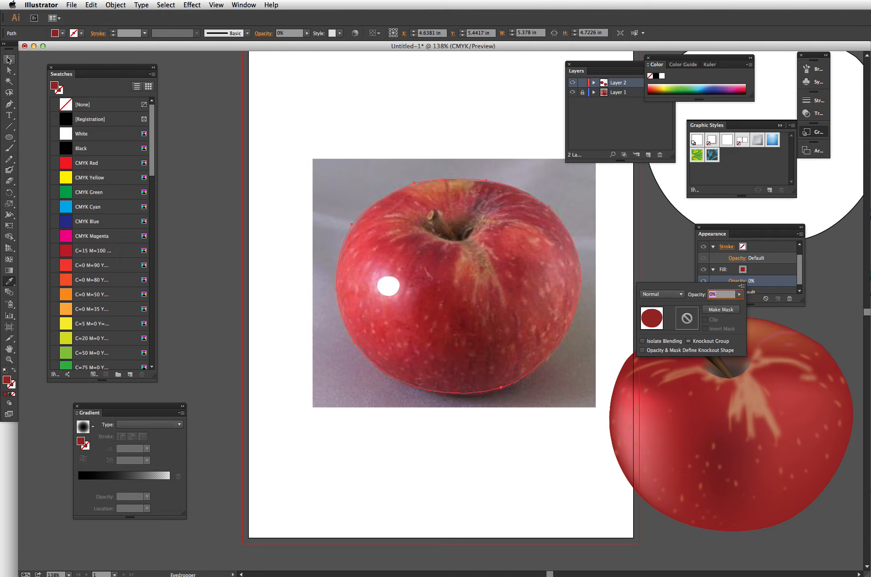
click(291, 177)
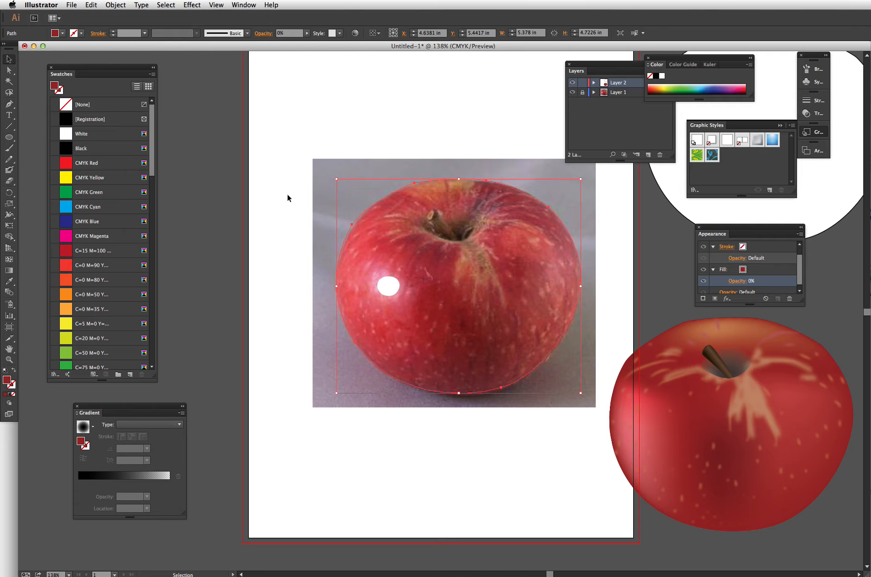
- Try to blend the highlight circle with the transparent outline using Make Blend, then undo it
key(v)
drag(284, 204, 413, 297)
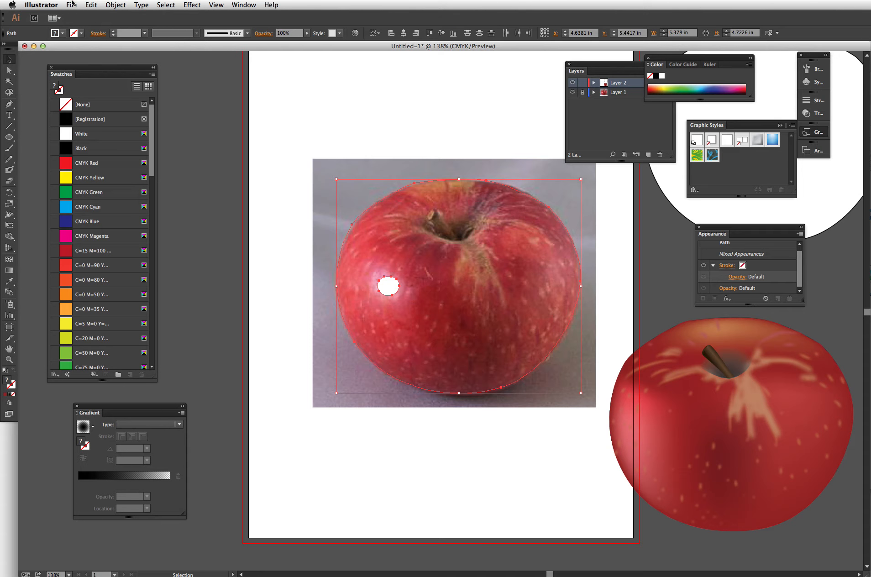
click(116, 4)
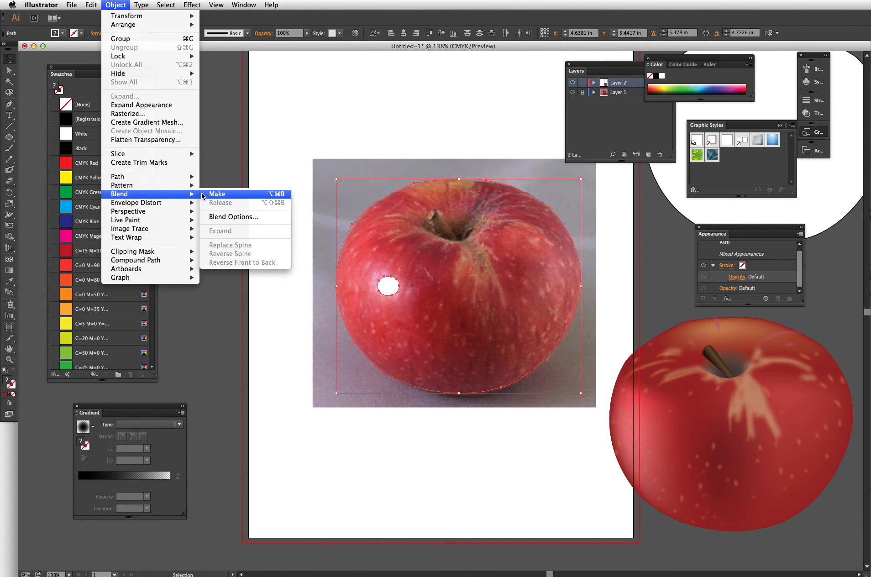
click(216, 195)
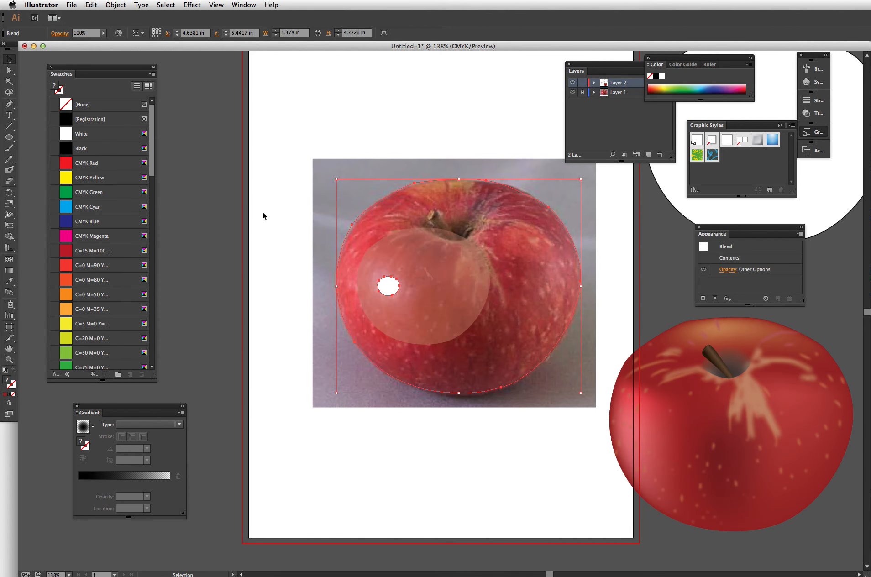
click(293, 231)
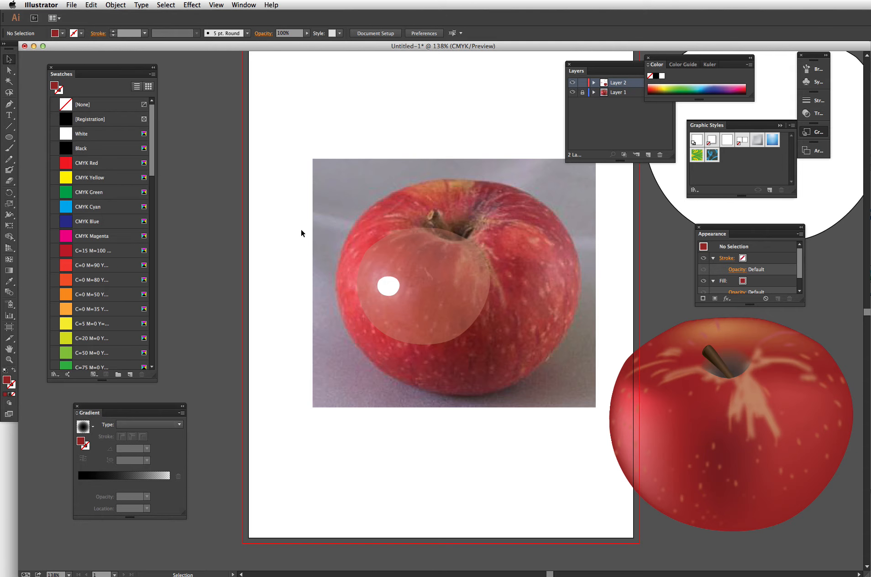
key(super+z)
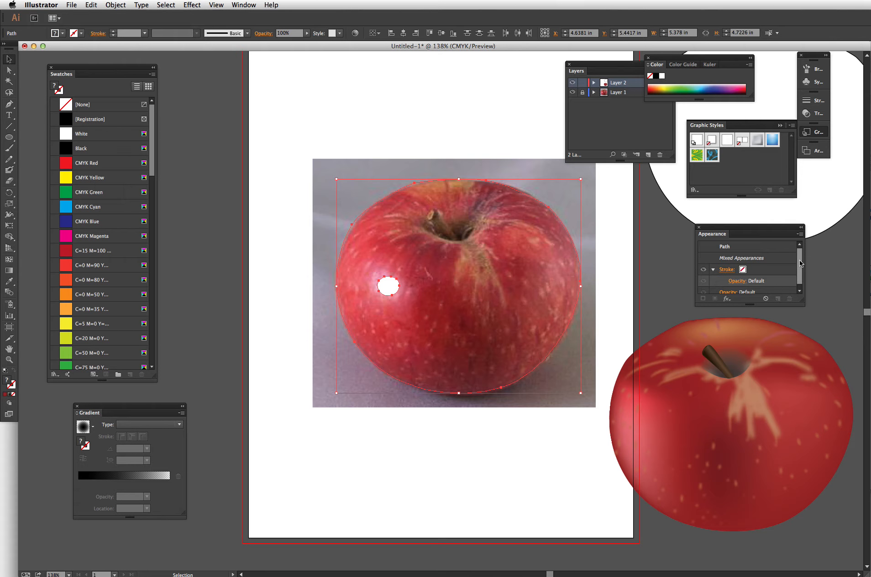
- Select the apple outline alone and inspect its fill opacity settings
scroll(800, 260, down, 1)
click(733, 277)
click(738, 295)
click(502, 162)
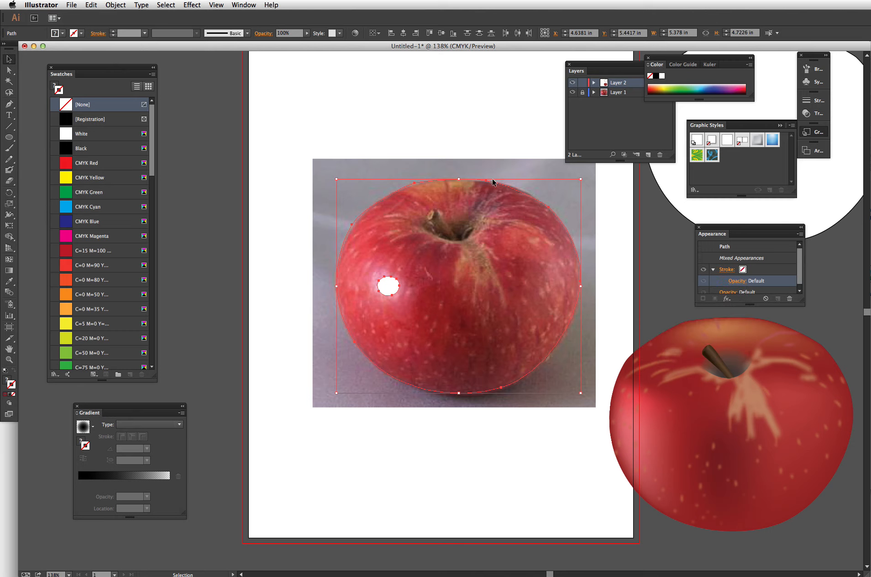
click(490, 137)
click(508, 185)
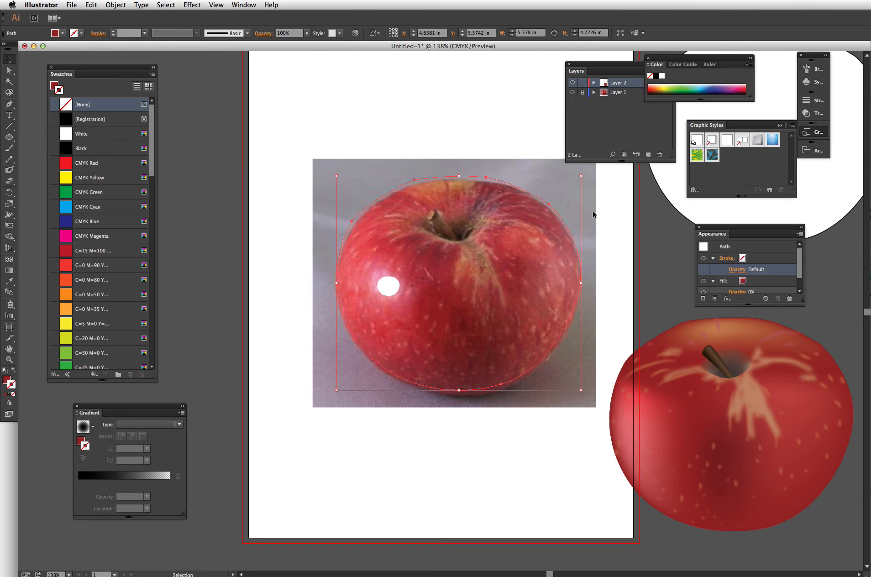
- Set the apple outline's fill opacity back to 100%
click(801, 291)
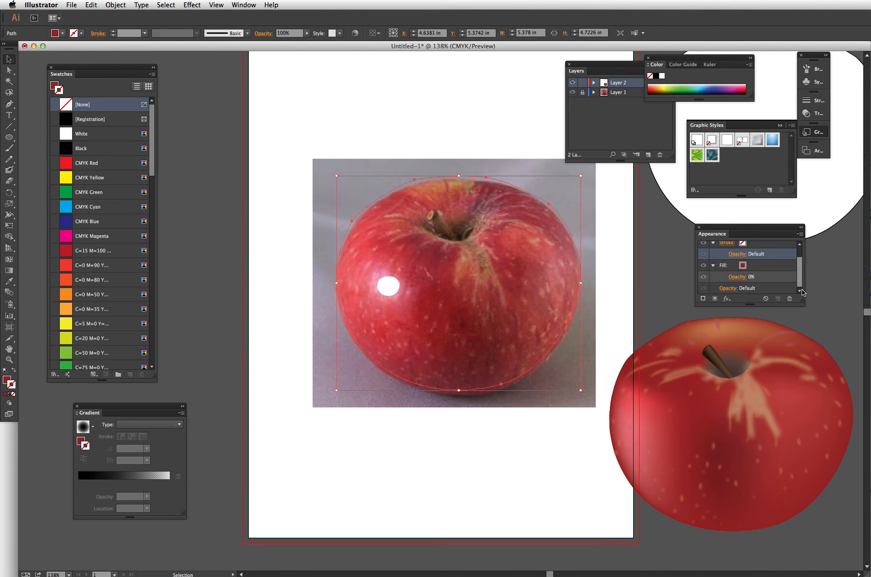
click(739, 277)
click(740, 294)
drag(710, 303, 742, 303)
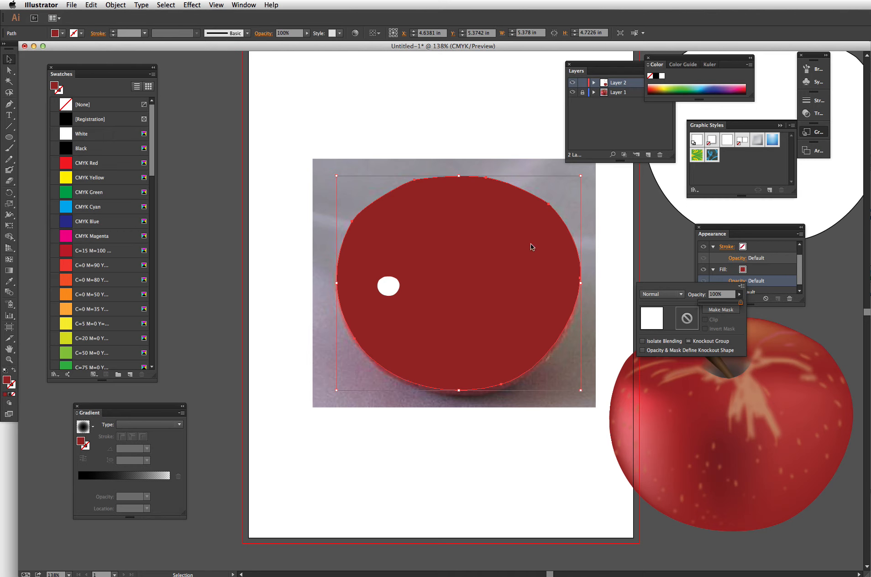
click(286, 122)
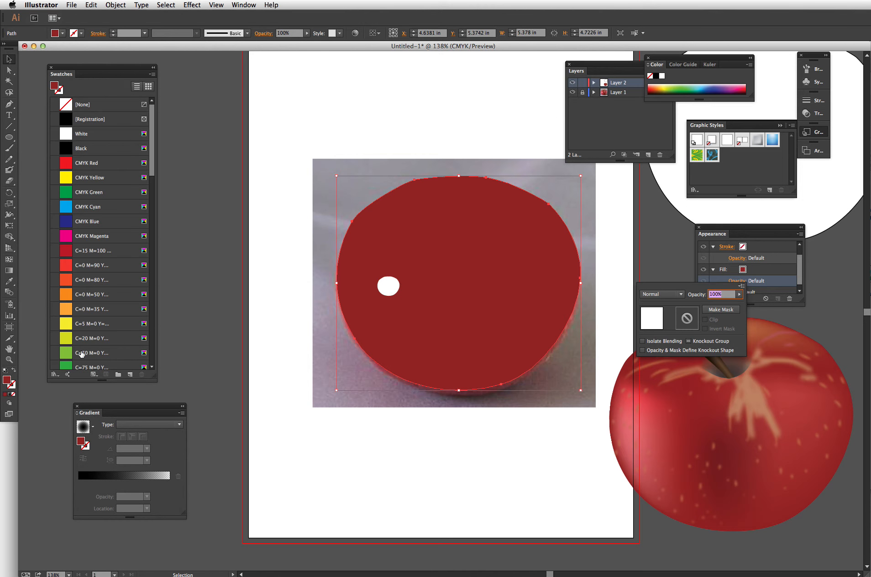
- Blend the white highlight circle with the apple outline using the Blend tool
click(10, 292)
click(292, 217)
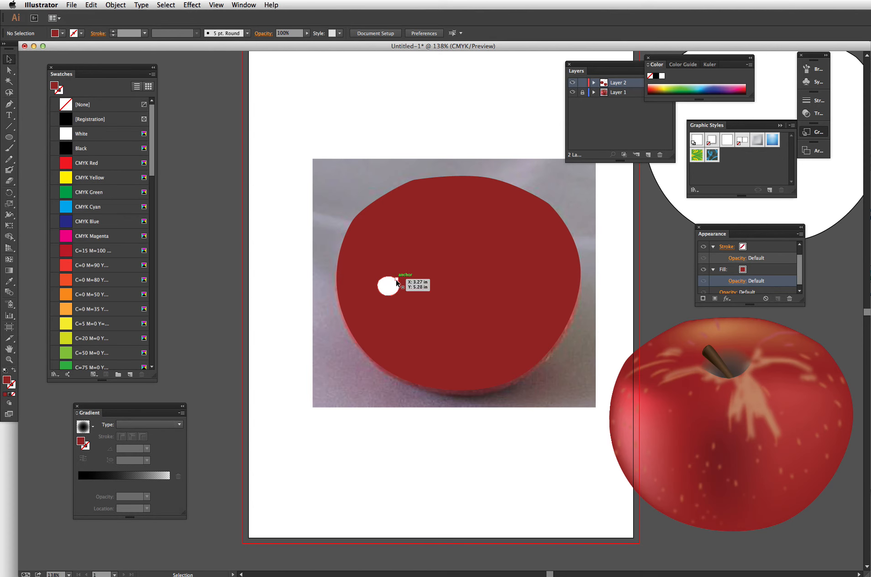
click(397, 282)
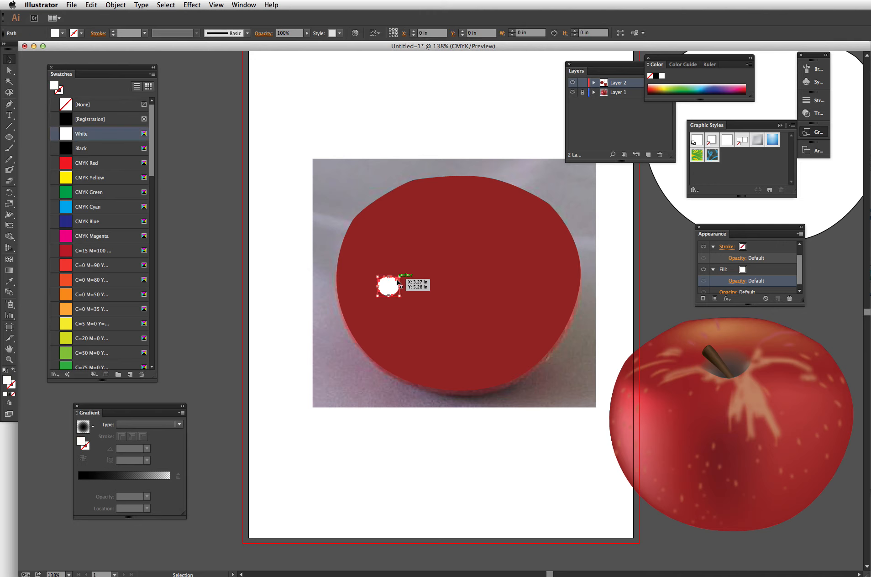
click(565, 226)
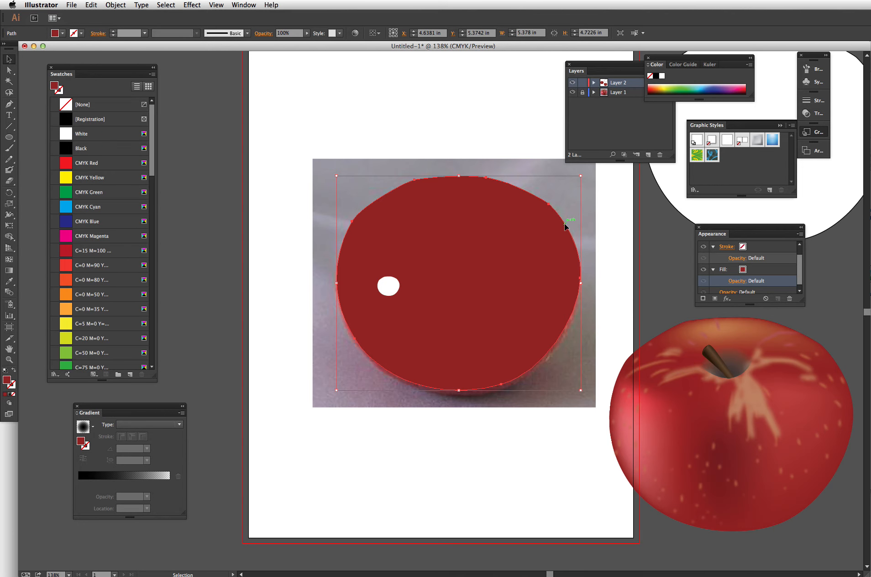
click(9, 292)
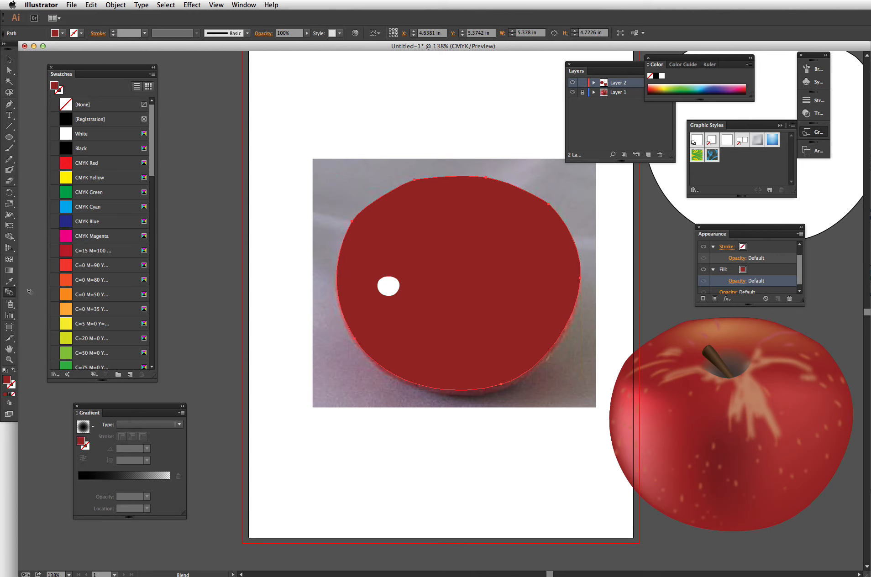
super+click(263, 276)
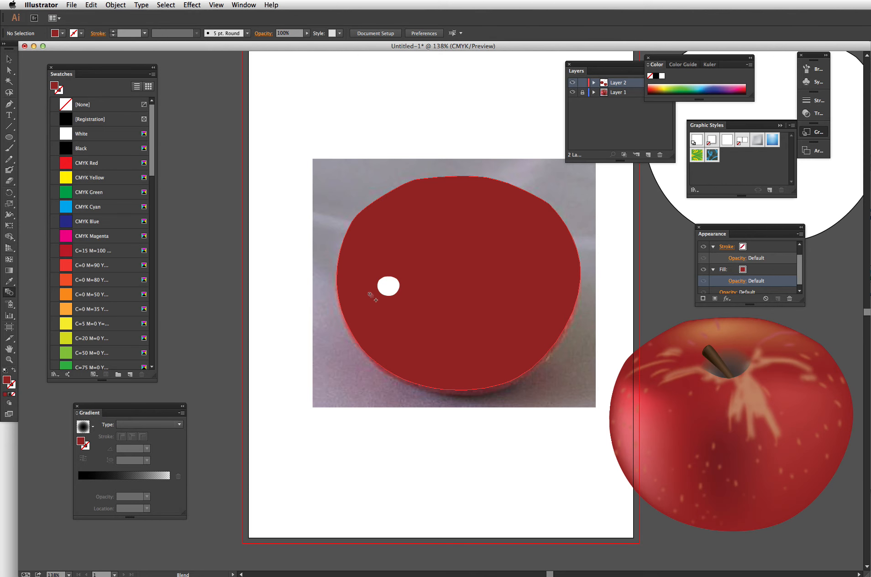
super+click(391, 289)
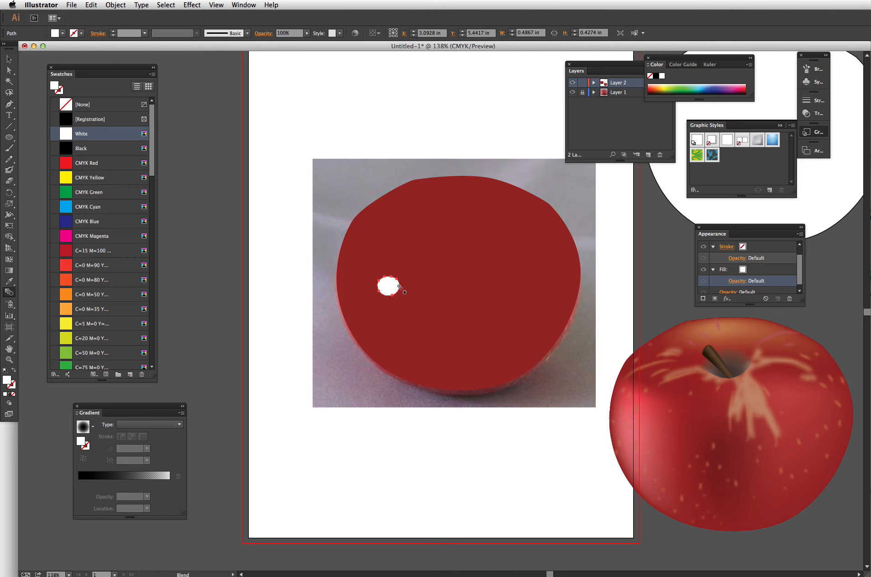
click(574, 242)
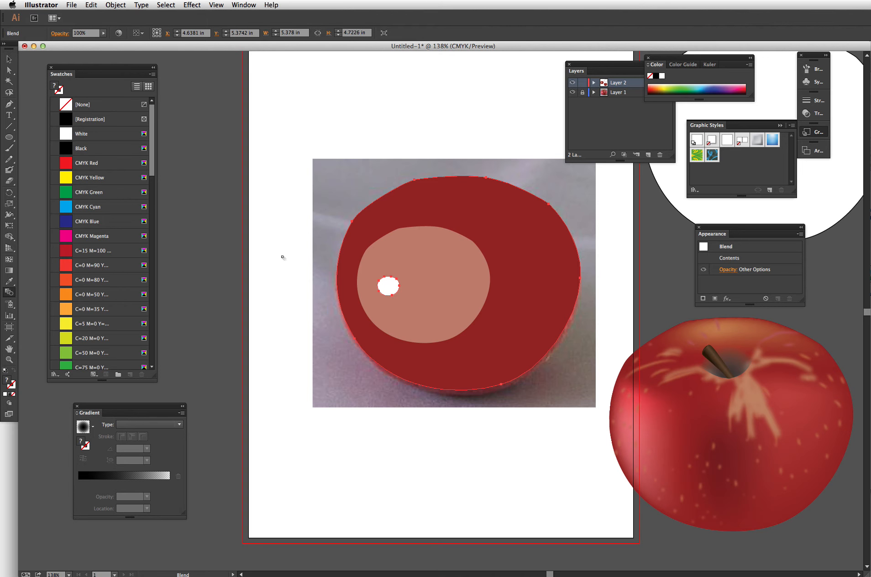
- Open the Blend Options, cancel them, and undo the blend
double_click(9, 292)
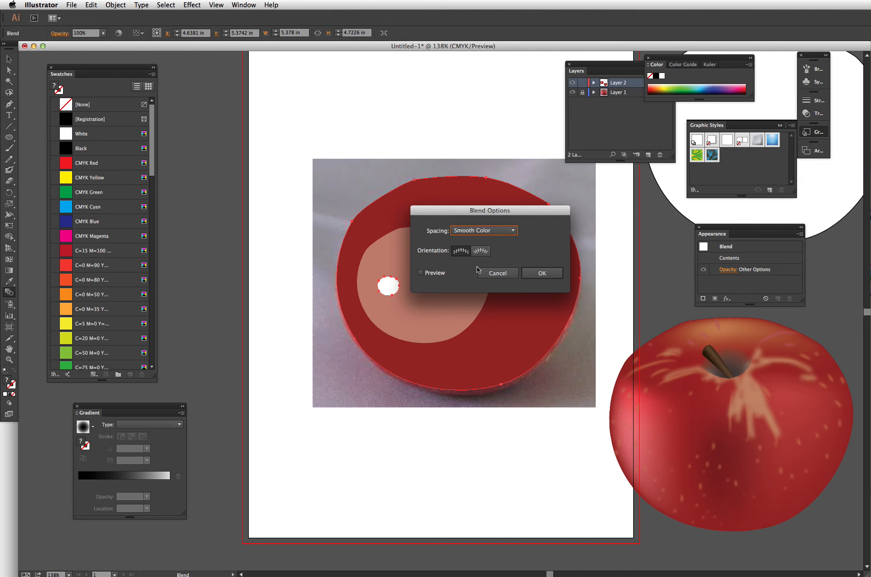
click(496, 272)
key(cmd+z)
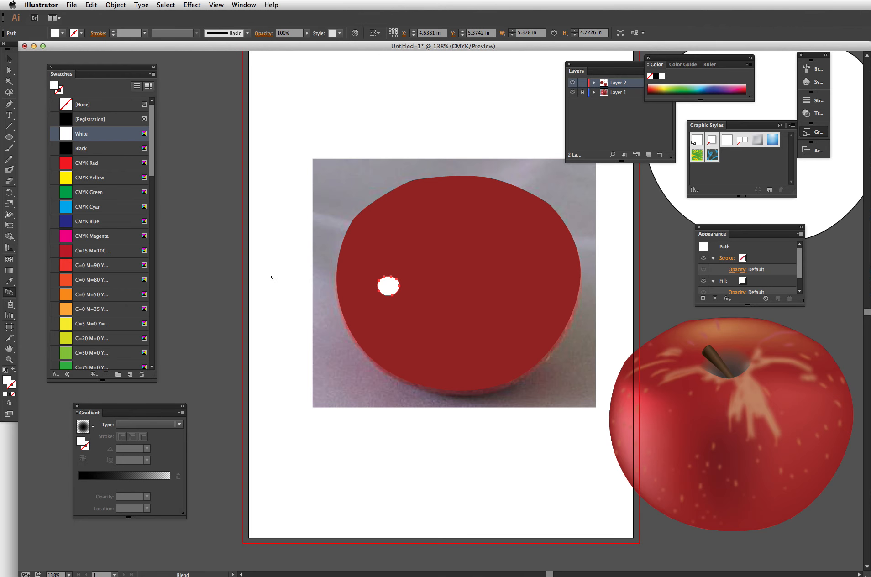
key(cmd+z)
key(super+z)
key(super+z)
key(super+z)
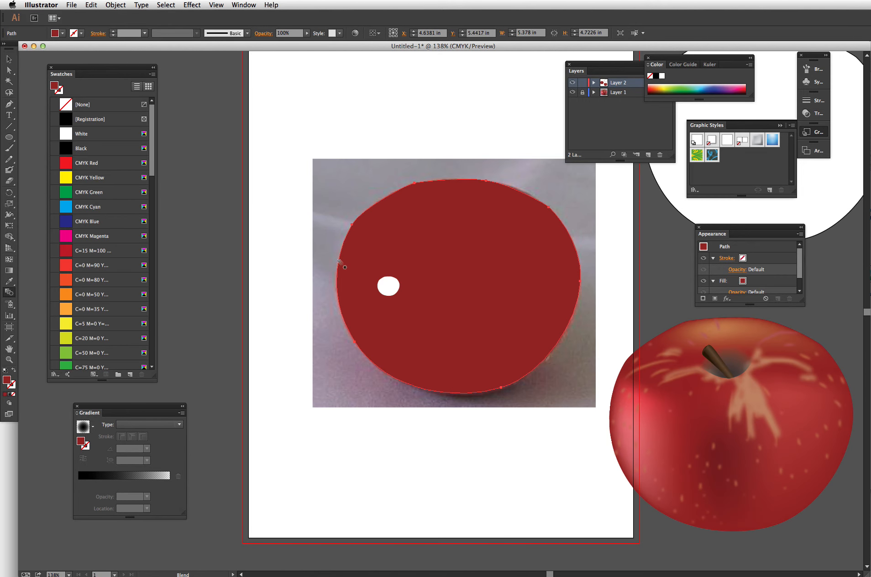
- Delete the white highlight circle and select the apple outline
key(v)
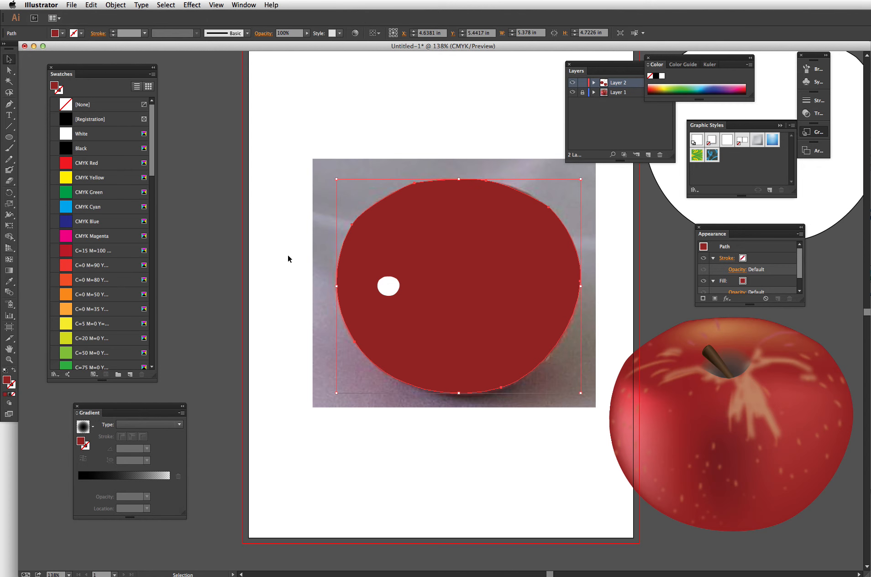
click(390, 284)
key(Delete)
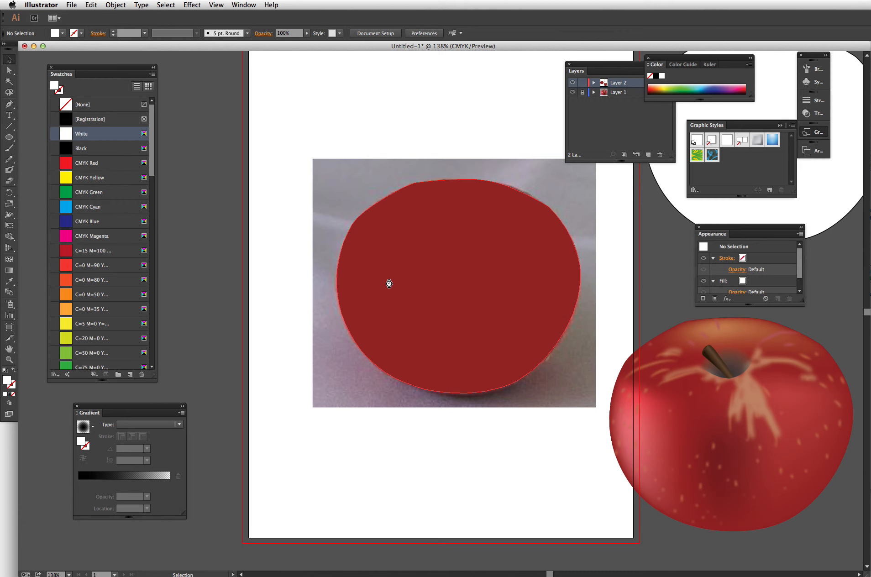
click(389, 284)
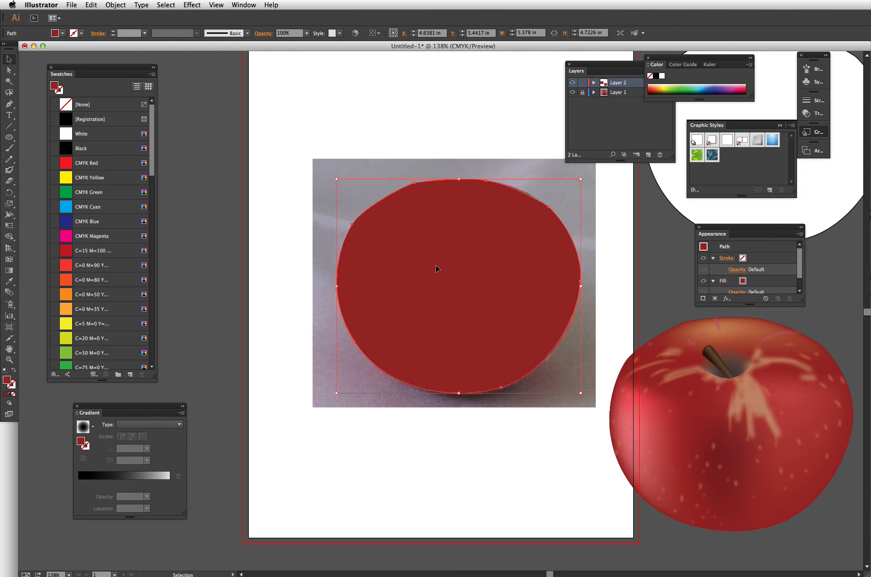
- Delete the apple outline and draw a small white ellipse, about 0.88 × 0.61 in, without stroke on the photo apple's left side
key(Delete)
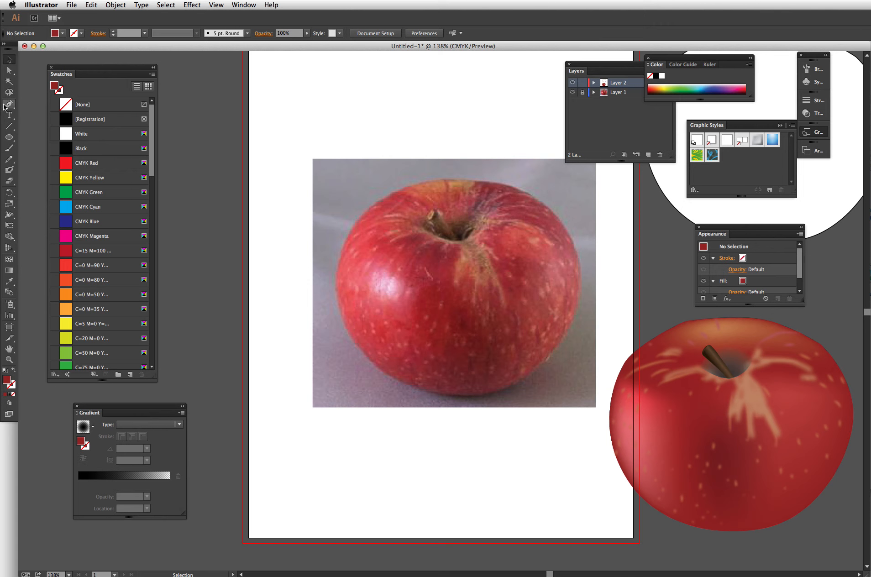
click(9, 137)
drag(367, 273, 403, 301)
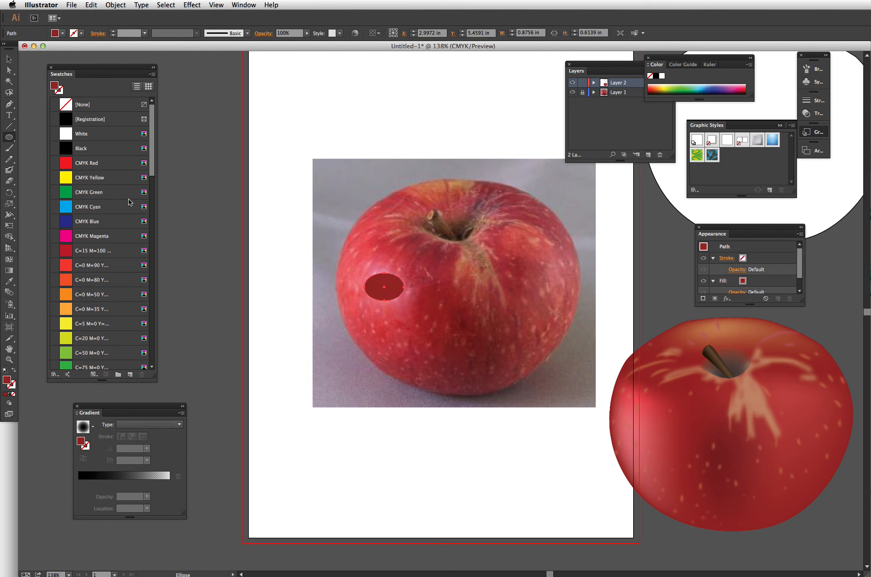
click(5, 371)
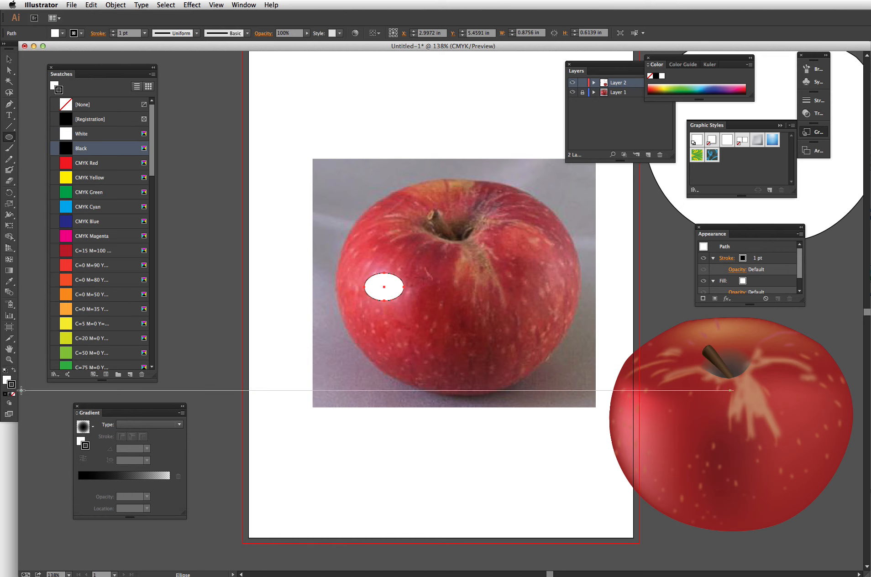
click(14, 394)
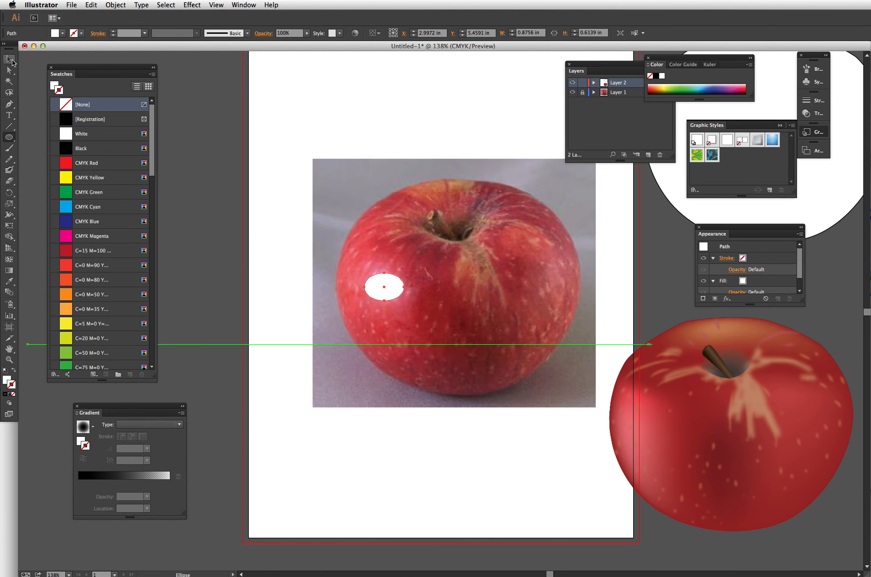
- Apply a Gaussian Blur with a 42.7-pixel radius to the white ellipse
click(9, 59)
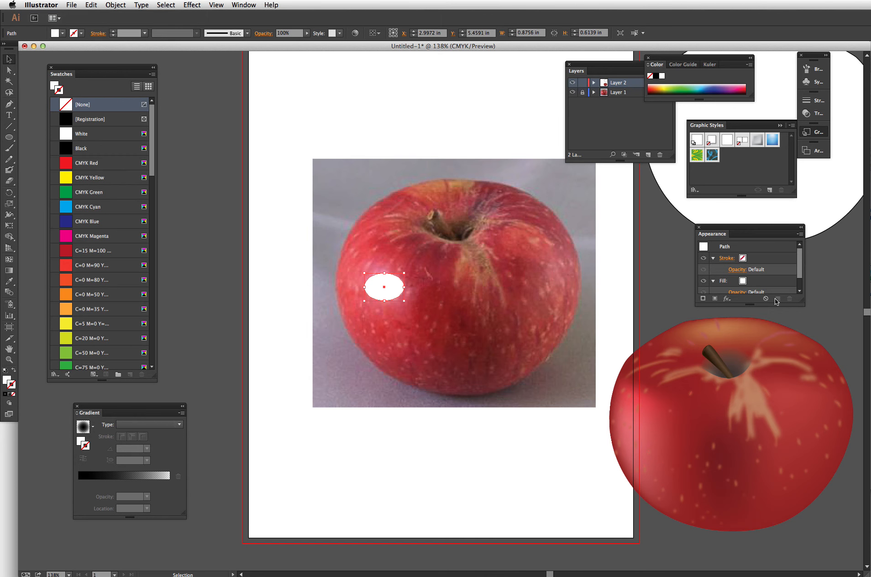
click(727, 298)
mouse_move(771, 435)
click(826, 435)
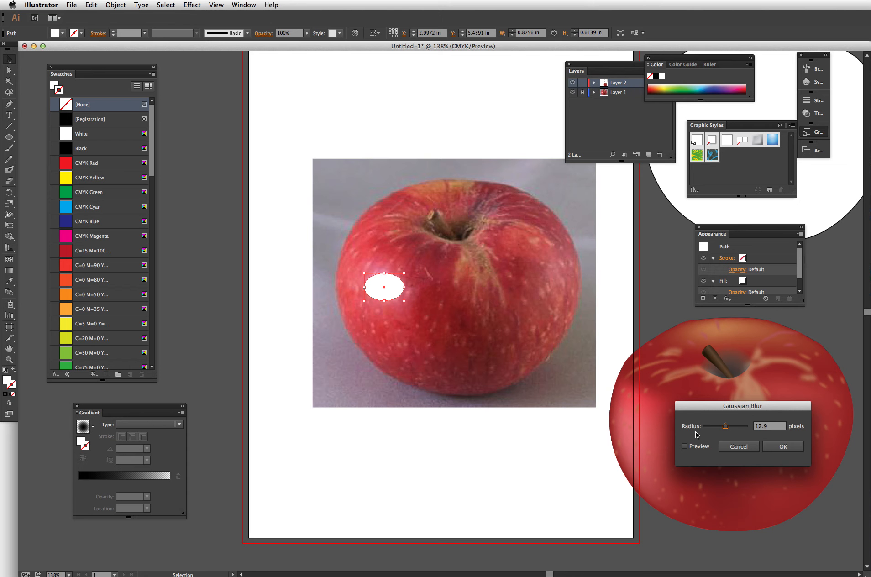
click(694, 447)
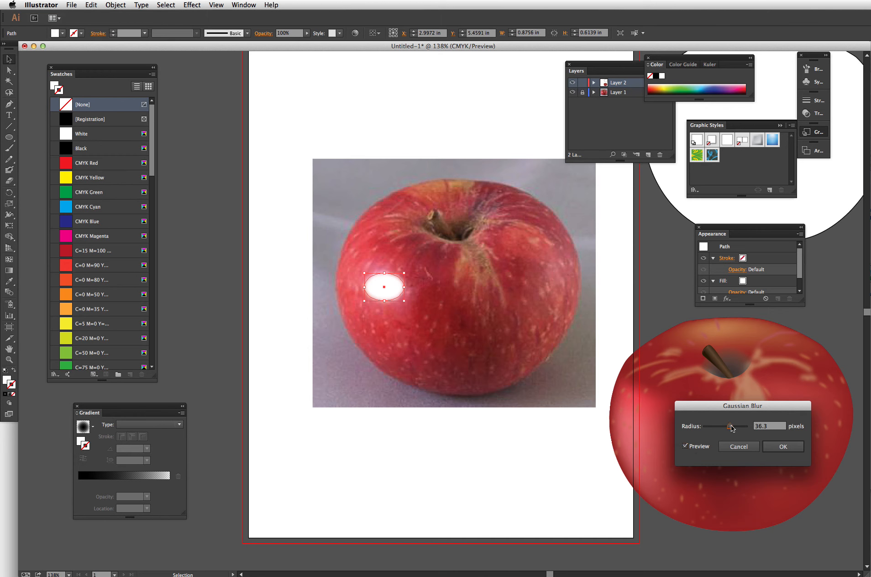
drag(731, 426, 733, 427)
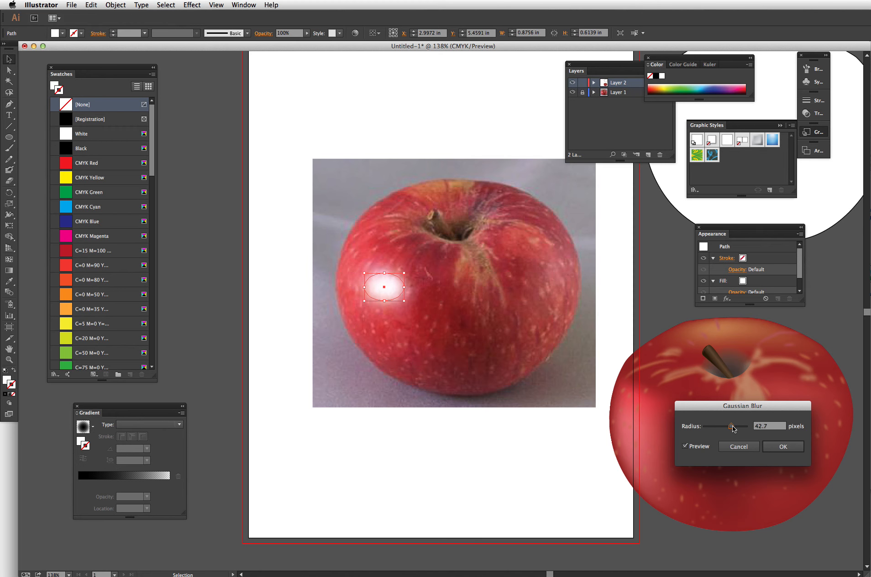
click(783, 447)
- Move the blurred highlight onto the left side of the vector apple
click(323, 281)
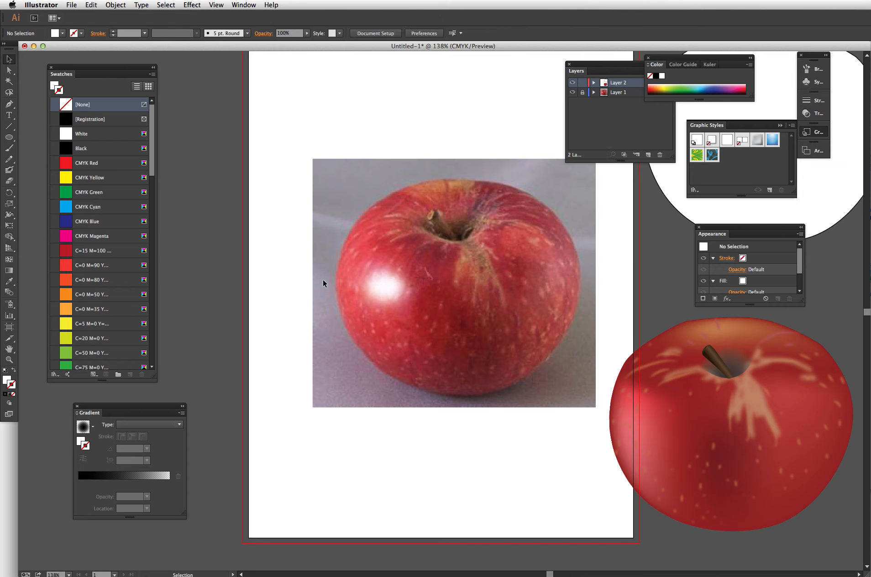
drag(393, 298, 652, 423)
click(512, 471)
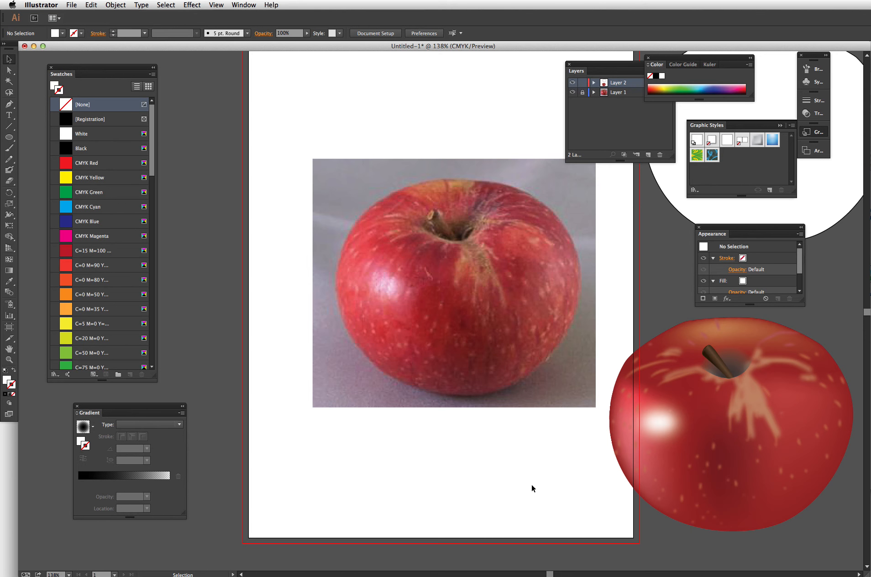
- Draw a tall white ellipse, about 0.5 × 1.17 in, on the photo apple's right edge and apply a 42.7-pixel Gaussian Blur
click(9, 138)
drag(551, 248, 573, 301)
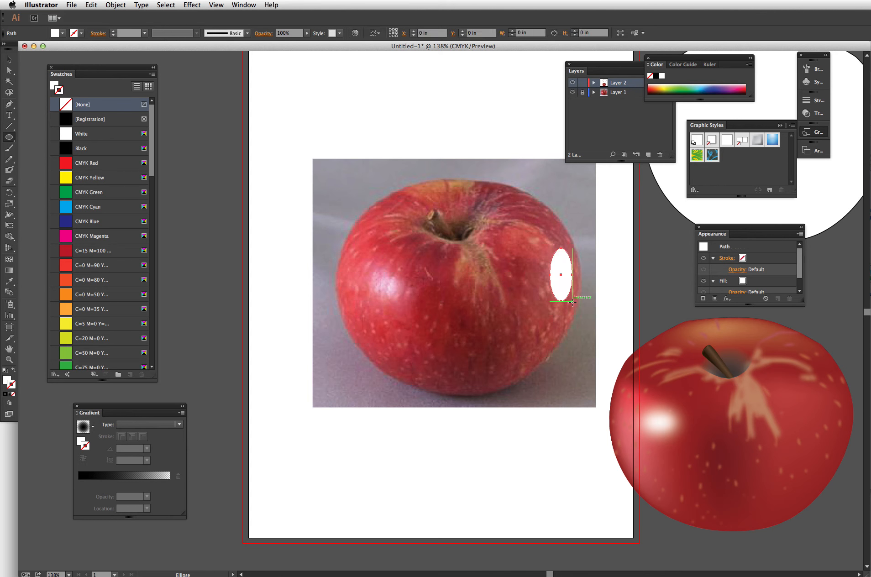
click(727, 298)
mouse_move(758, 434)
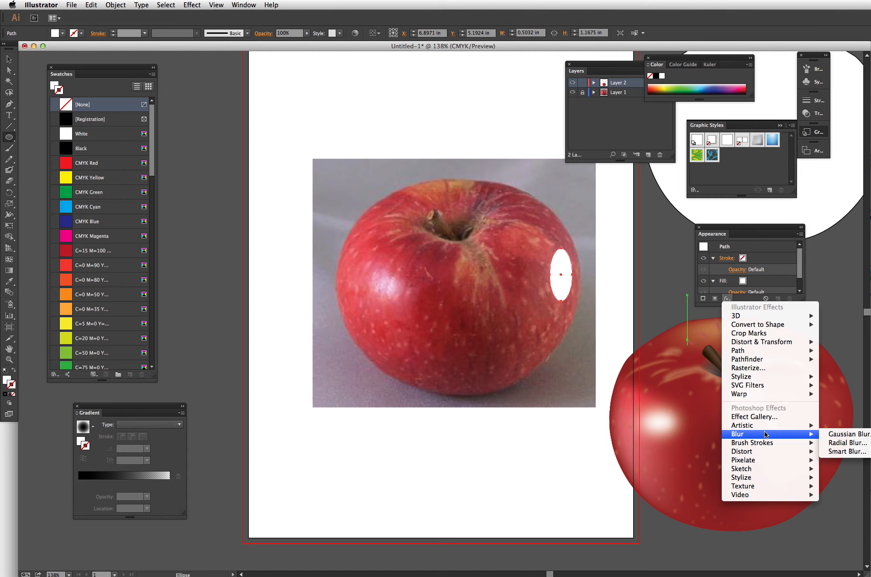
click(845, 434)
click(707, 446)
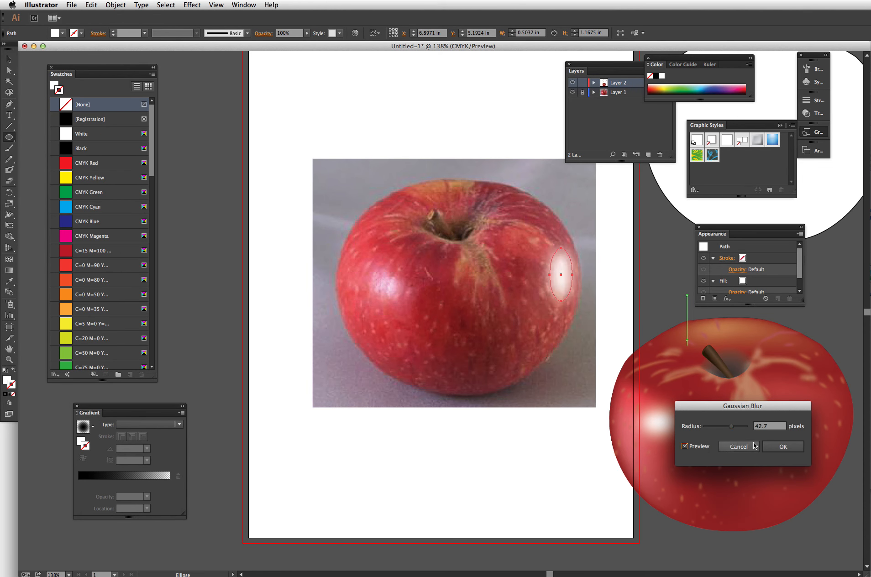
click(783, 447)
- Set the blurred right-edge ellipse's fill opacity to 39%
scroll(800, 260, down, 2)
click(739, 267)
click(739, 284)
drag(736, 292, 716, 295)
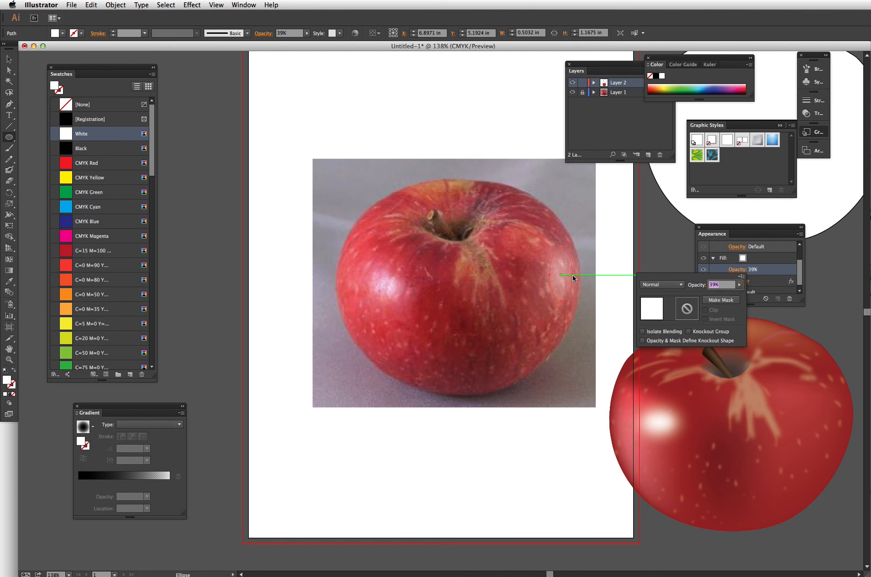
click(592, 246)
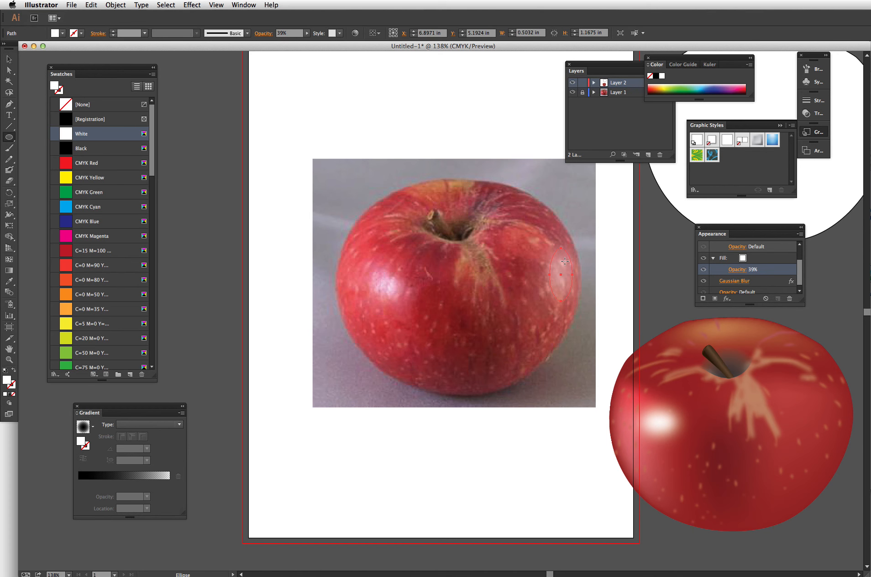
- Move the right-edge highlight onto the vector apple's right side
key(v)
drag(565, 266, 832, 400)
click(623, 288)
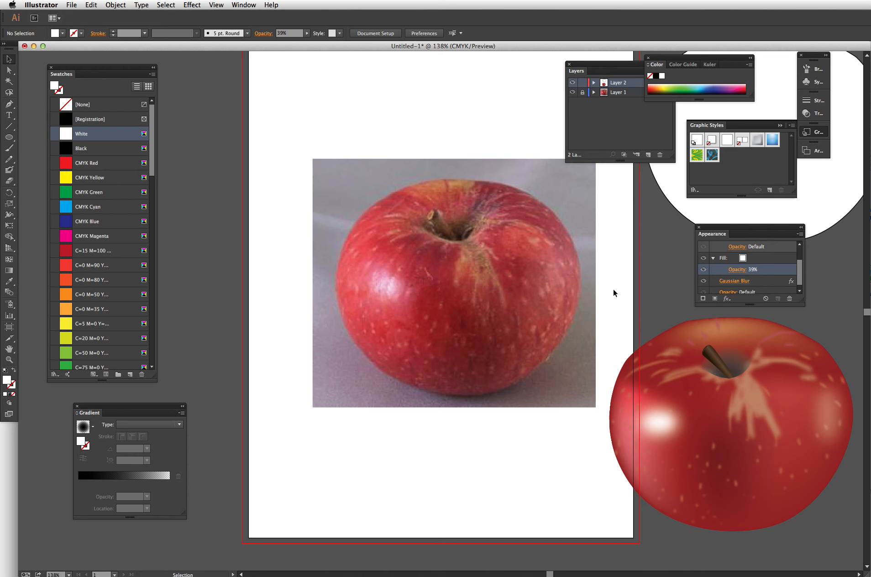
- Move the spare apple outline over the photo apple and give it a black fill with no stroke
drag(672, 182, 432, 315)
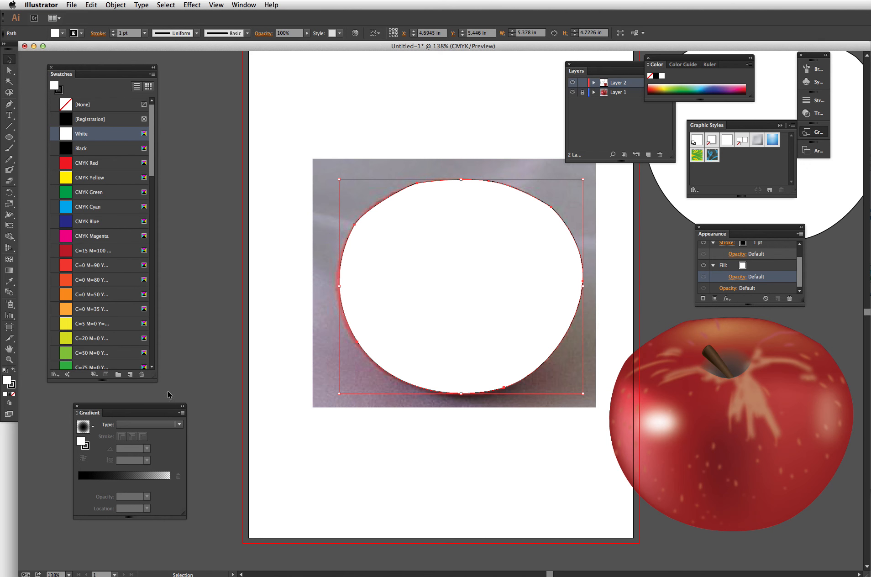
click(14, 370)
click(12, 395)
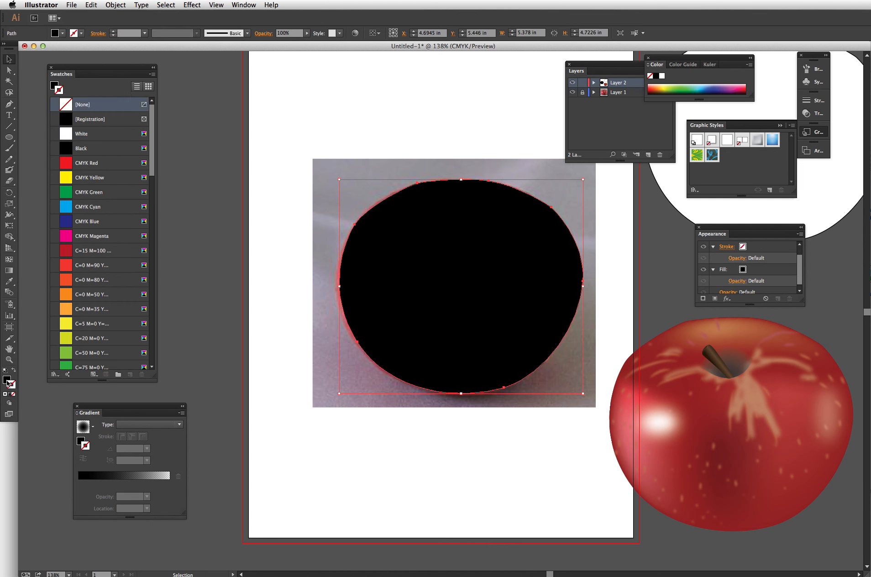
- Fill the outline with a reversed radial gradient, centre stop at 0% opacity, midpoint at 54.81%
click(6, 380)
click(84, 477)
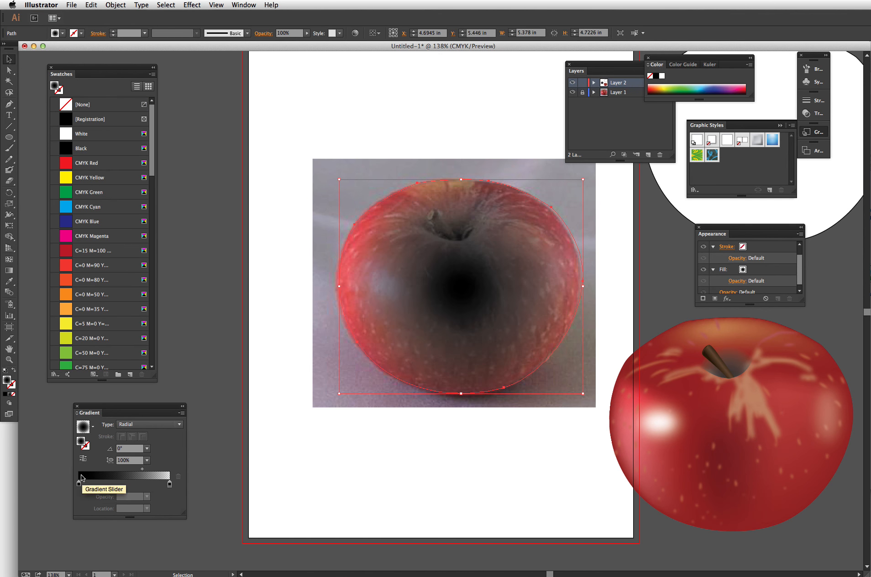
click(83, 458)
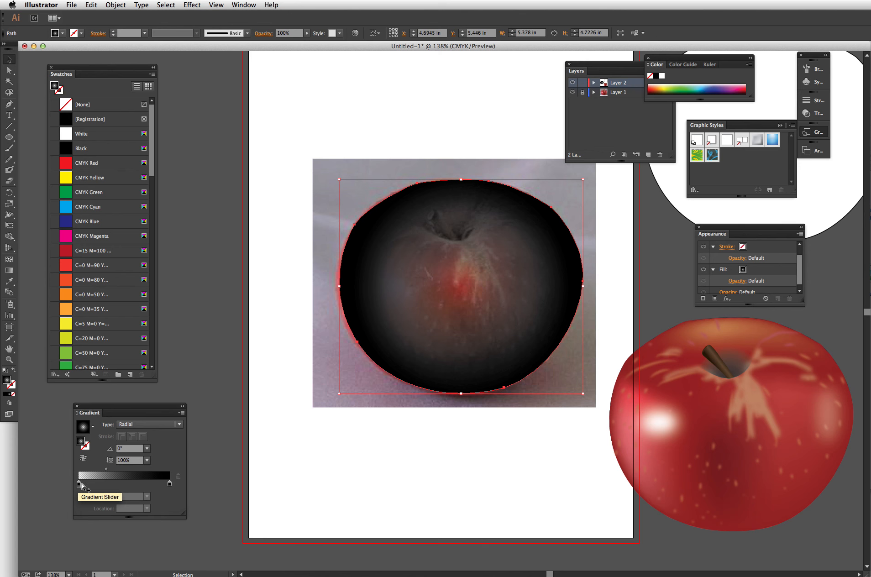
click(79, 485)
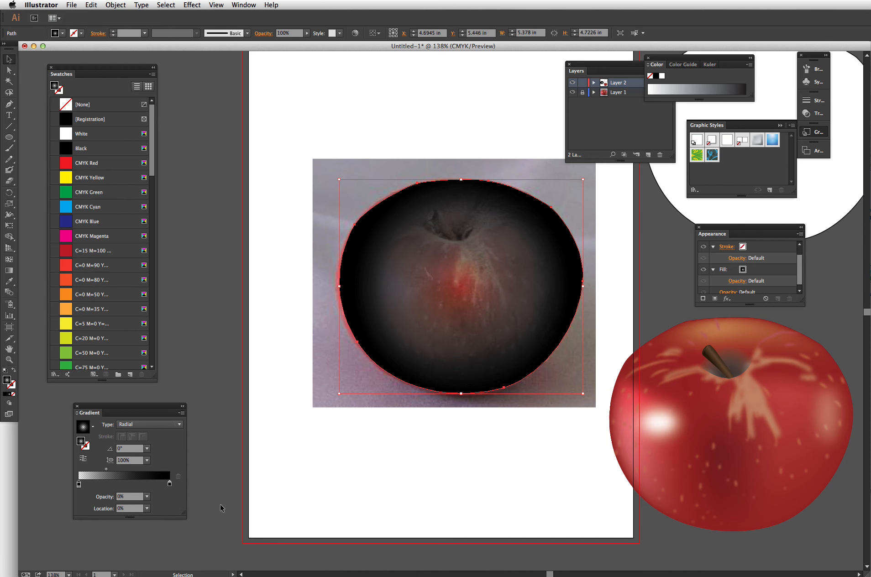
drag(106, 470, 130, 469)
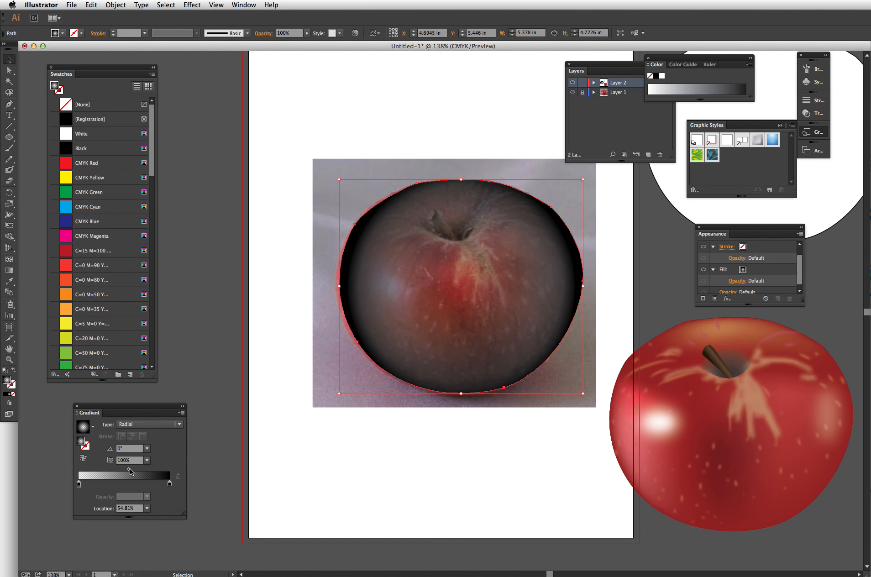
- Extend the radial gradient to the outline's right edge with the Gradient tool
click(9, 270)
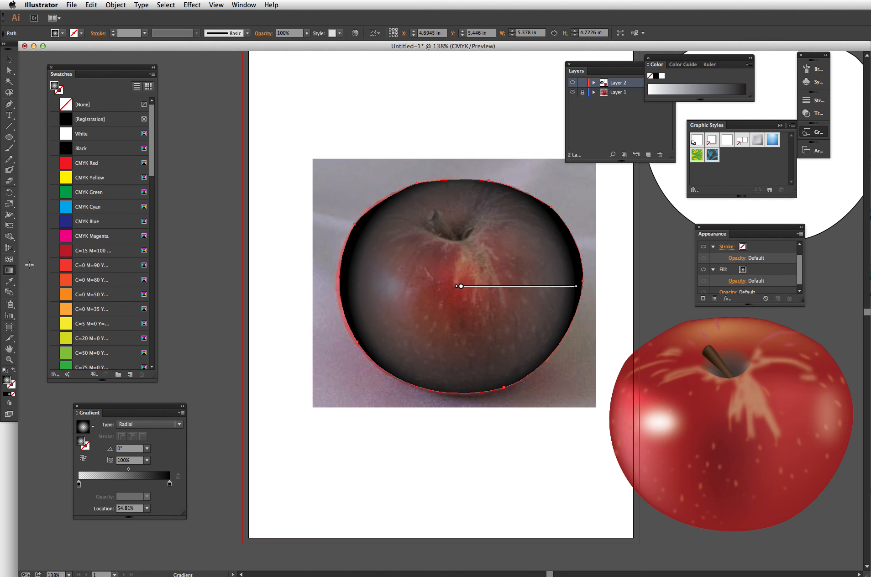
drag(576, 287, 584, 287)
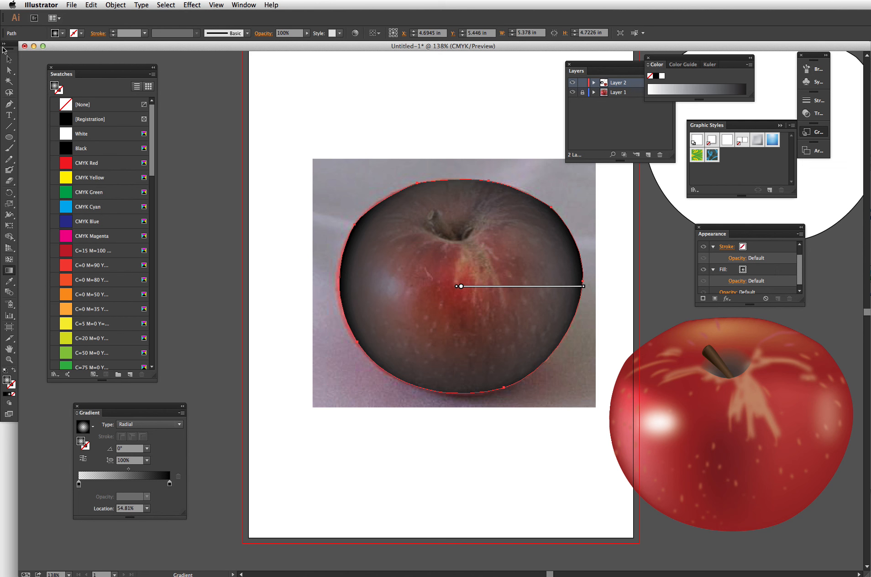
- Move the gradient-filled outline on top of the vector apple
key(v)
drag(506, 288, 771, 428)
key(a)
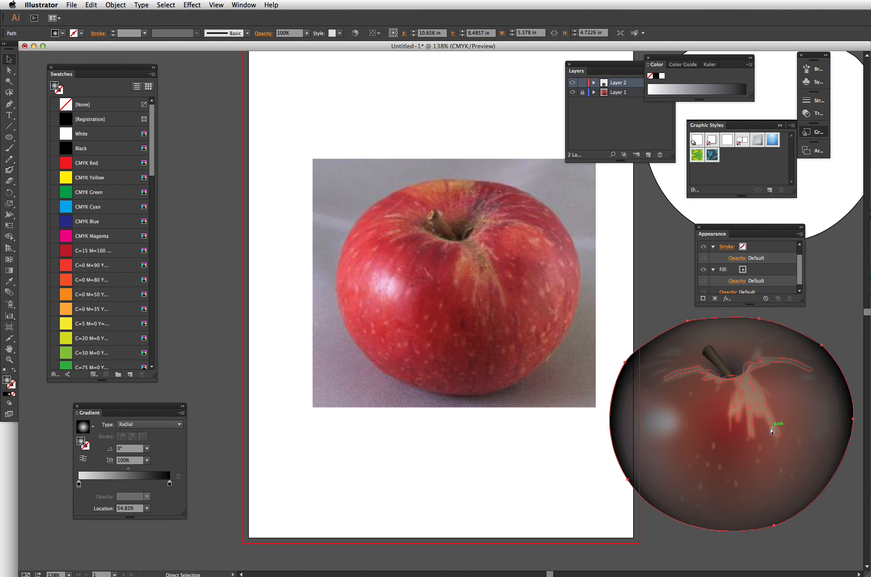
key(v)
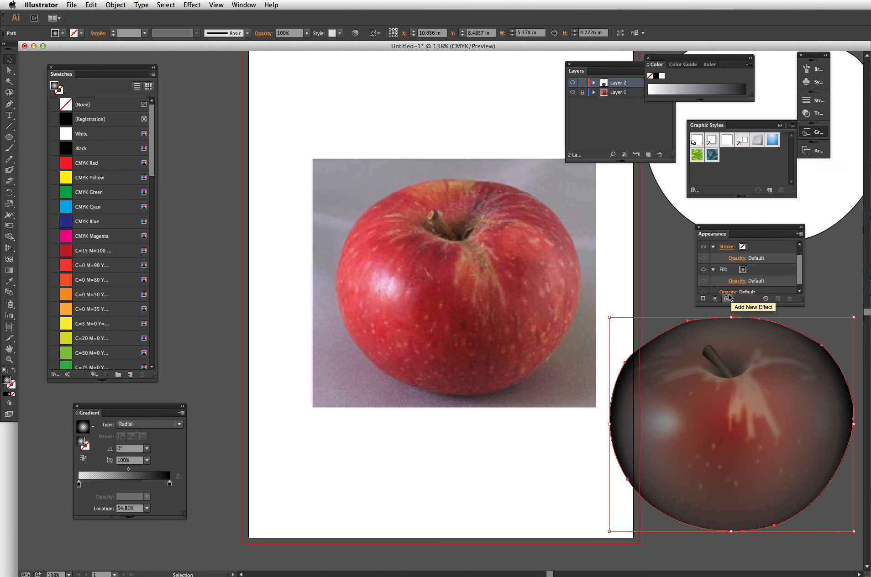
- Set the gradient fill's opacity to 28%
scroll(800, 273, down, 1)
click(733, 277)
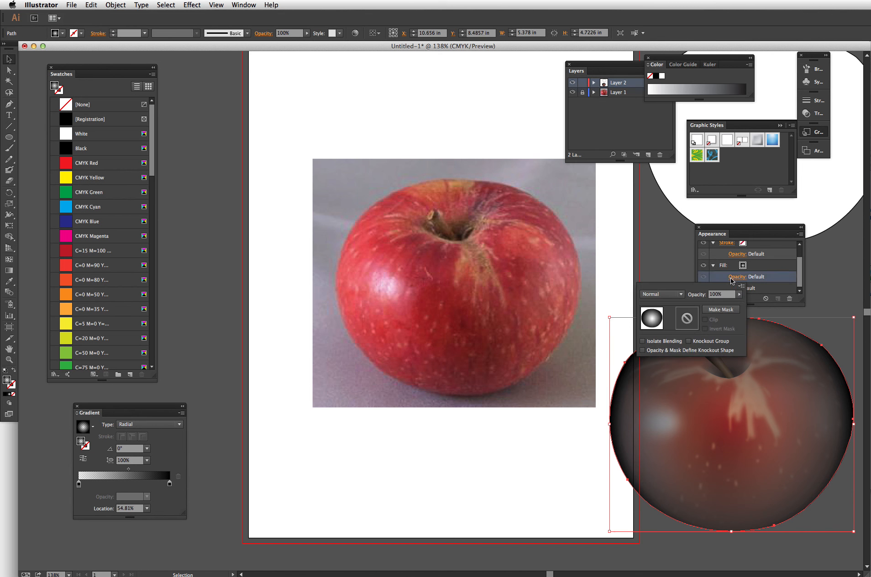
click(740, 294)
click(706, 303)
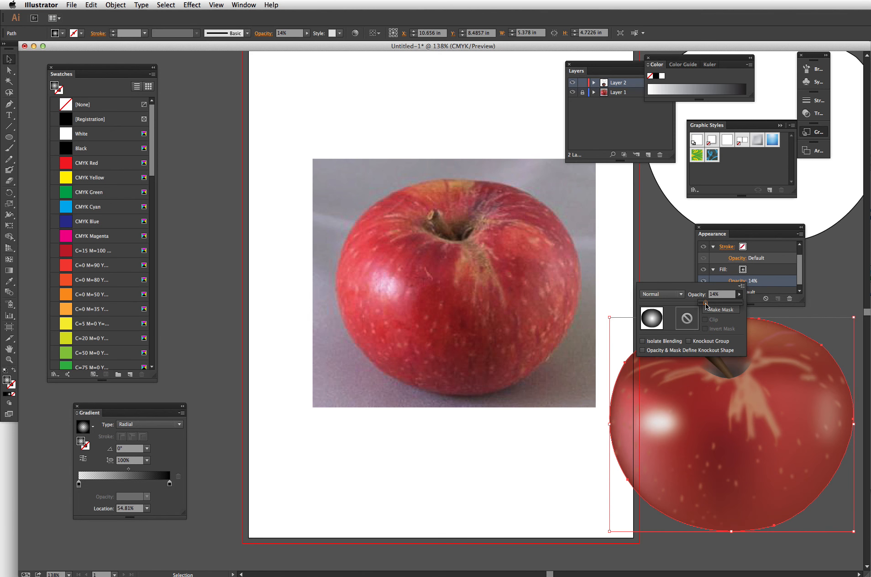
drag(710, 305, 712, 306)
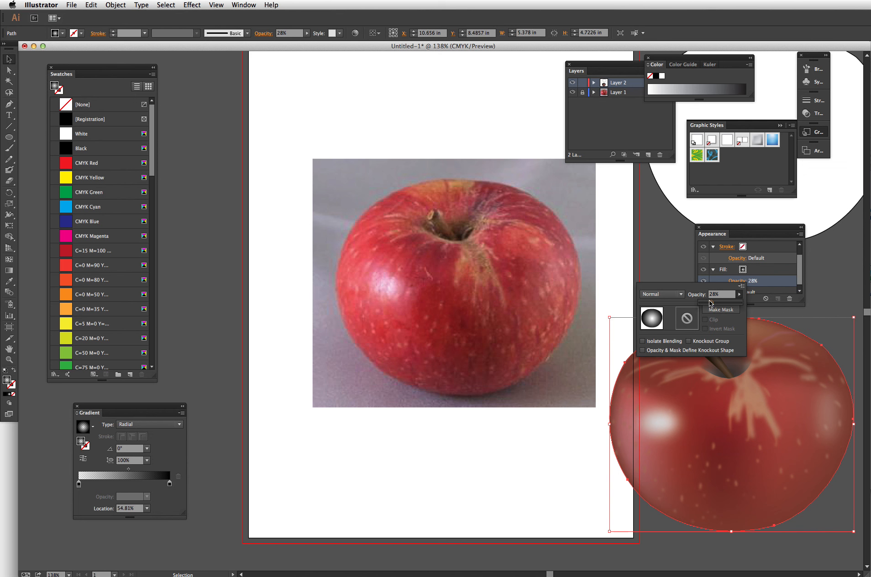
click(671, 255)
click(719, 225)
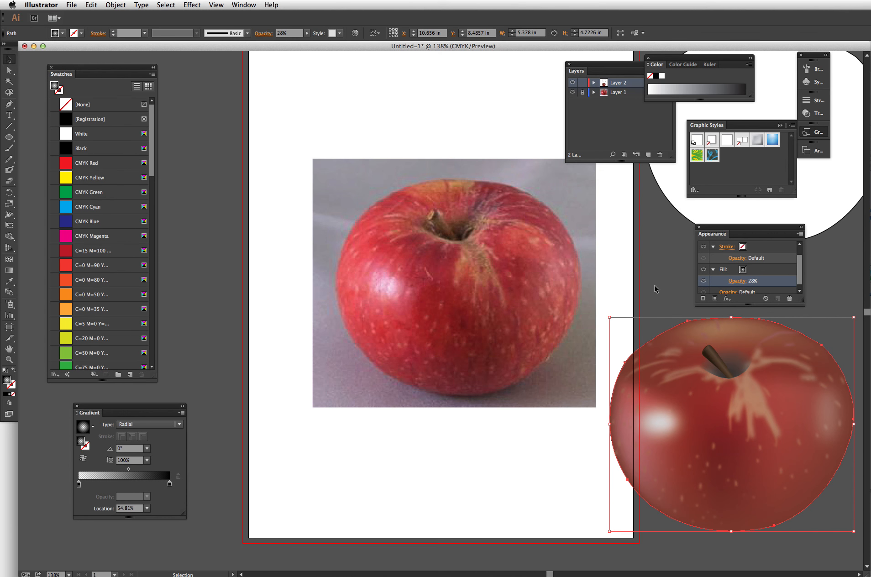
- Select all vector apple parts, move them over the photo apple, and toggle Layer 2's visibility to compare
mouse_move(619, 343)
mouse_down()
mouse_move(635, 515)
mouse_move(755, 530)
mouse_move(747, 534)
mouse_up()
drag(697, 470, 428, 332)
click(563, 319)
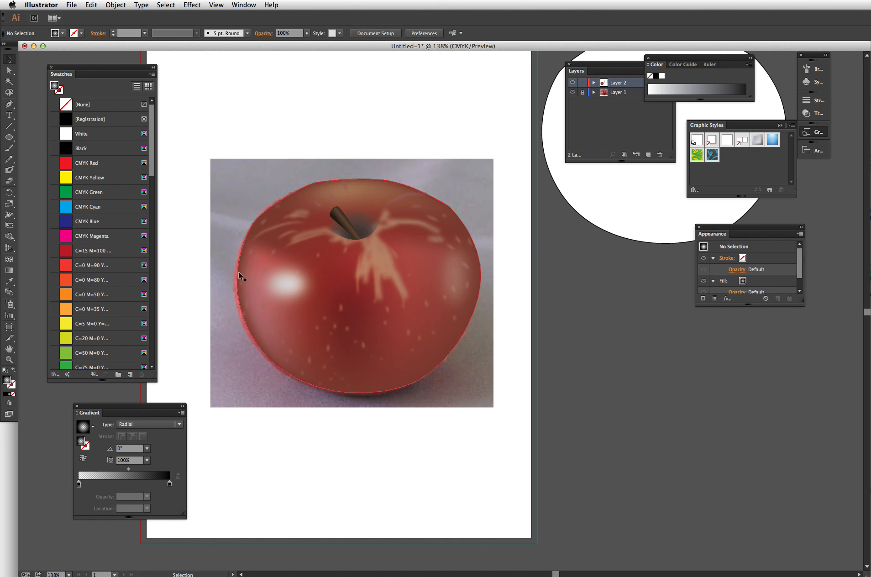
click(572, 83)
click(572, 83)
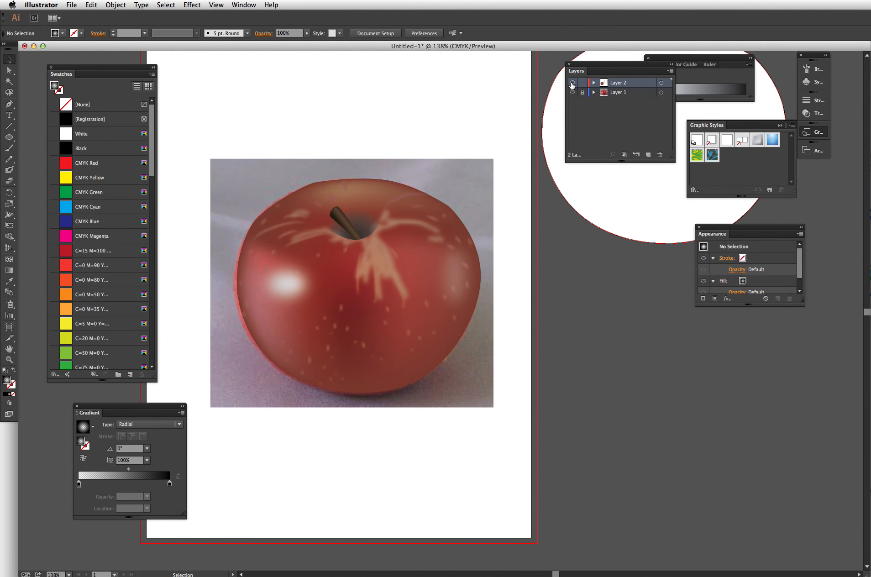
- Select the vector apple and move it back beside the photo
drag(200, 158, 549, 450)
click(589, 385)
drag(421, 302, 722, 425)
click(456, 486)
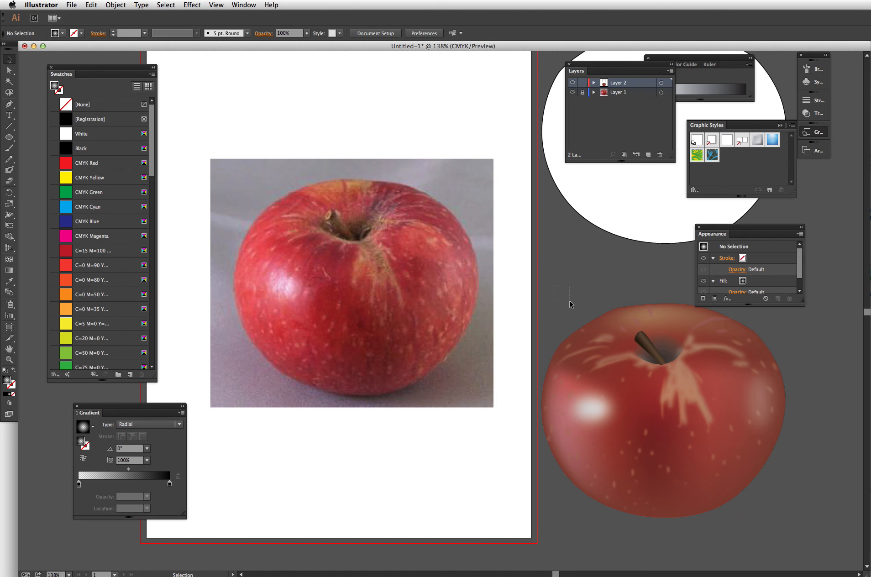
key(super+a)
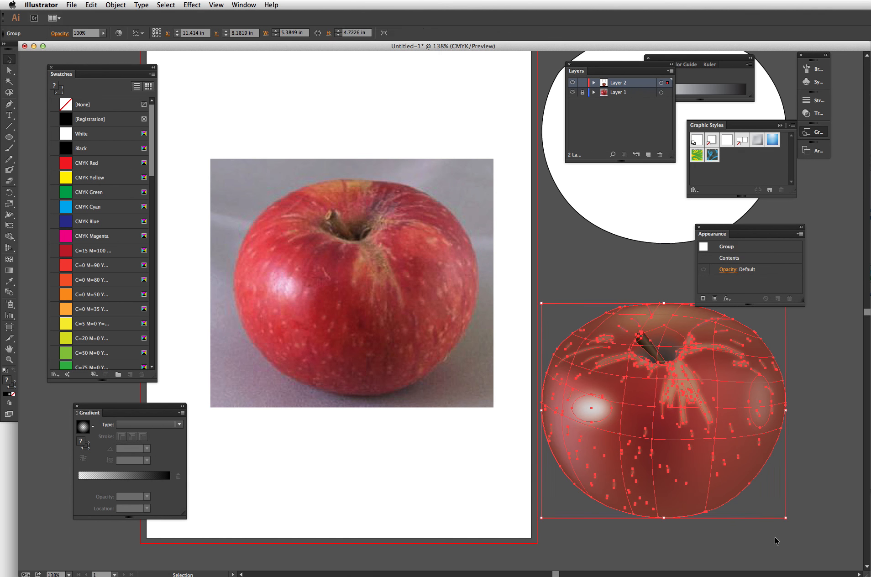
click(805, 420)
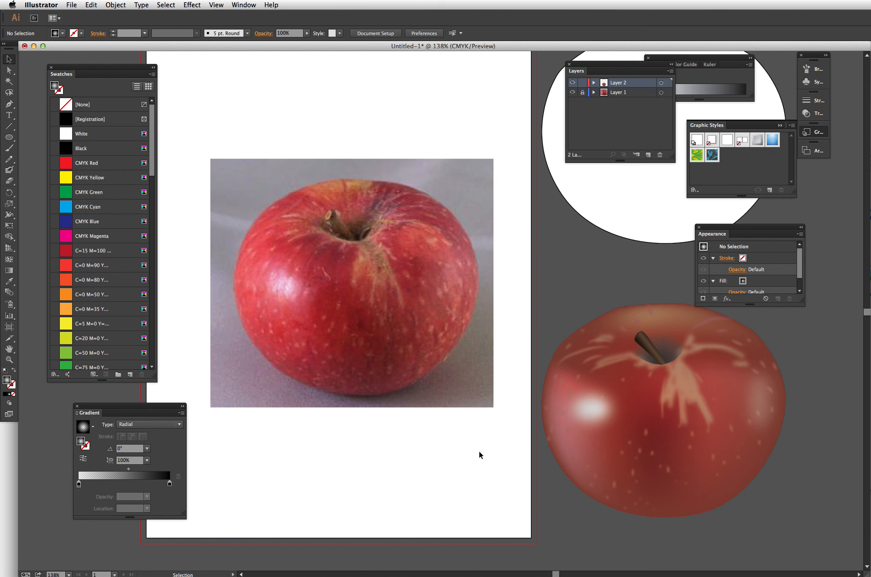
click(74, 4)
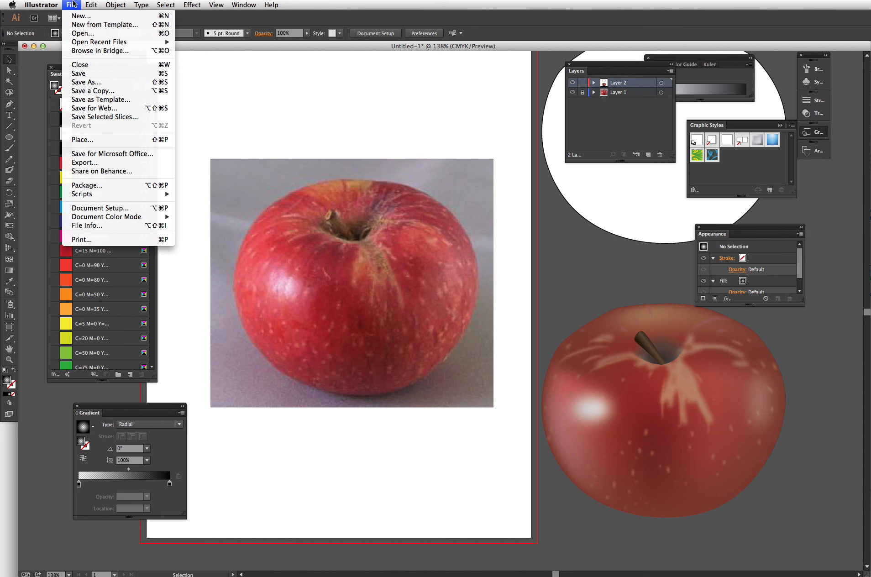
click(74, 4)
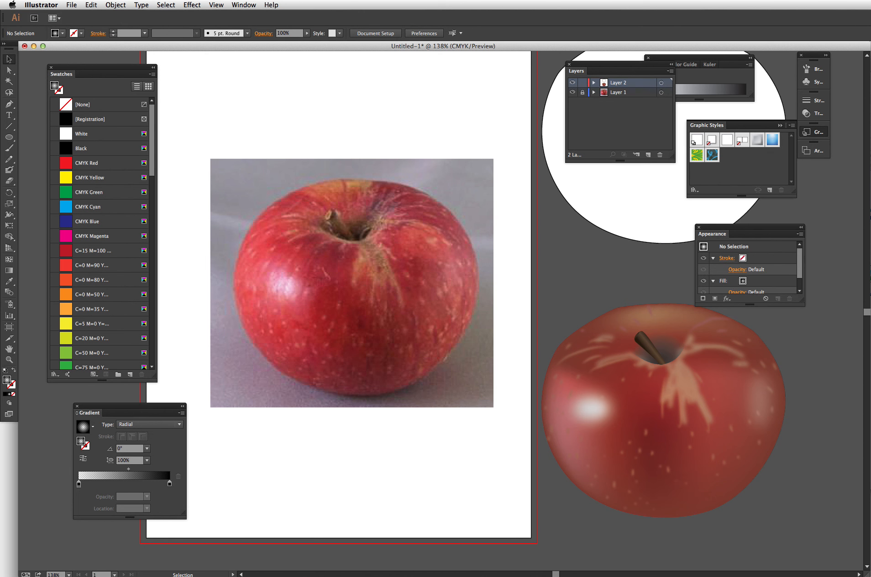